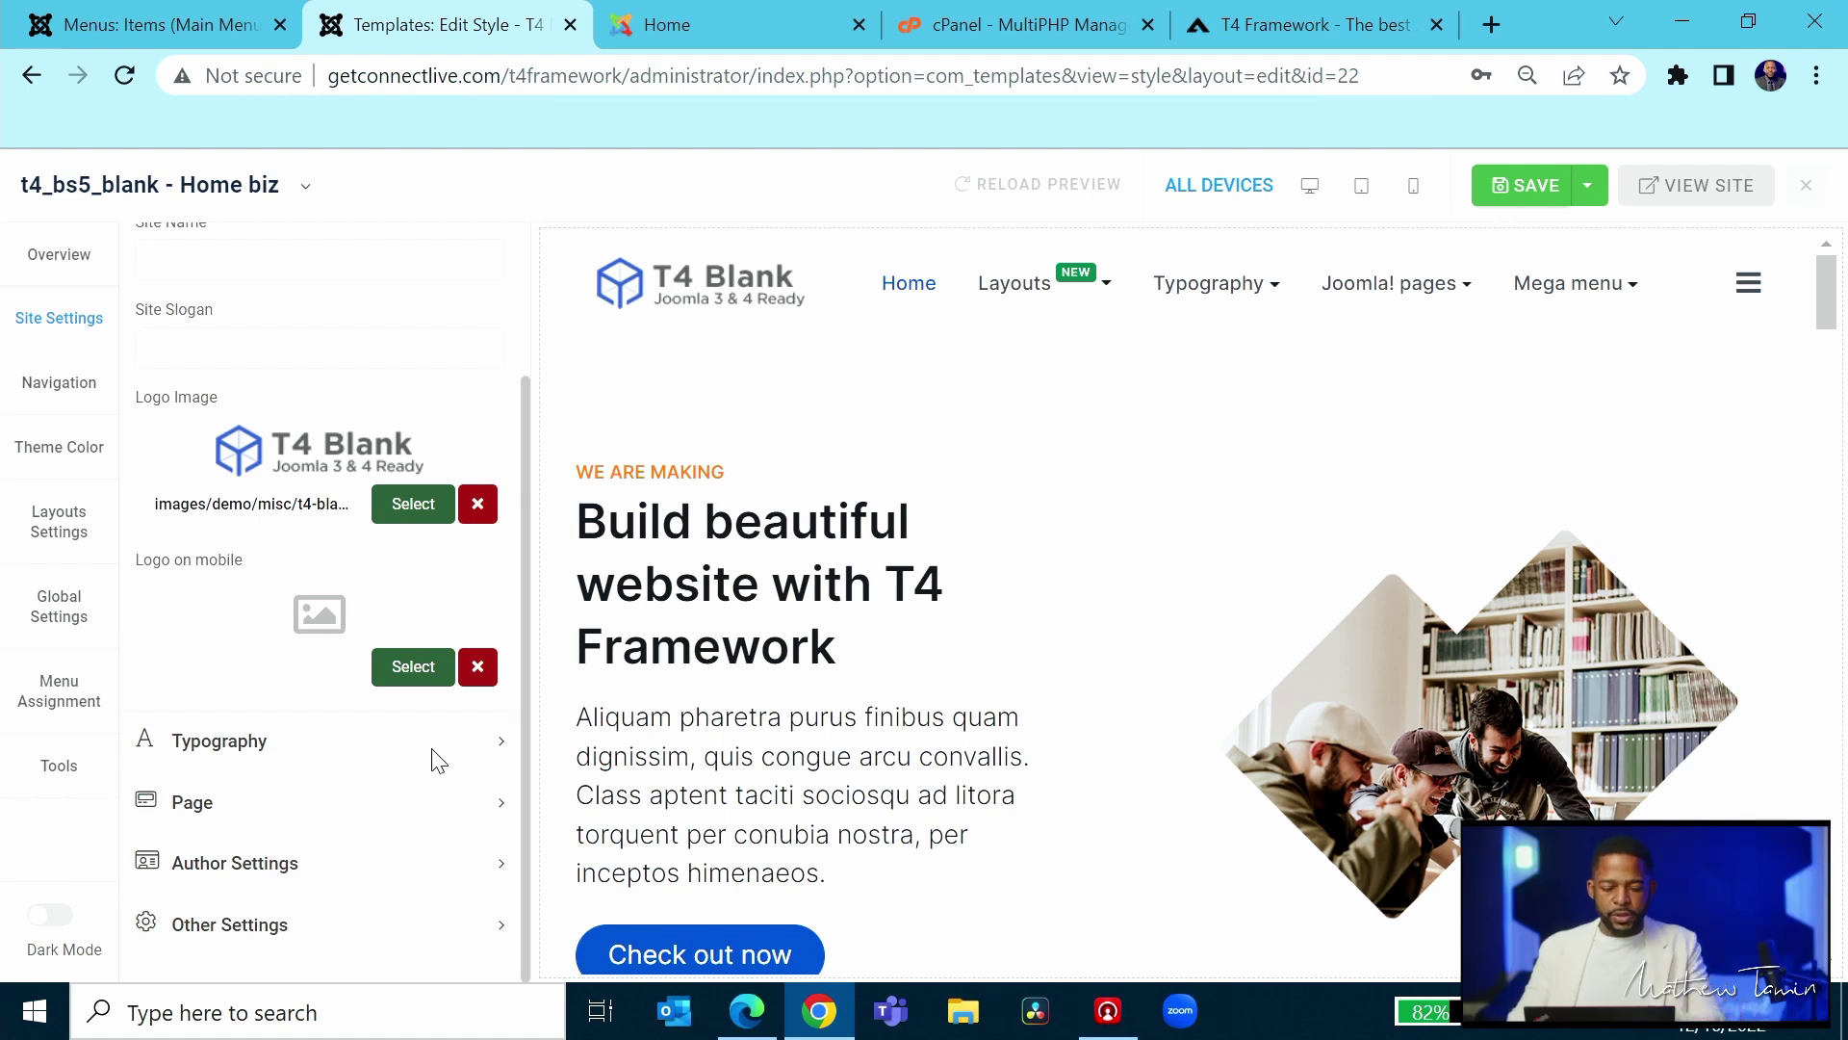
- Expand the Typography section to show Inter at 16px, Regular weight, line height 1.5
left_click(367, 758)
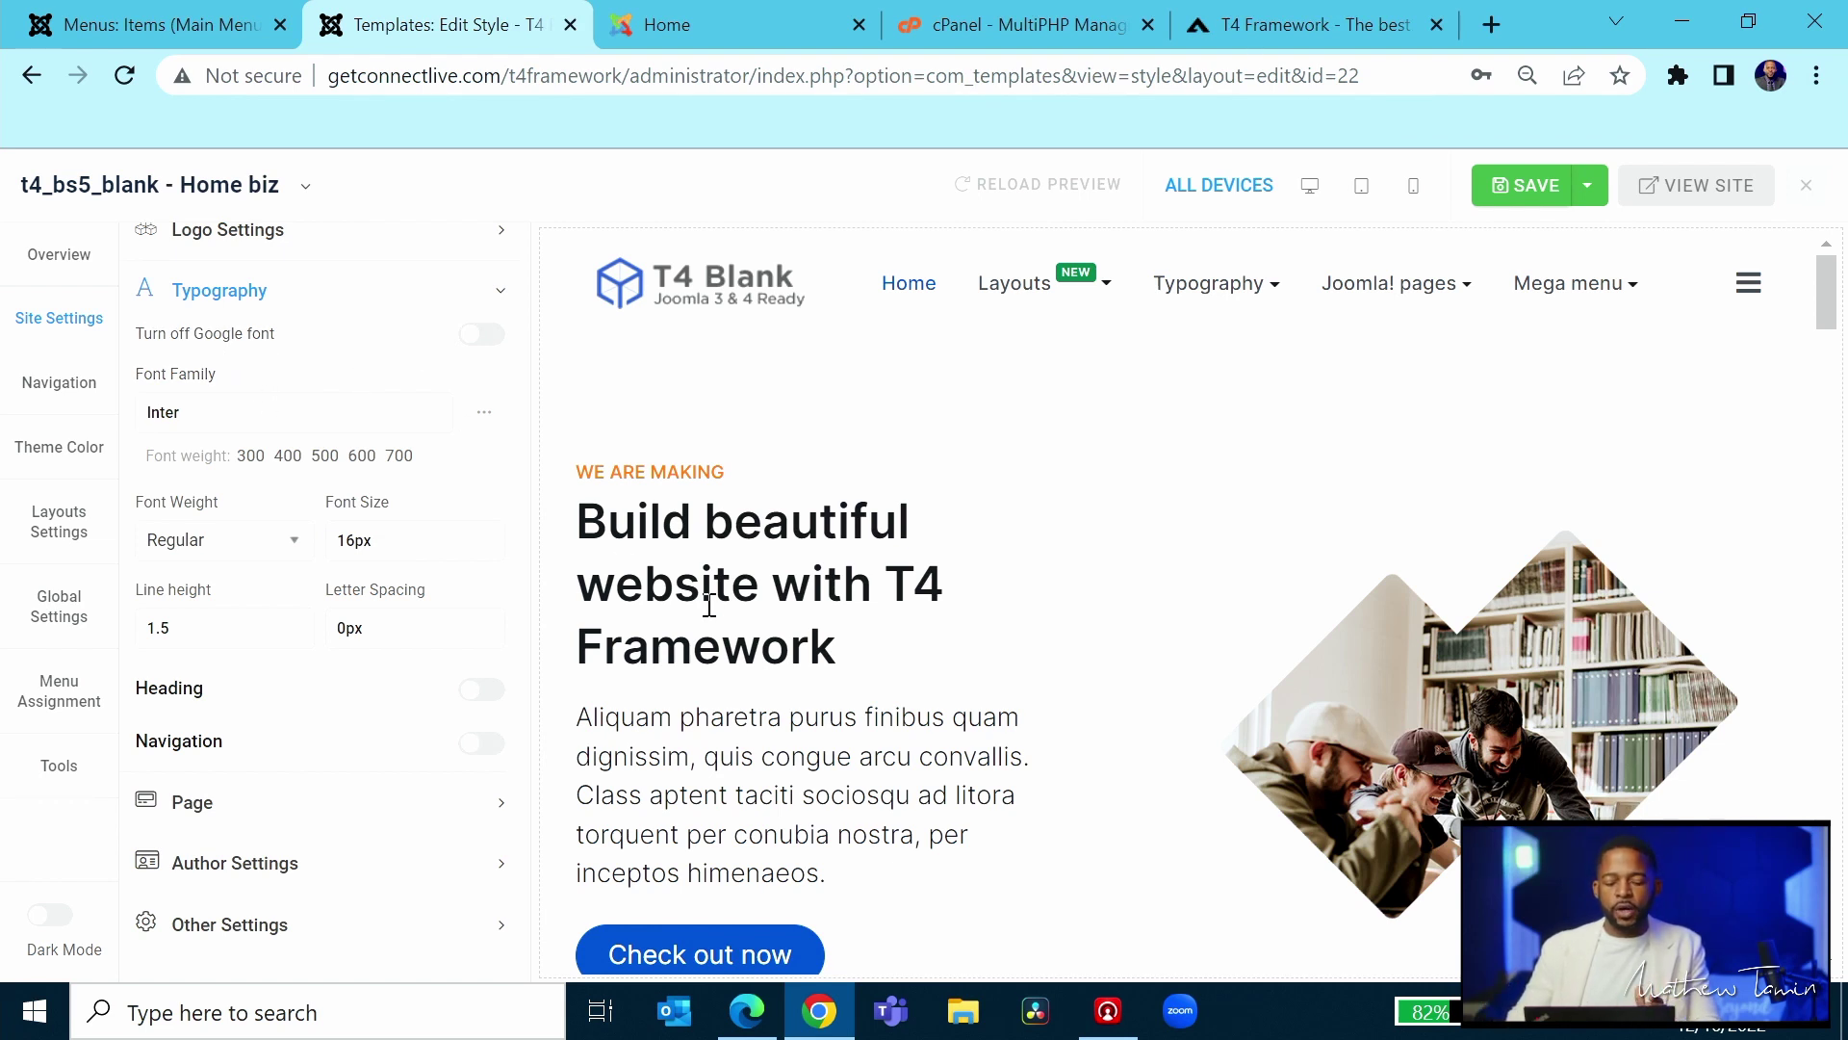
- Scroll the preview down and back up to review the Inter body typography
scroll(710, 607, "down", 3)
scroll(778, 504, "up", 2)
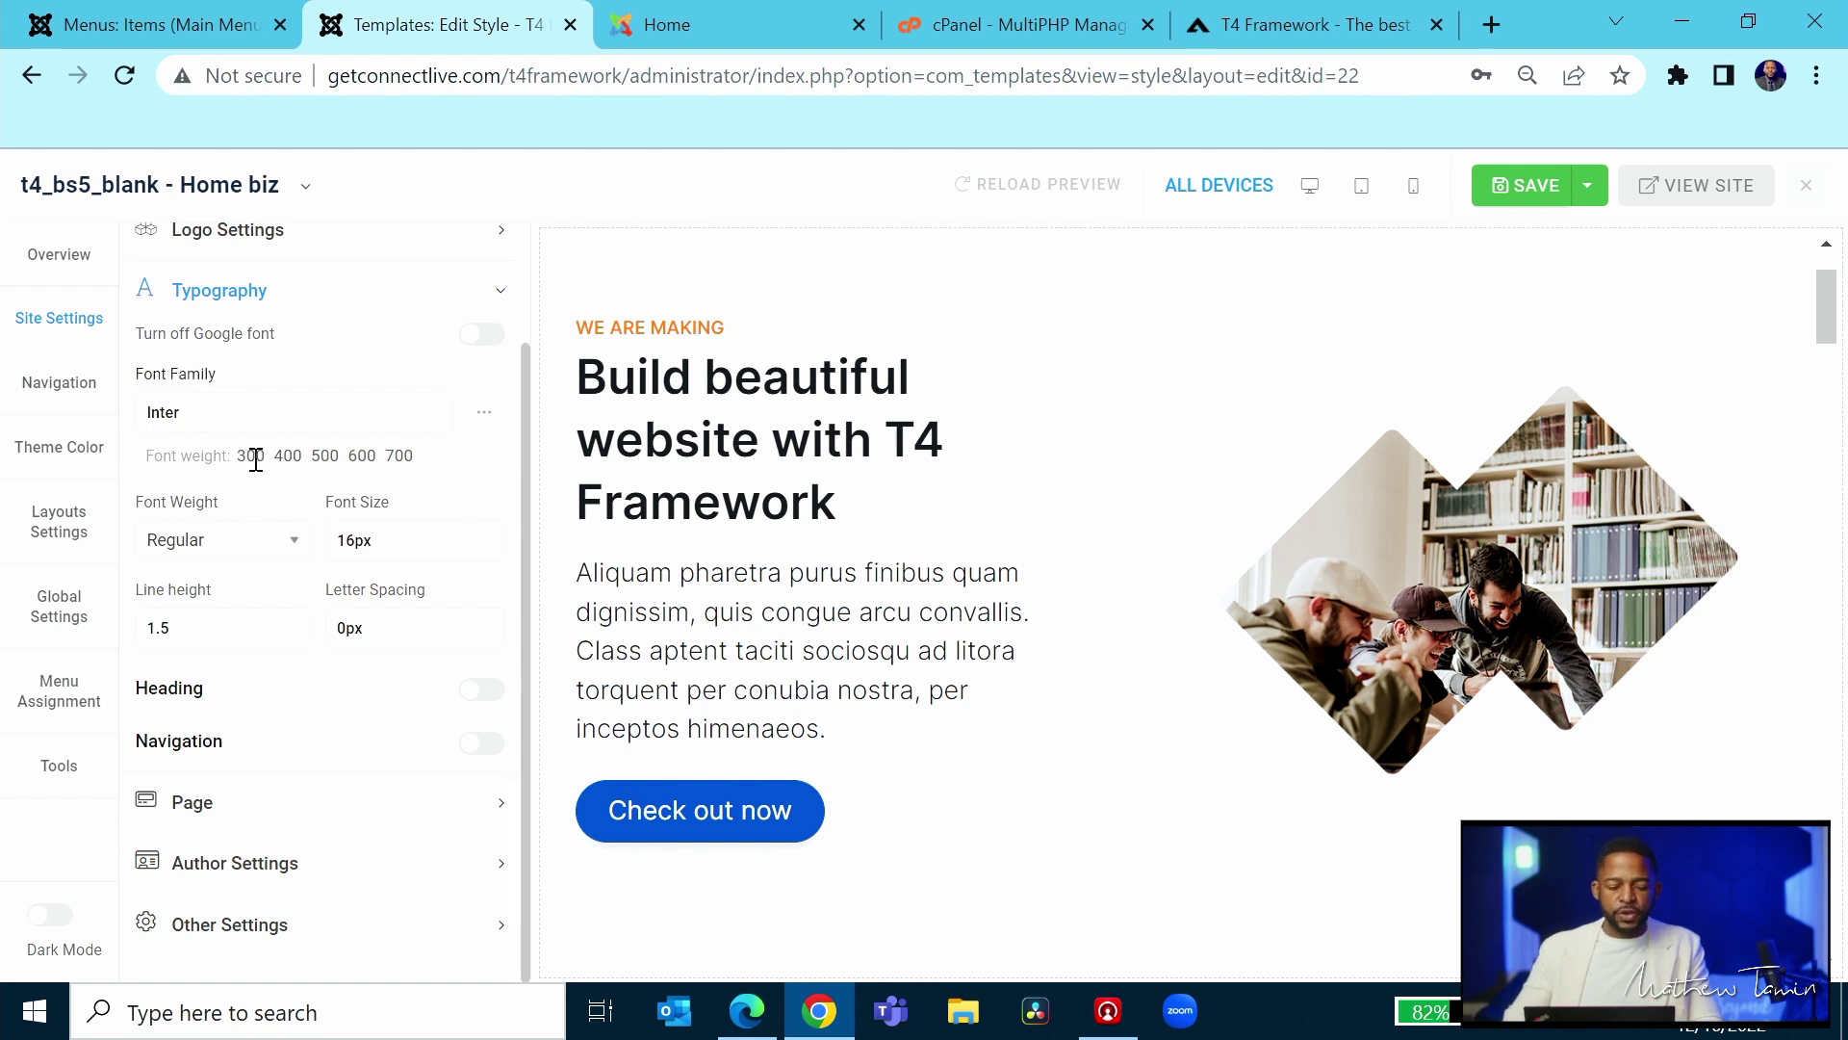
- Browse the Google and Custom fonts in the font library, then close it, keeping Inter
left_click(484, 414)
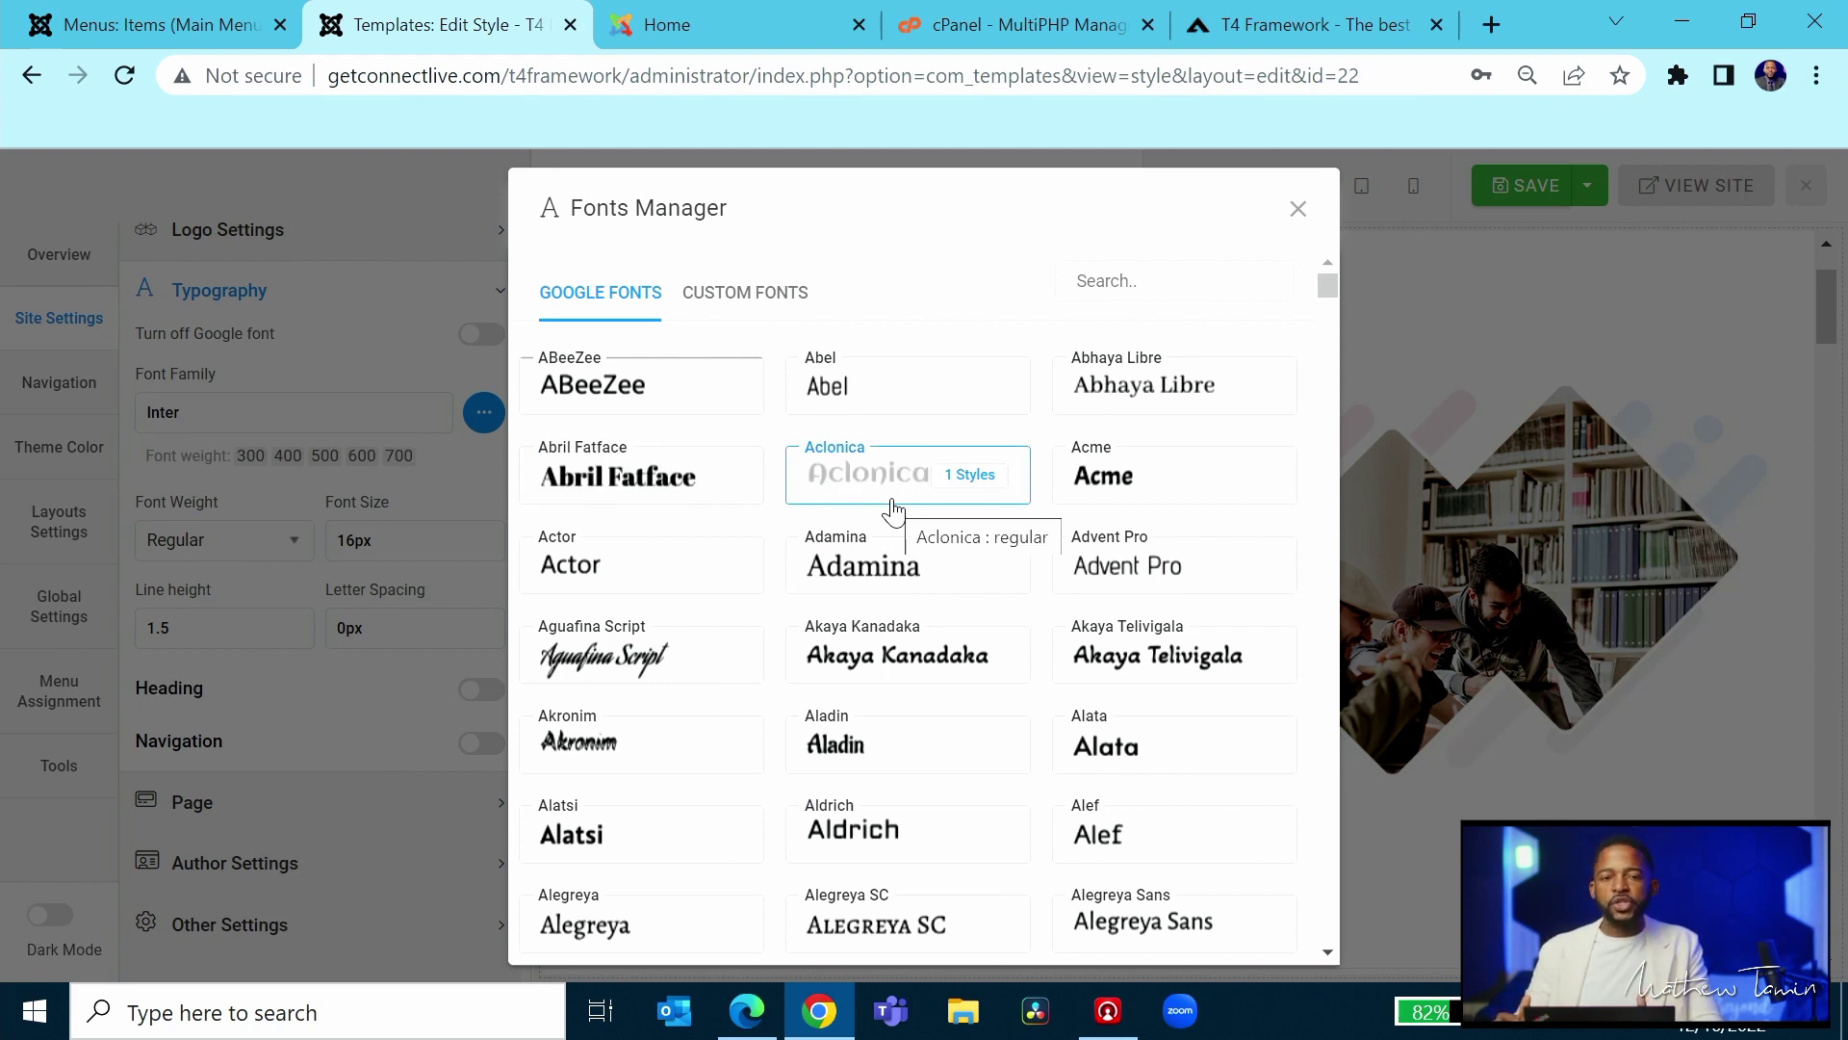
scroll(894, 512, "down", 20)
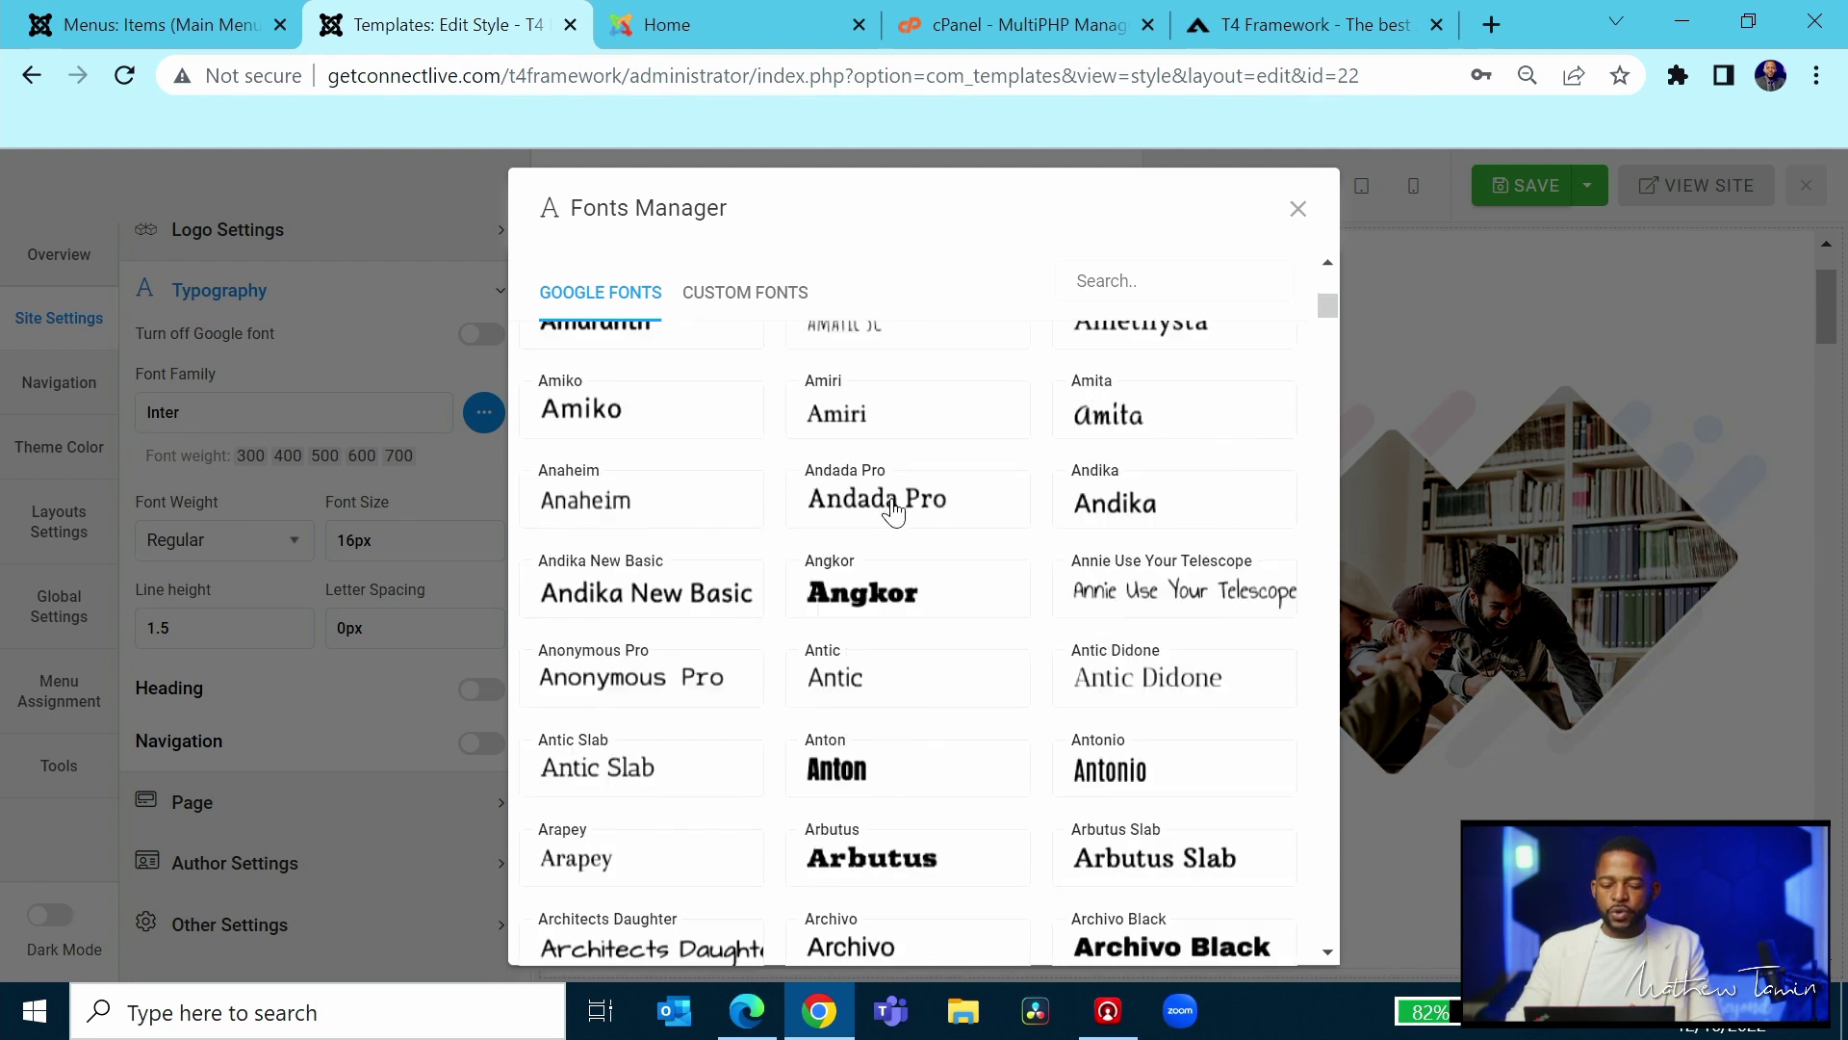
scroll(894, 513, "down", 15)
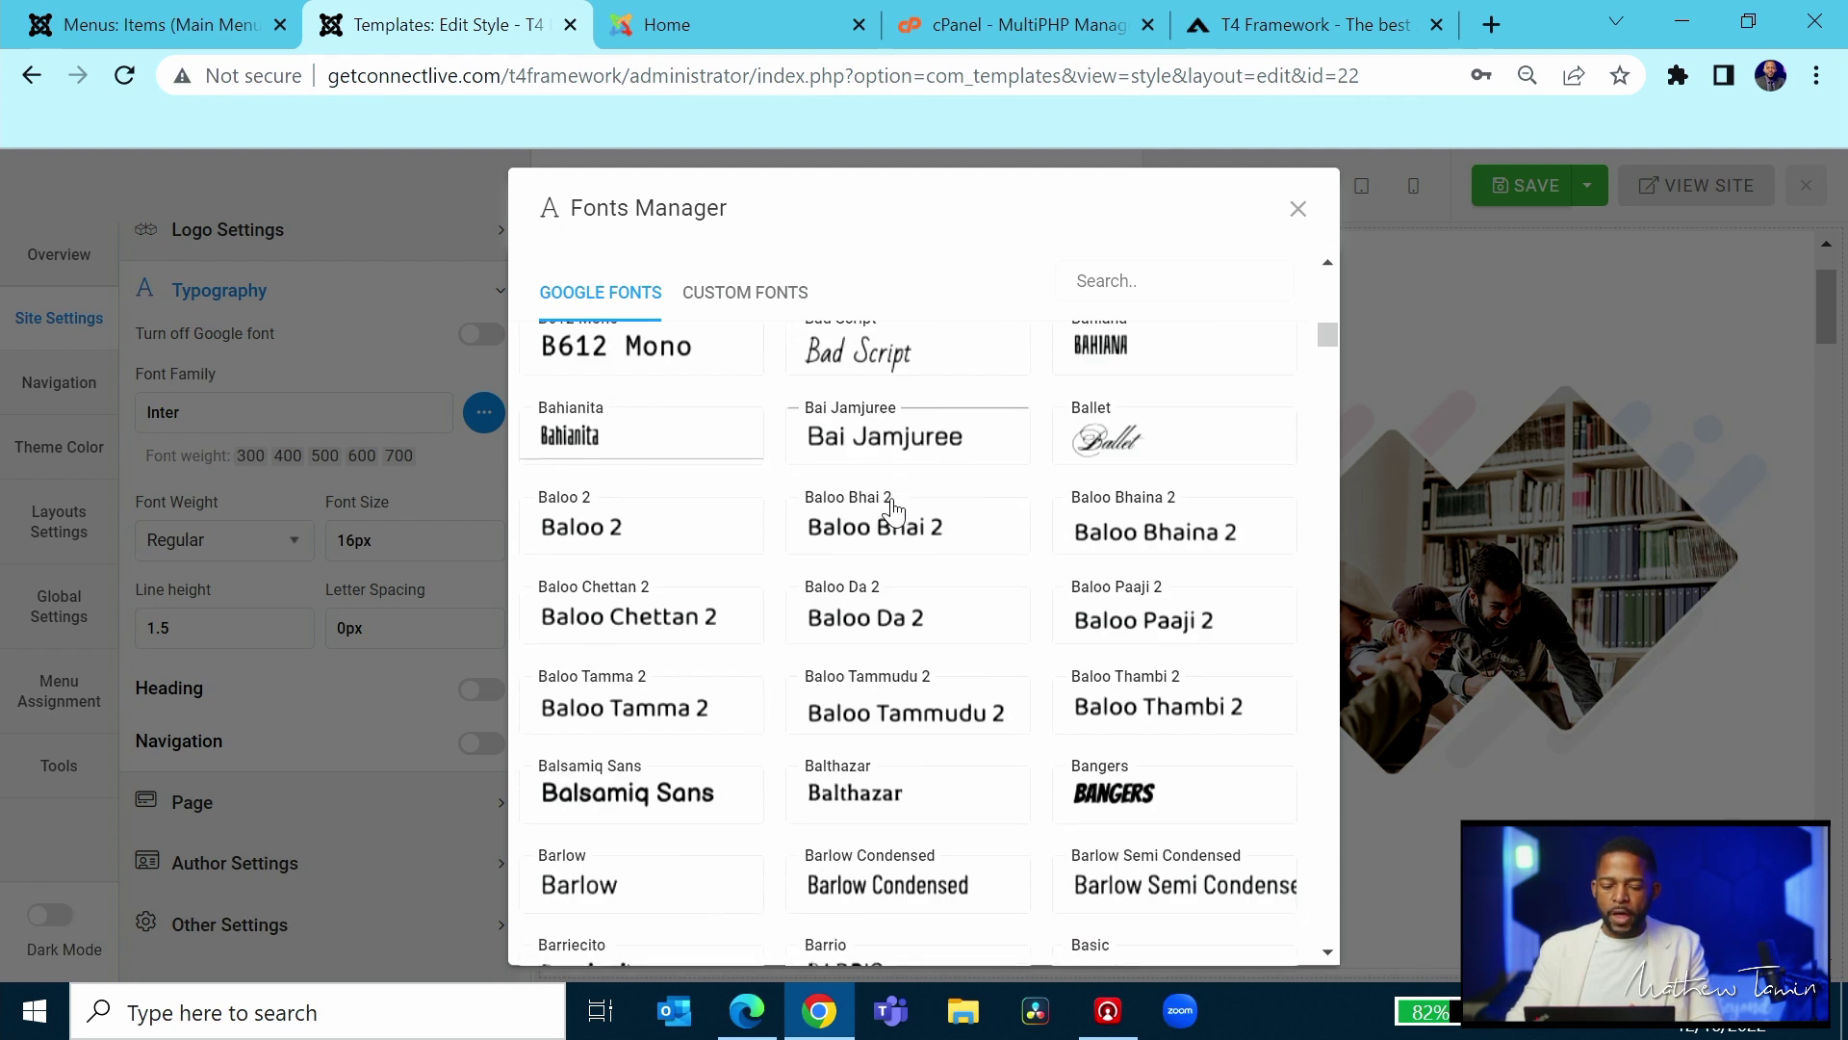
left_click(765, 303)
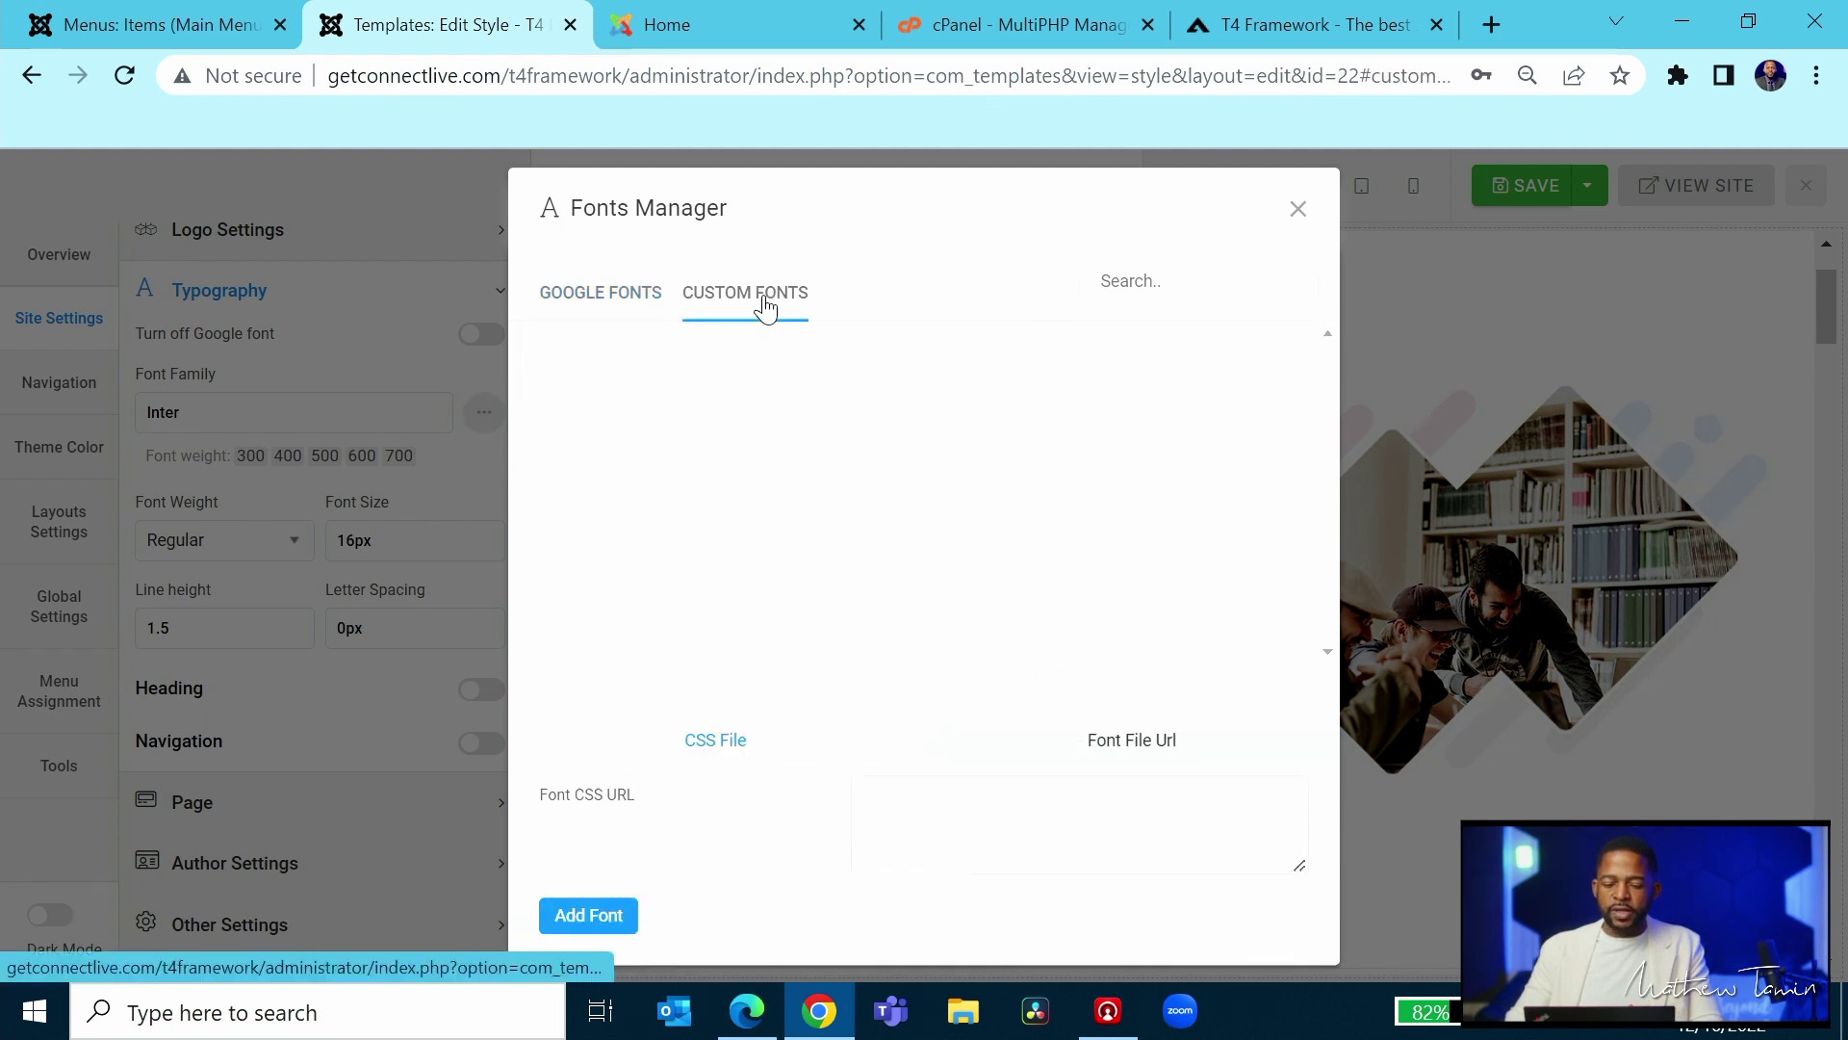
left_click(632, 296)
scroll(935, 639, "down", 20)
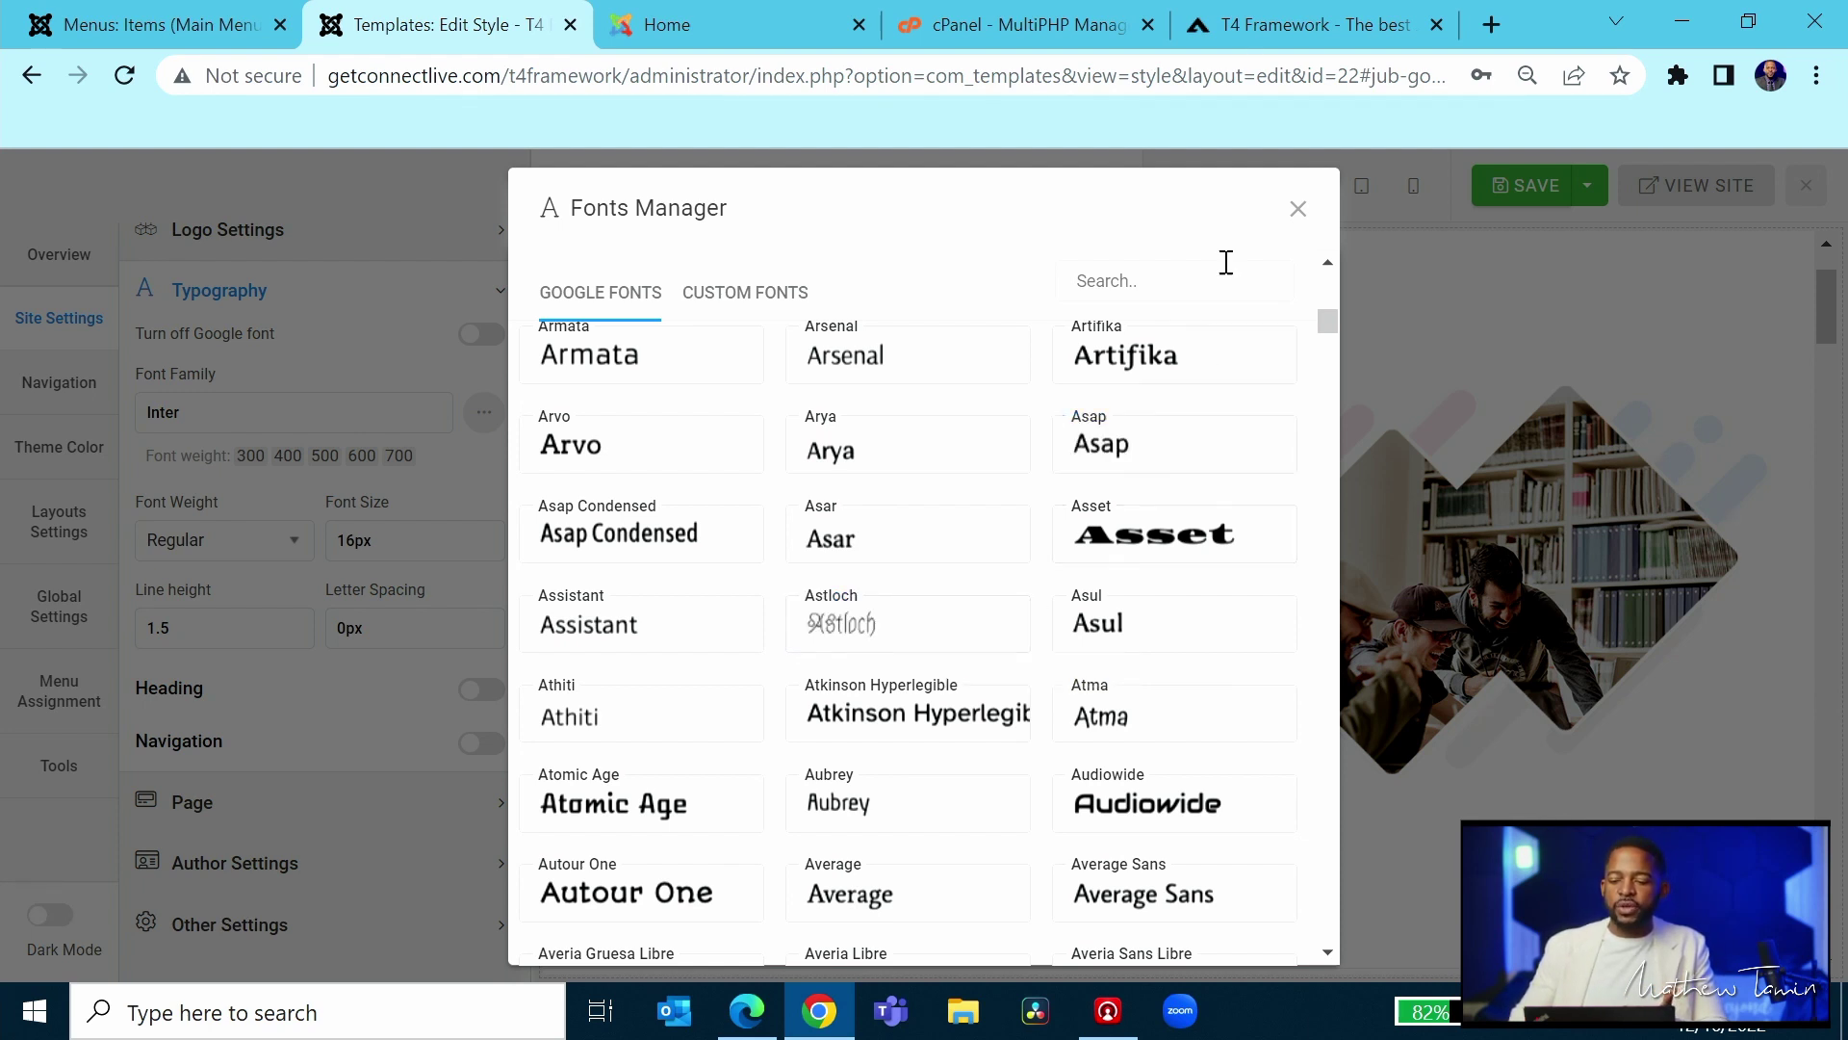
scroll(1056, 621, "down", 1)
scroll(1056, 621, "down", 5)
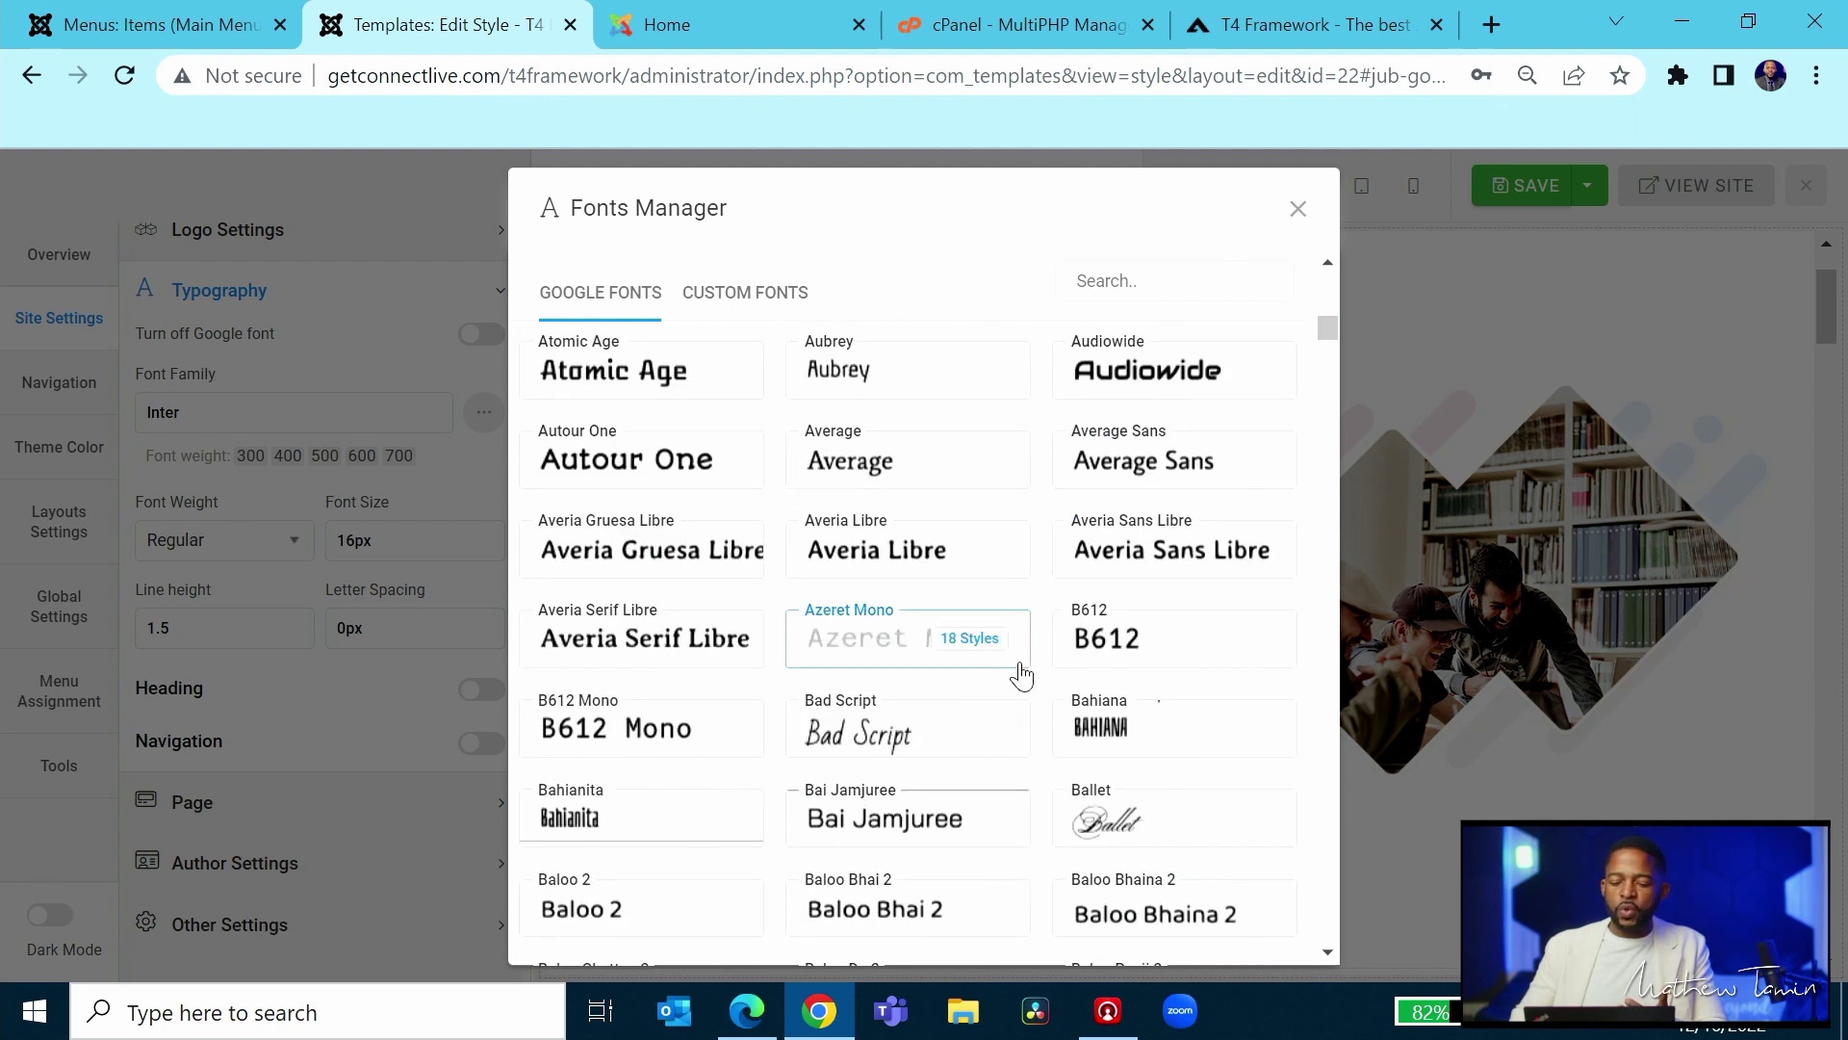
left_click(1299, 210)
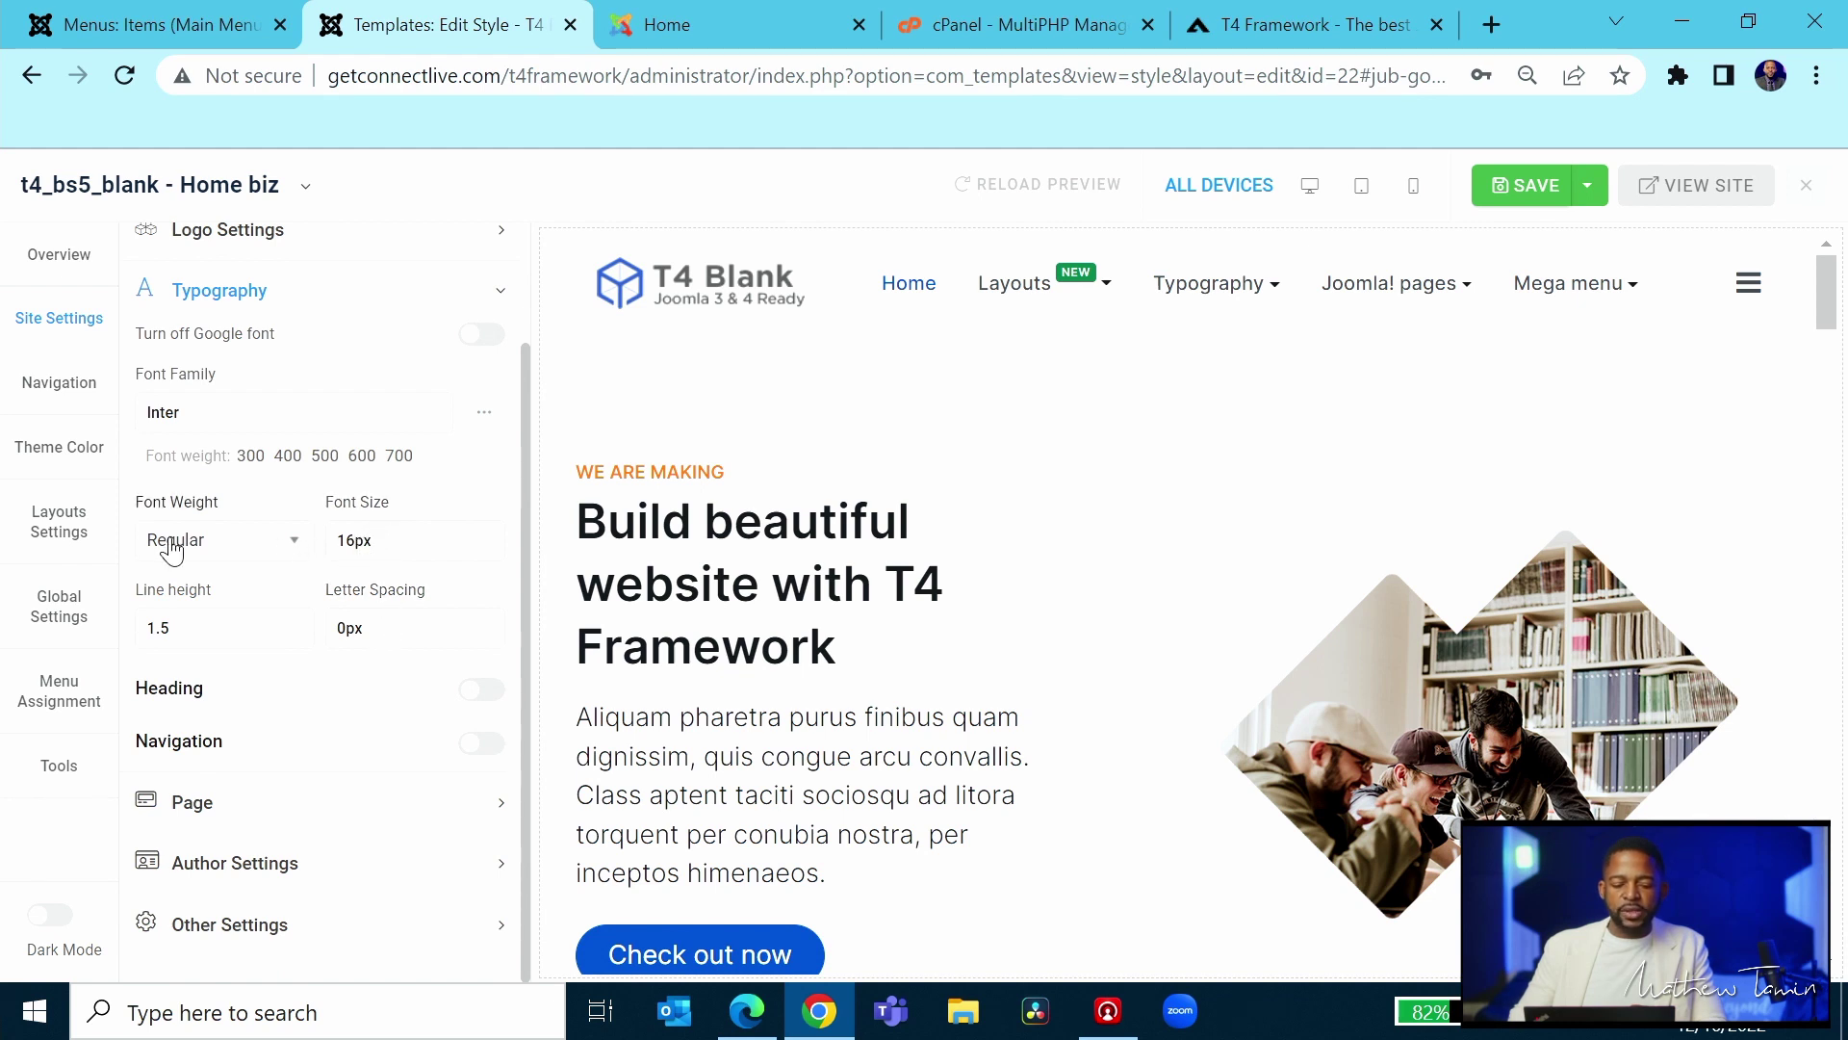
- Change the body font weight to Bold, then back to Regular
left_click(291, 545)
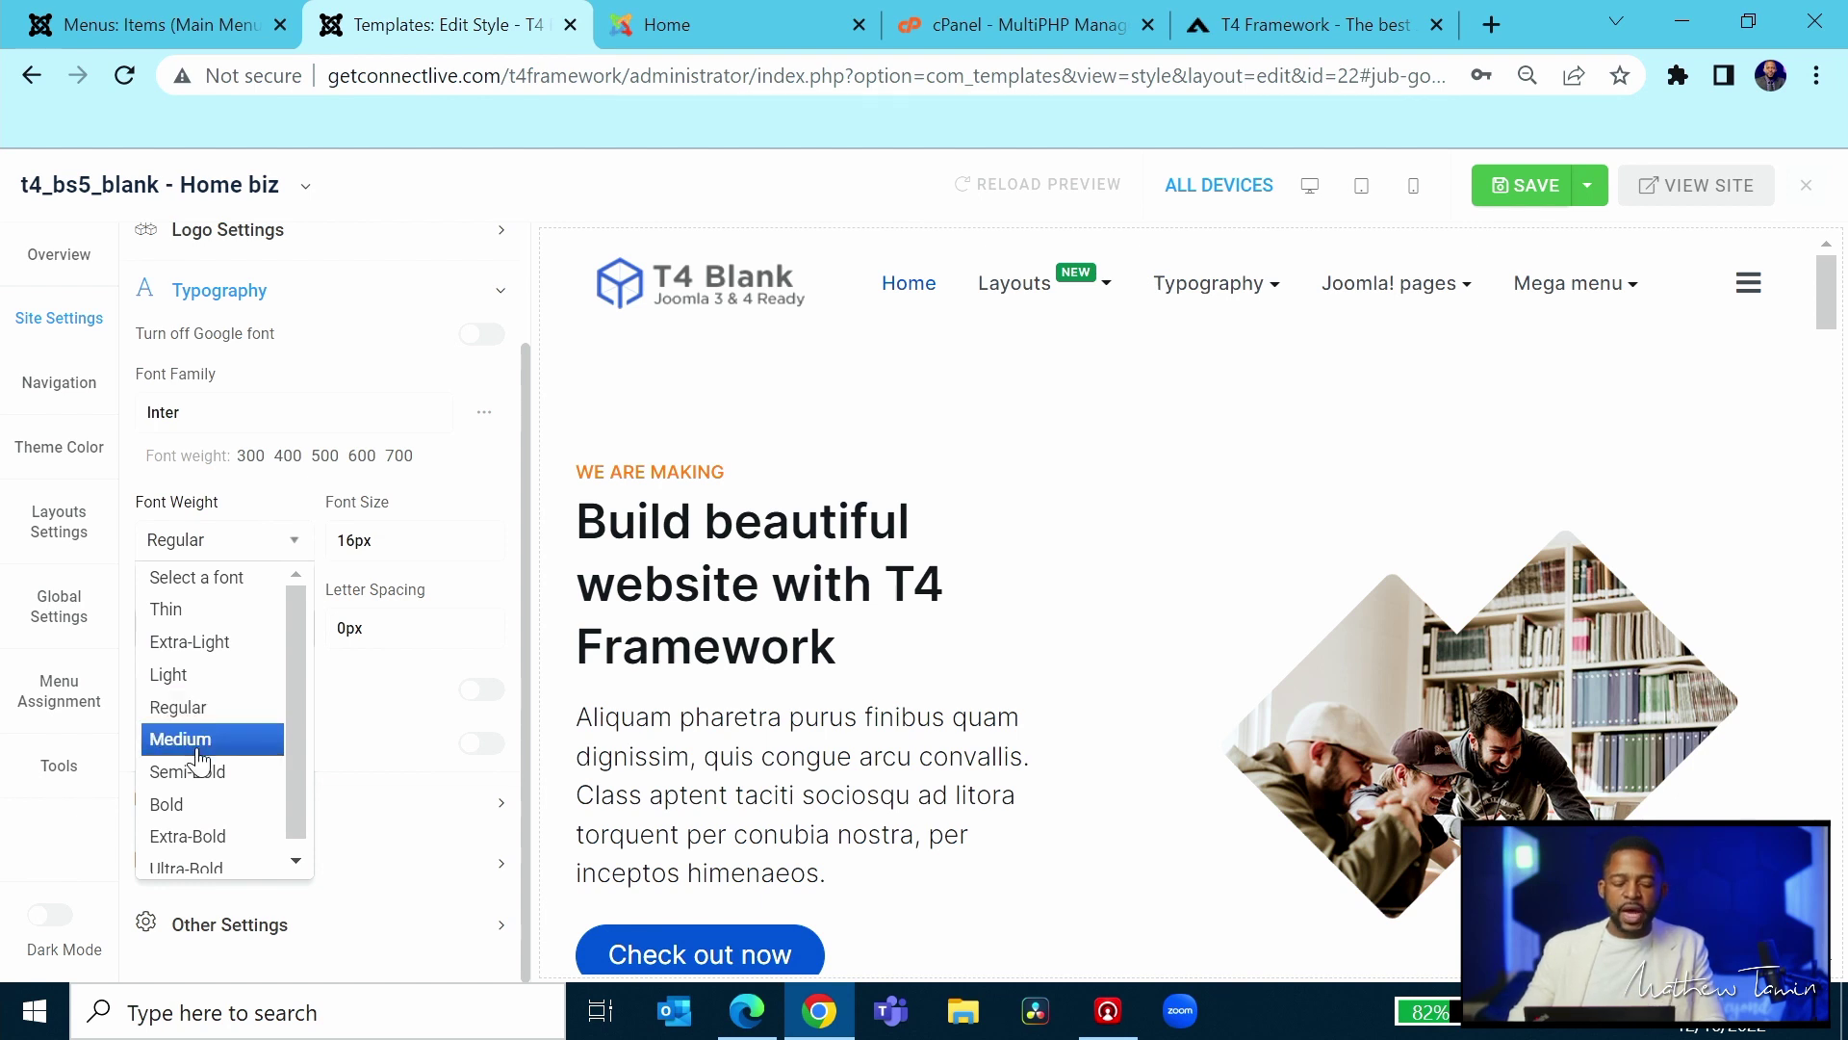
left_click(199, 816)
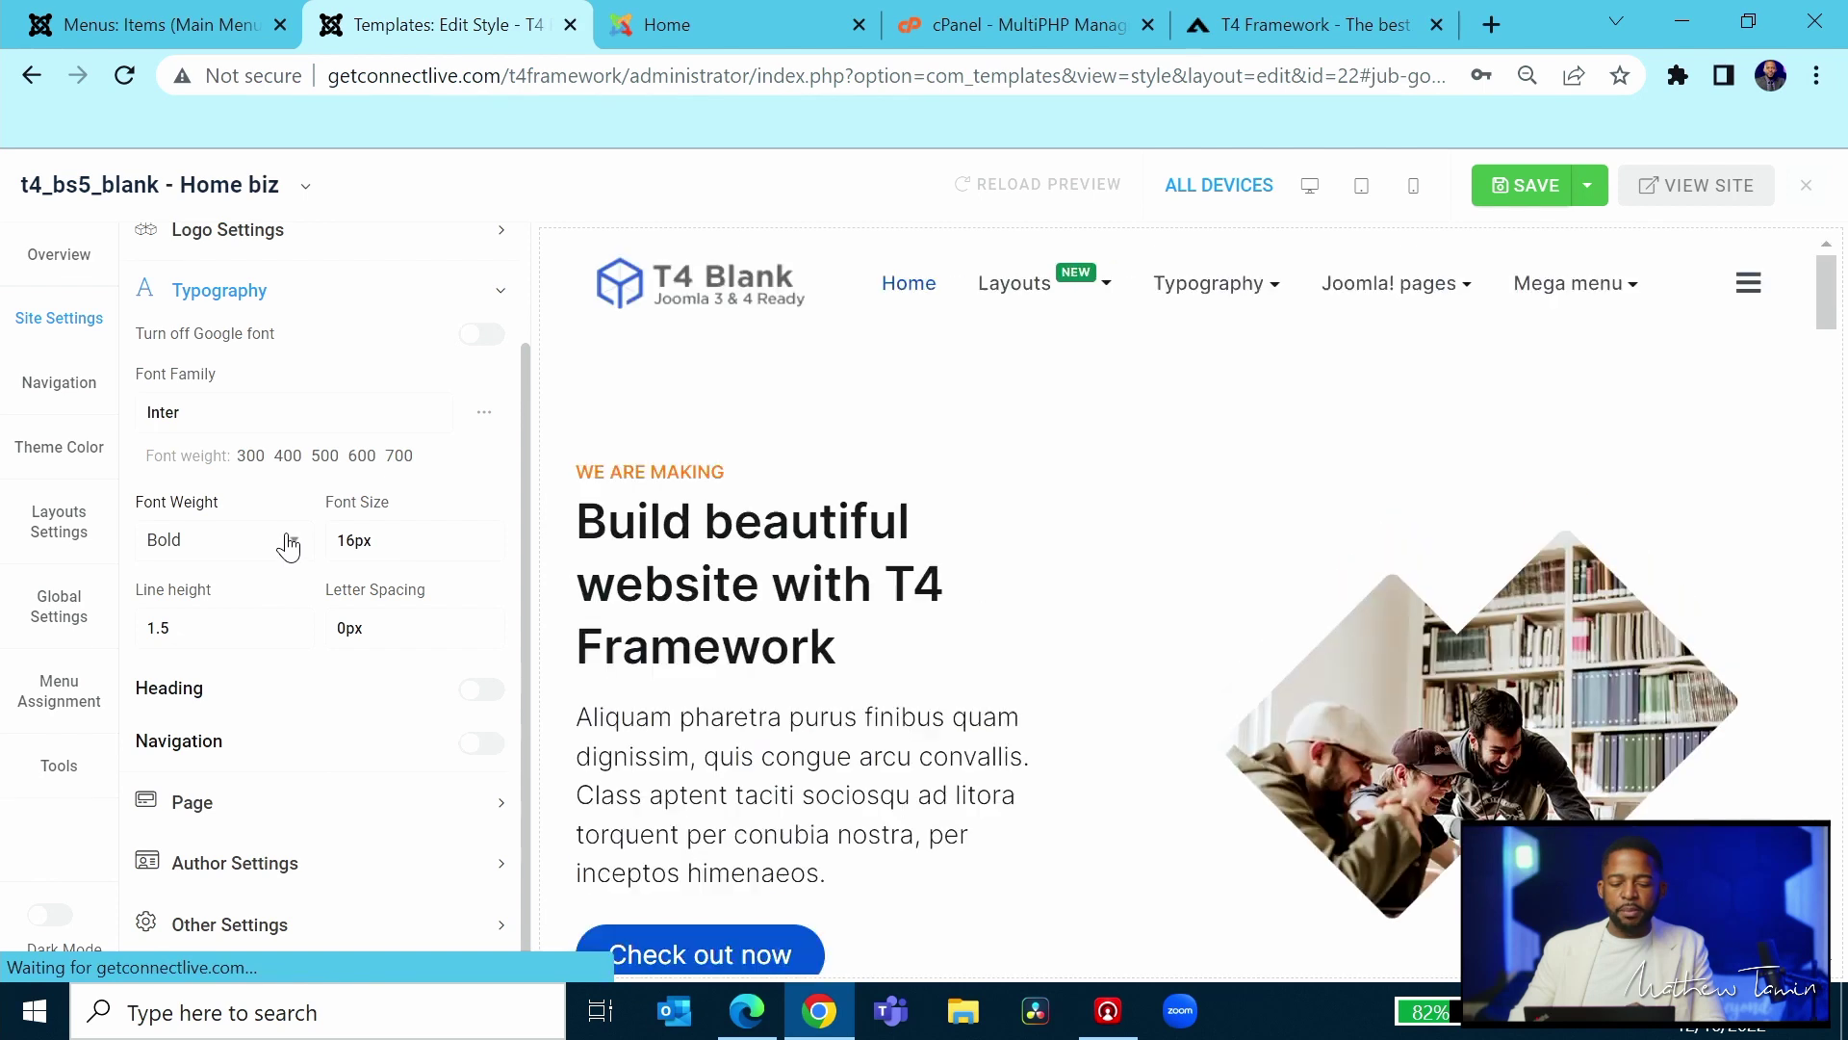
left_click(291, 547)
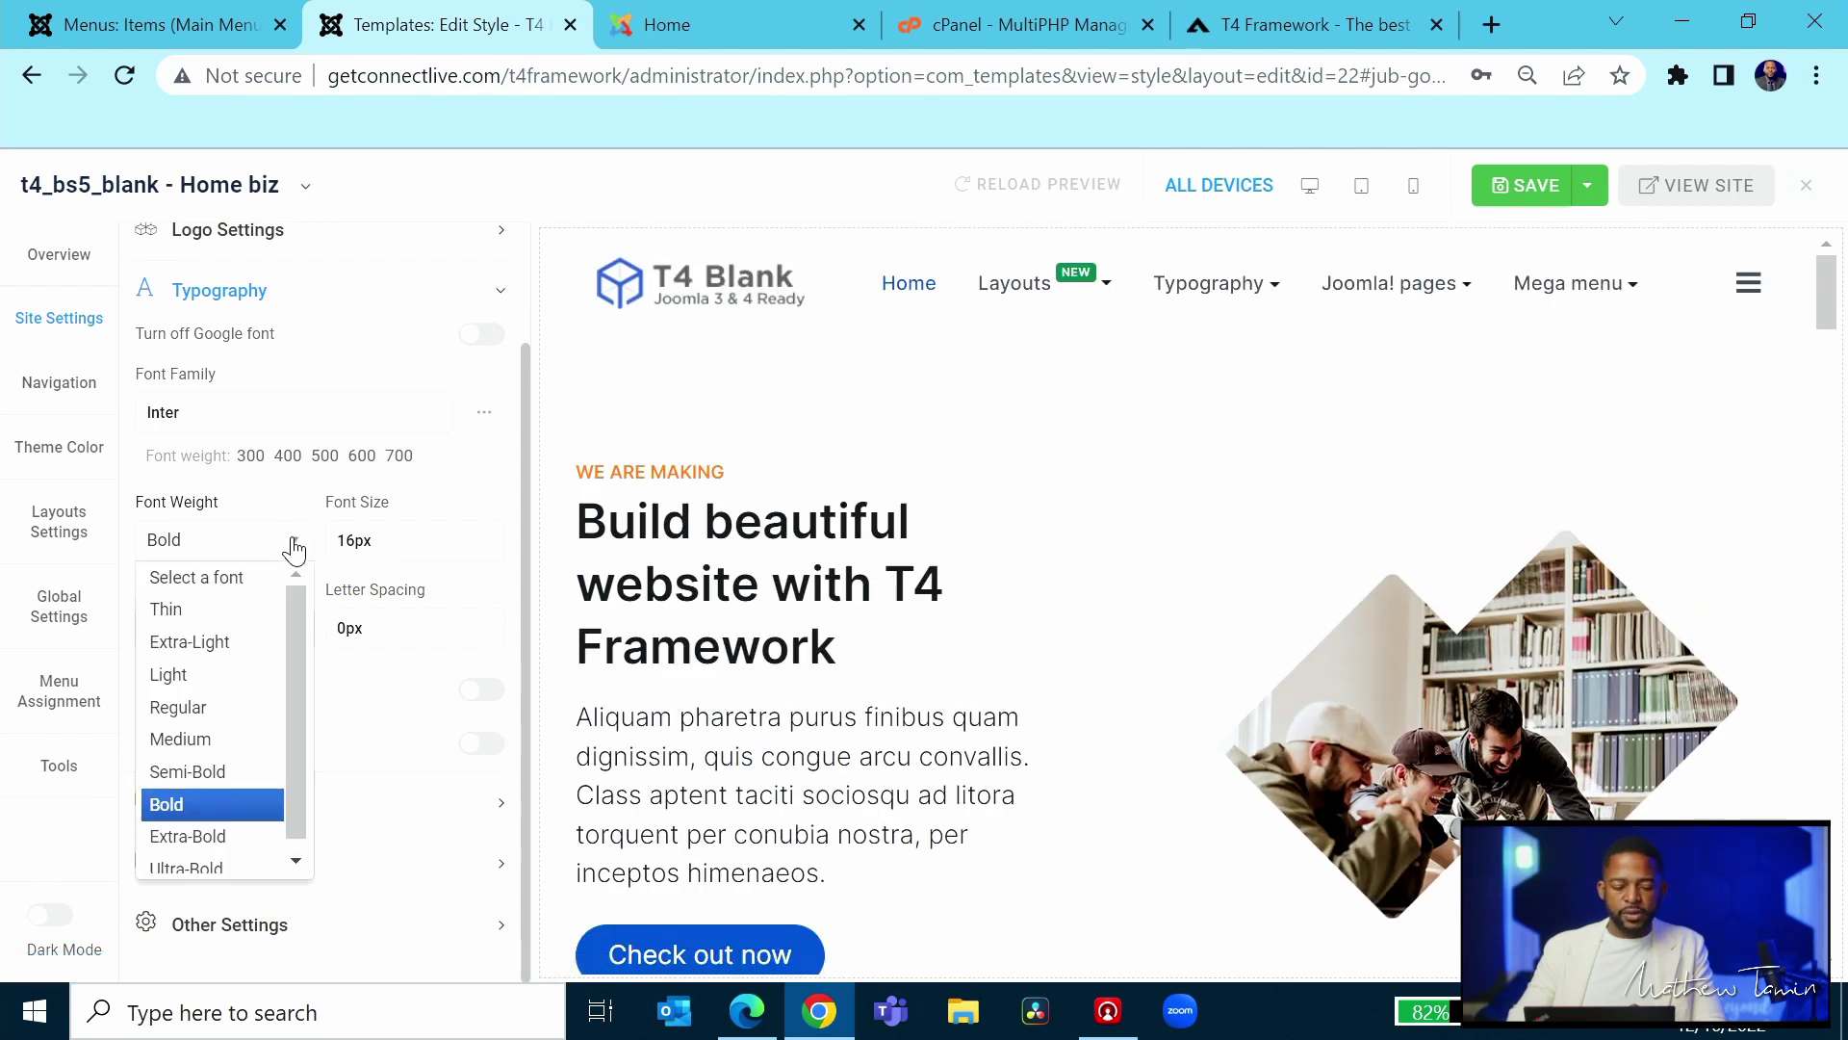
left_click(207, 710)
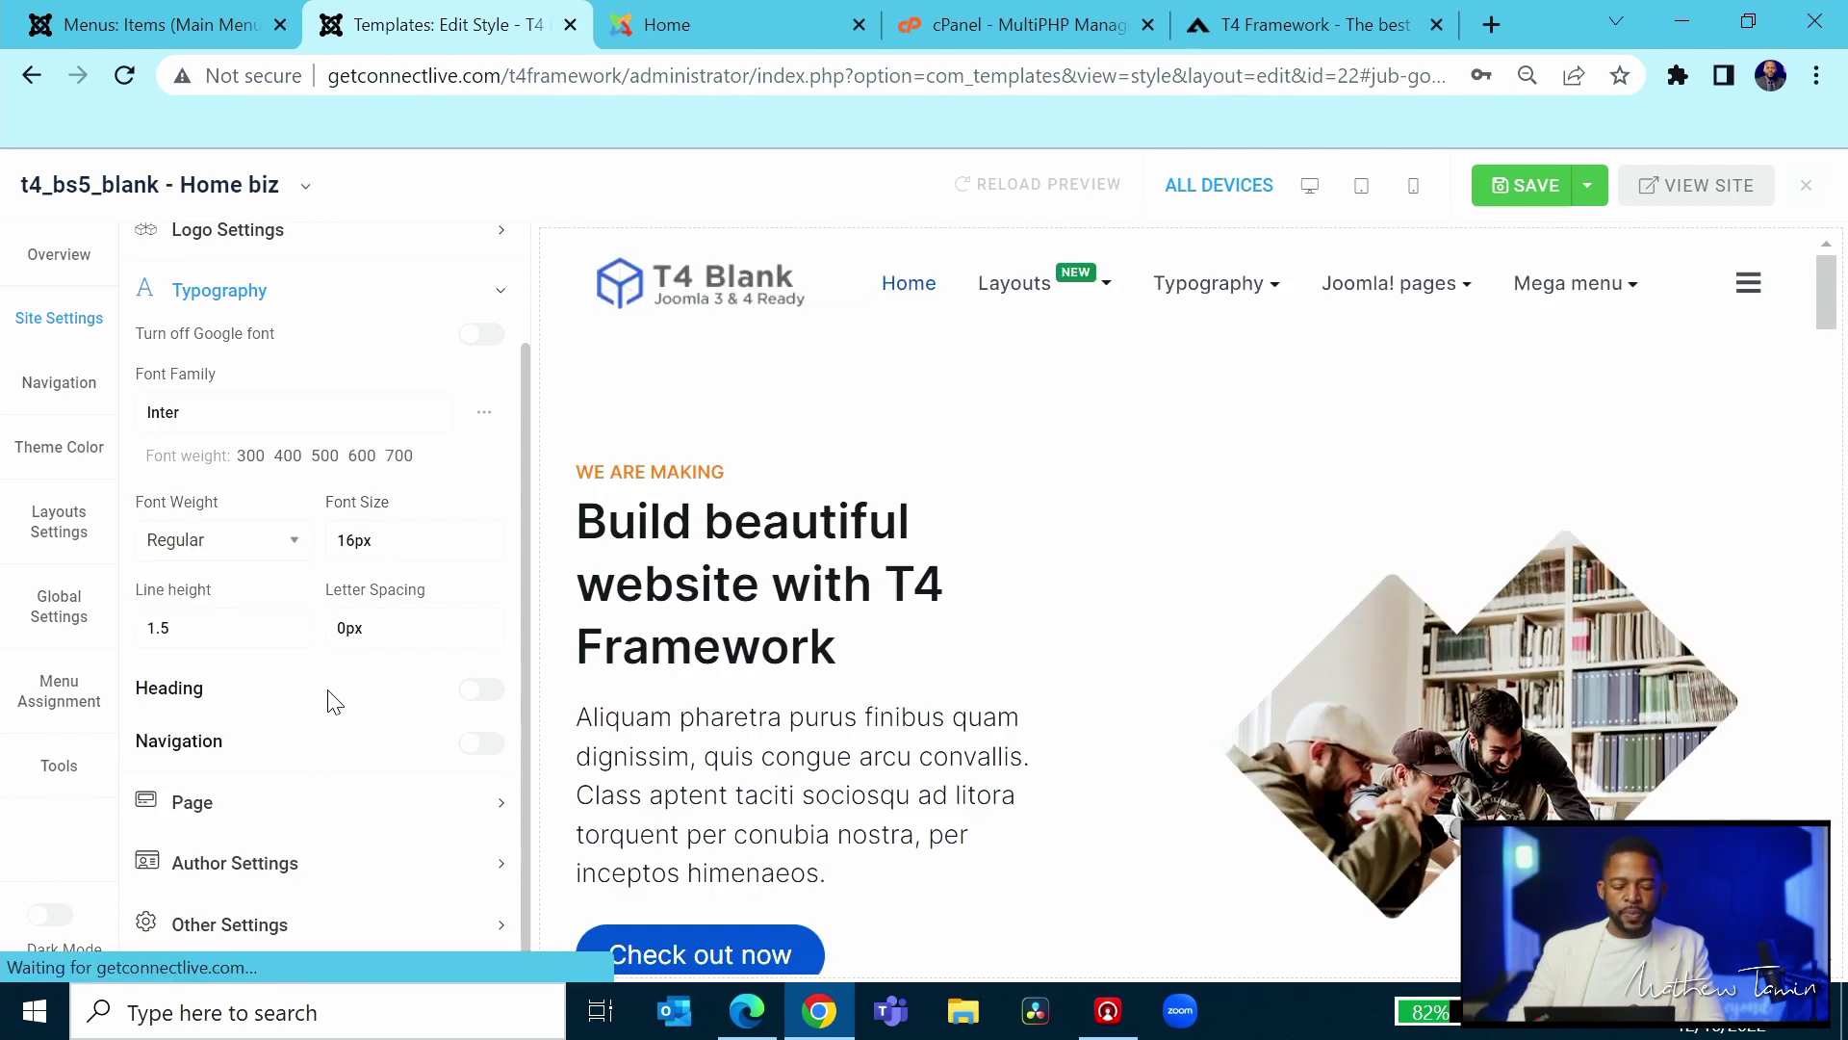
- Turn on heading typography and review its Inter Semi-Bold settings and H1 46px to H6 16px sizes
left_click(491, 694)
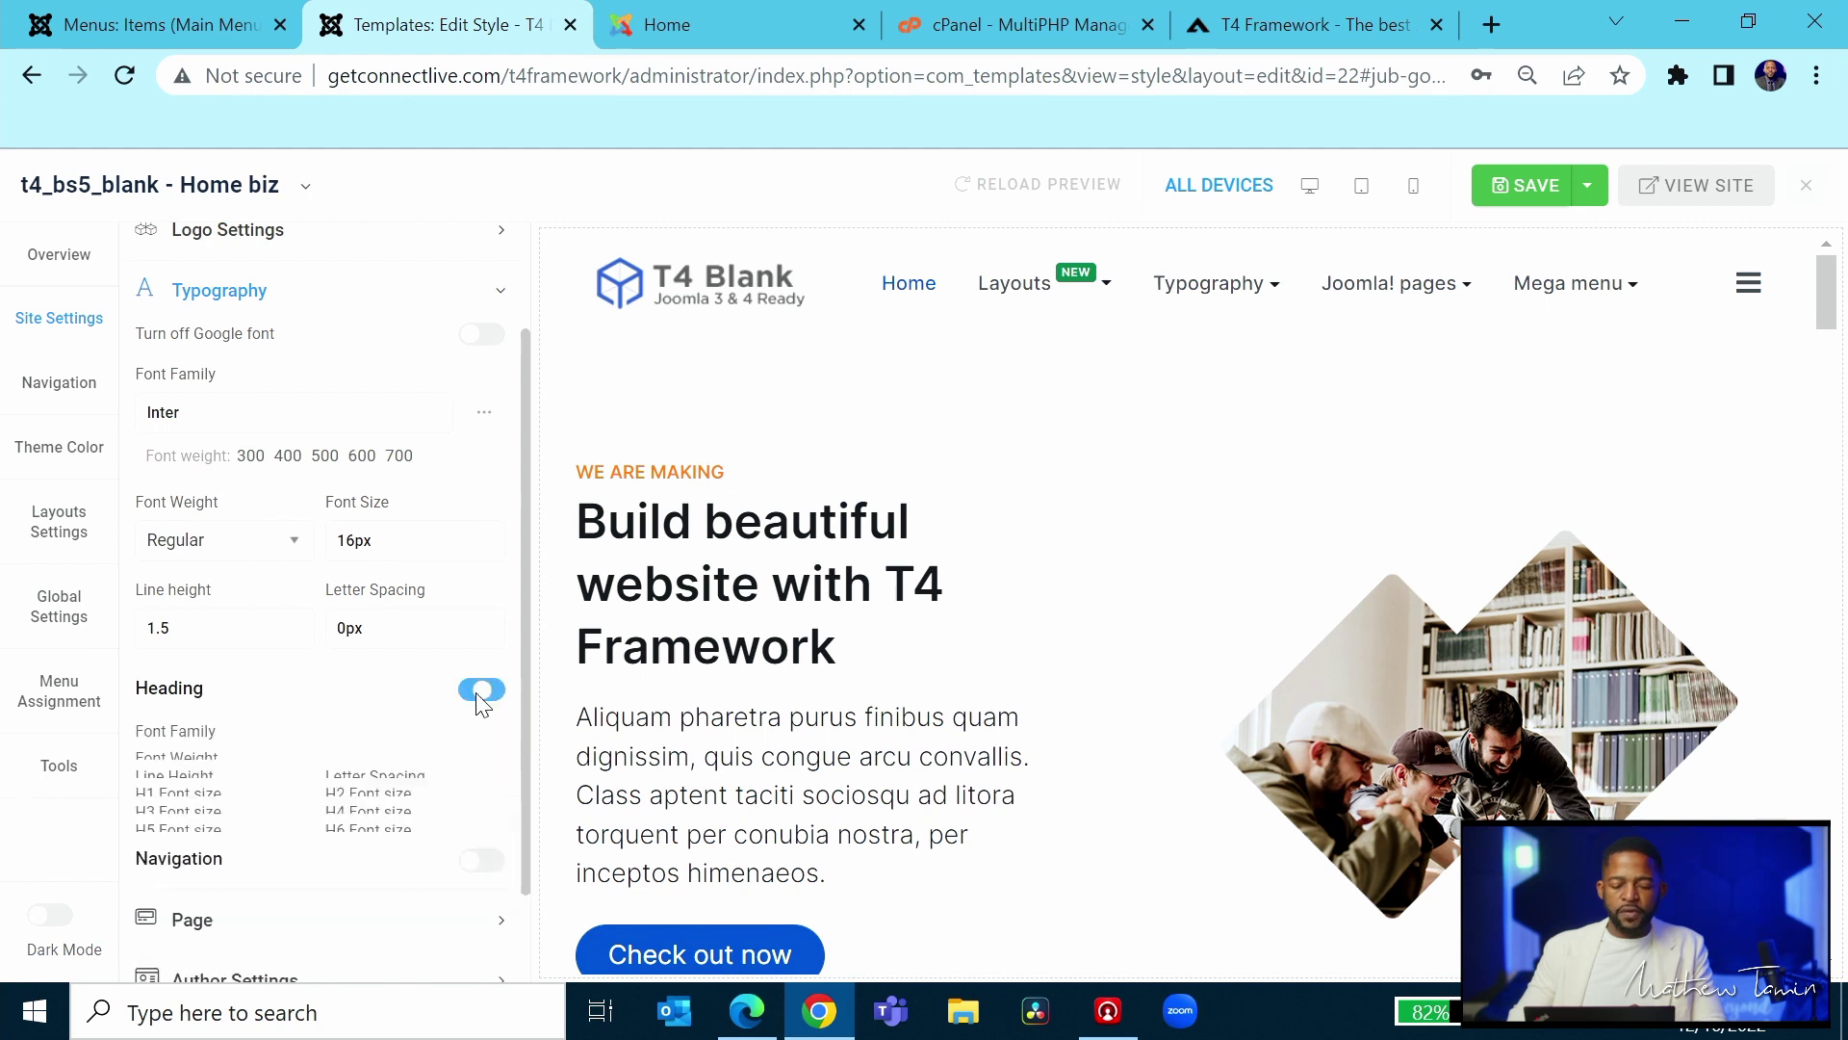
scroll(433, 727, "down", 3)
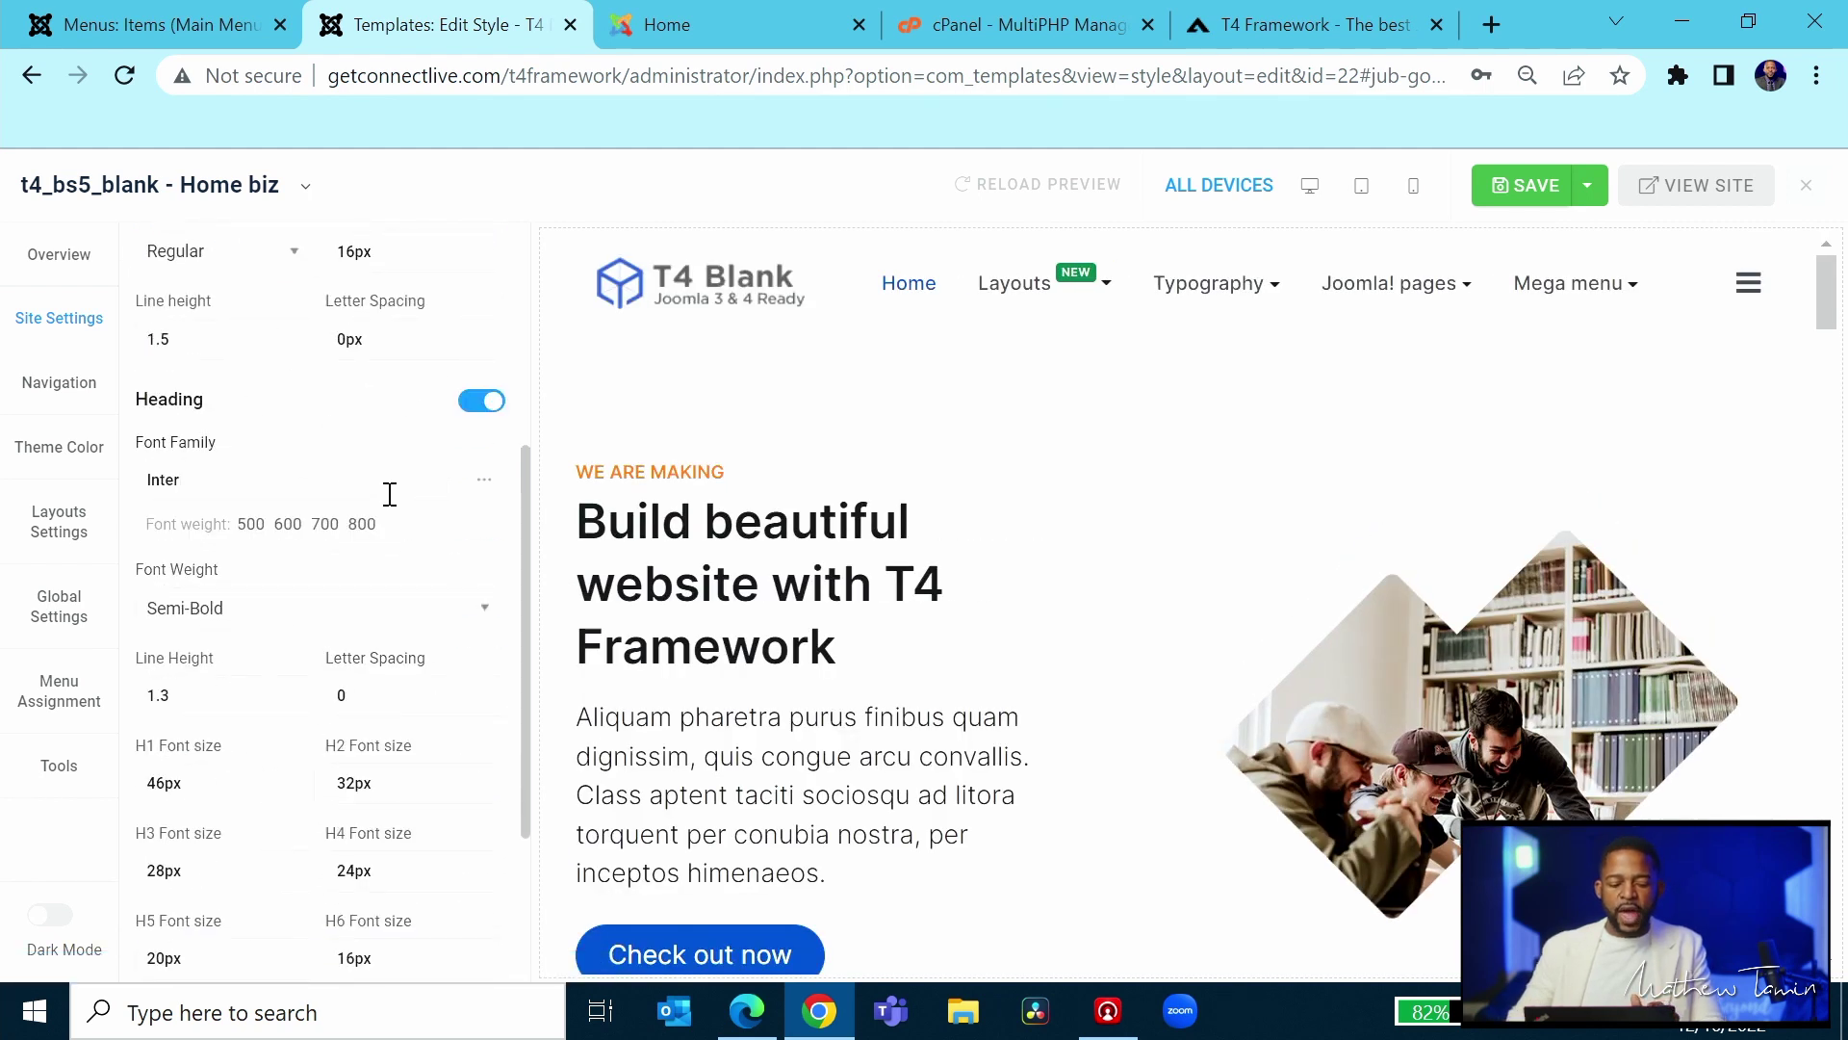
scroll(390, 494, "down", 3)
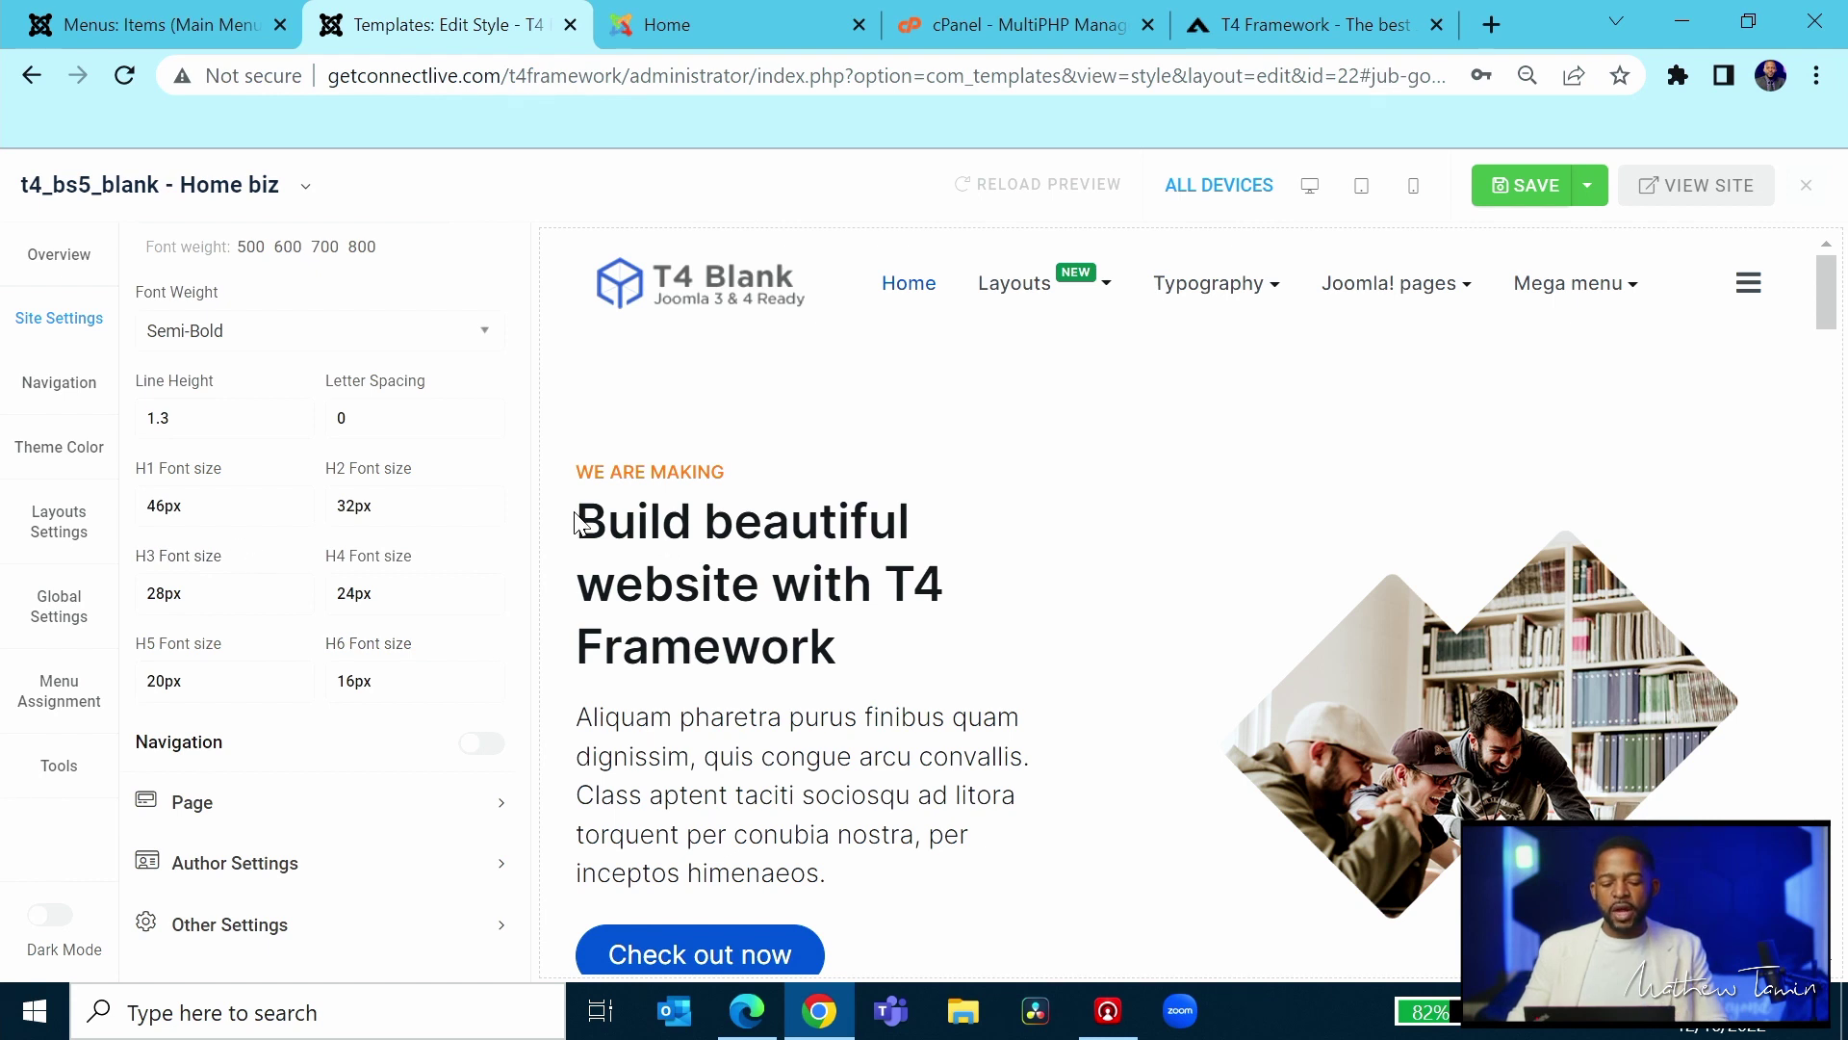
left_click_drag(578, 525, 847, 654)
left_click(847, 655)
scroll(626, 578, "down", 4)
scroll(668, 598, "up", 3)
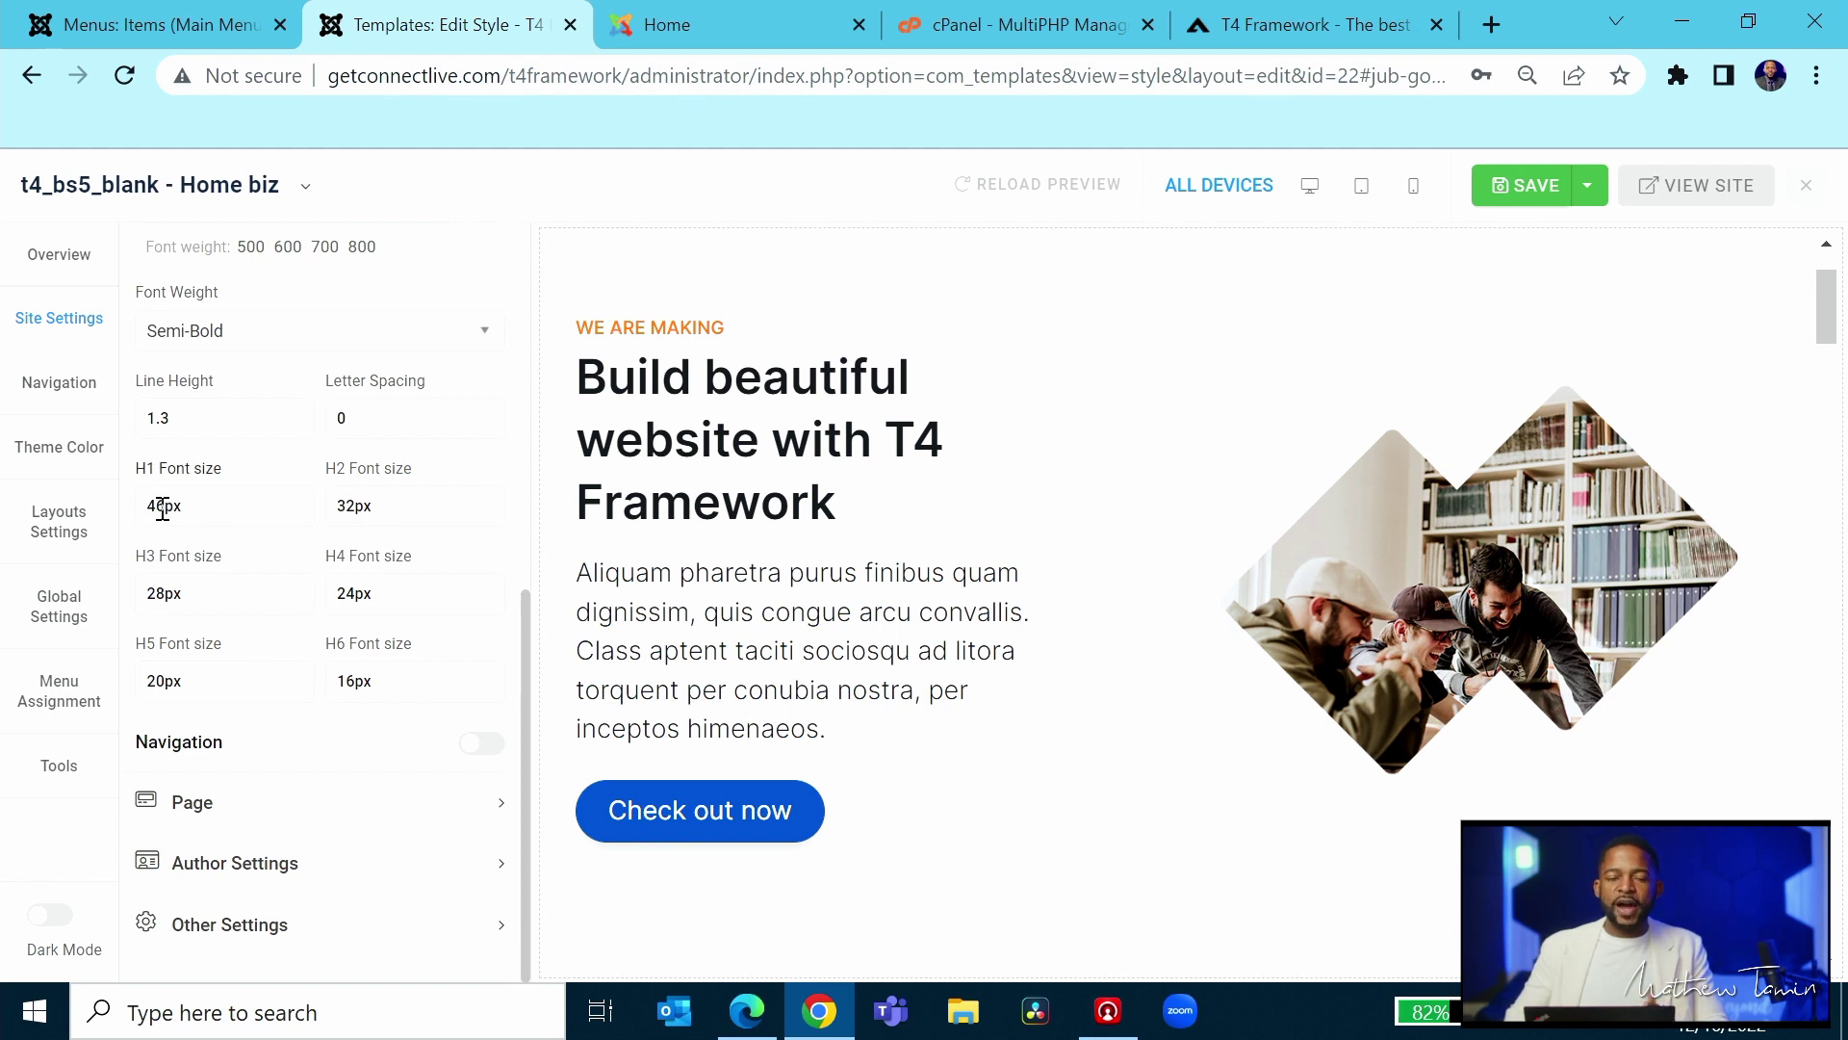
left_click_drag(165, 509, 140, 512)
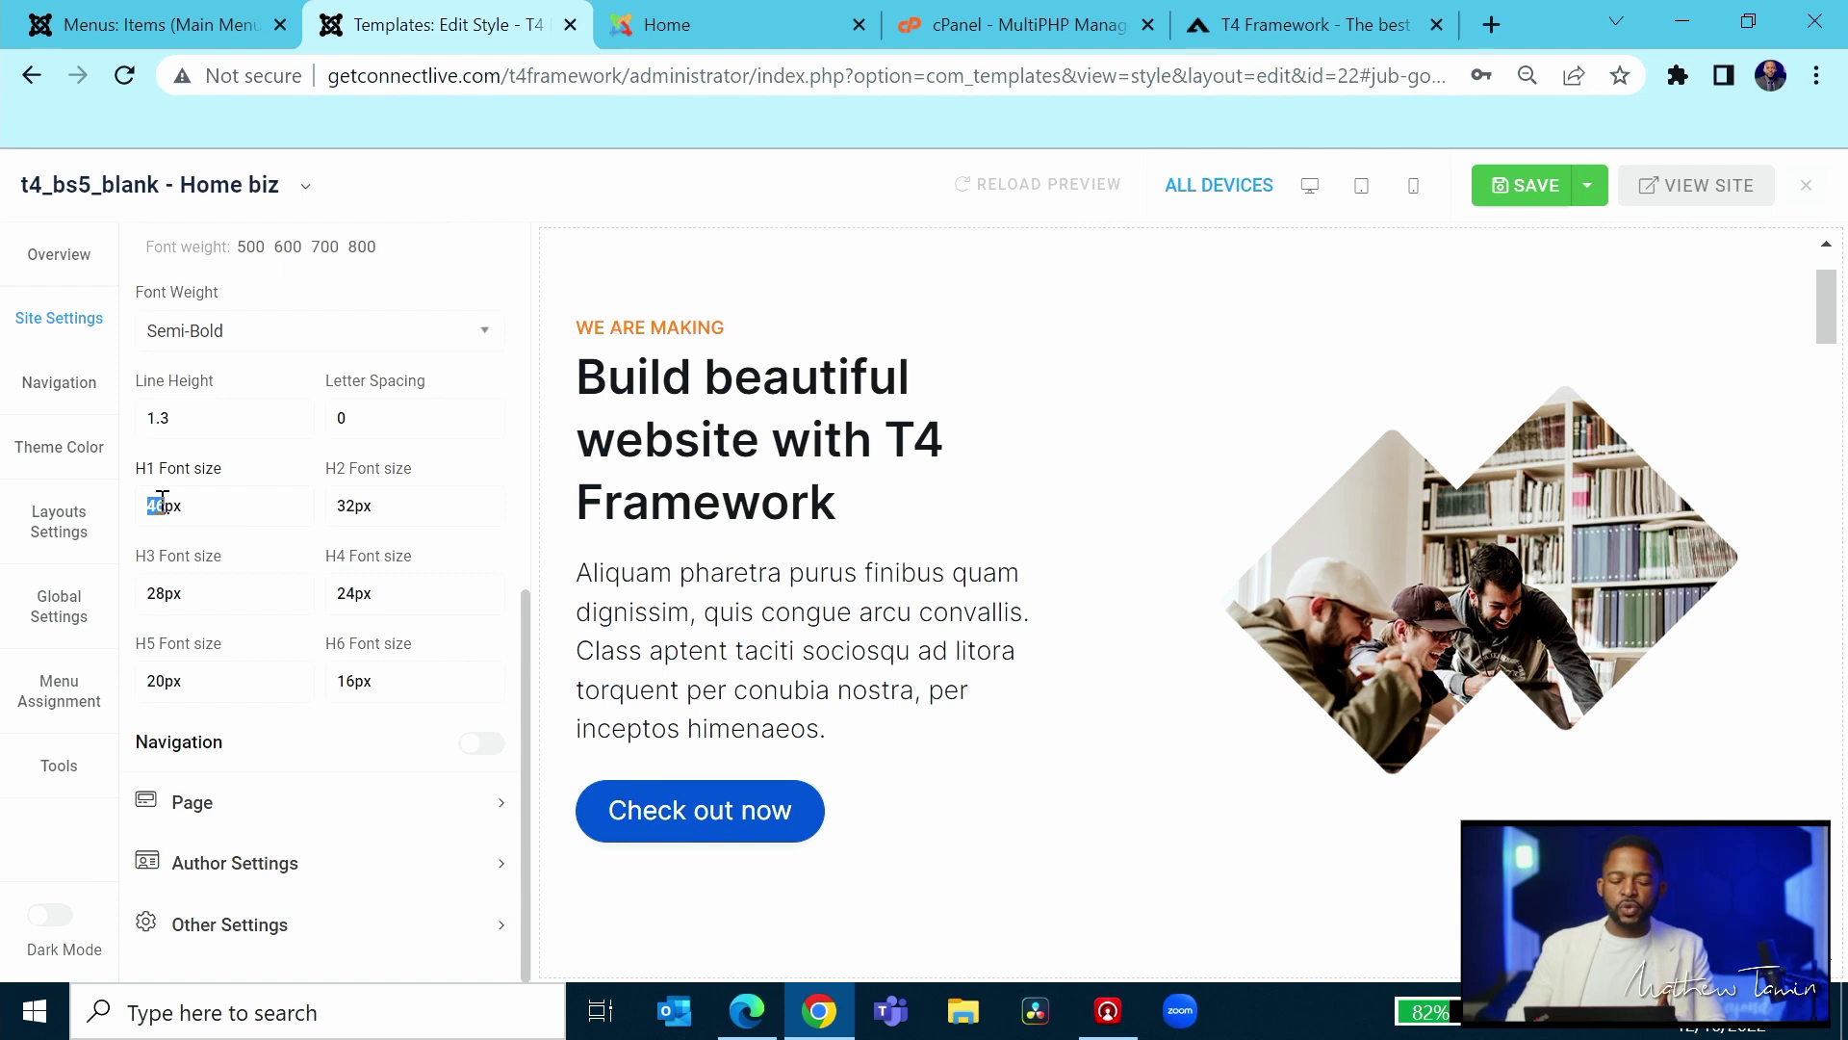
left_click(162, 502)
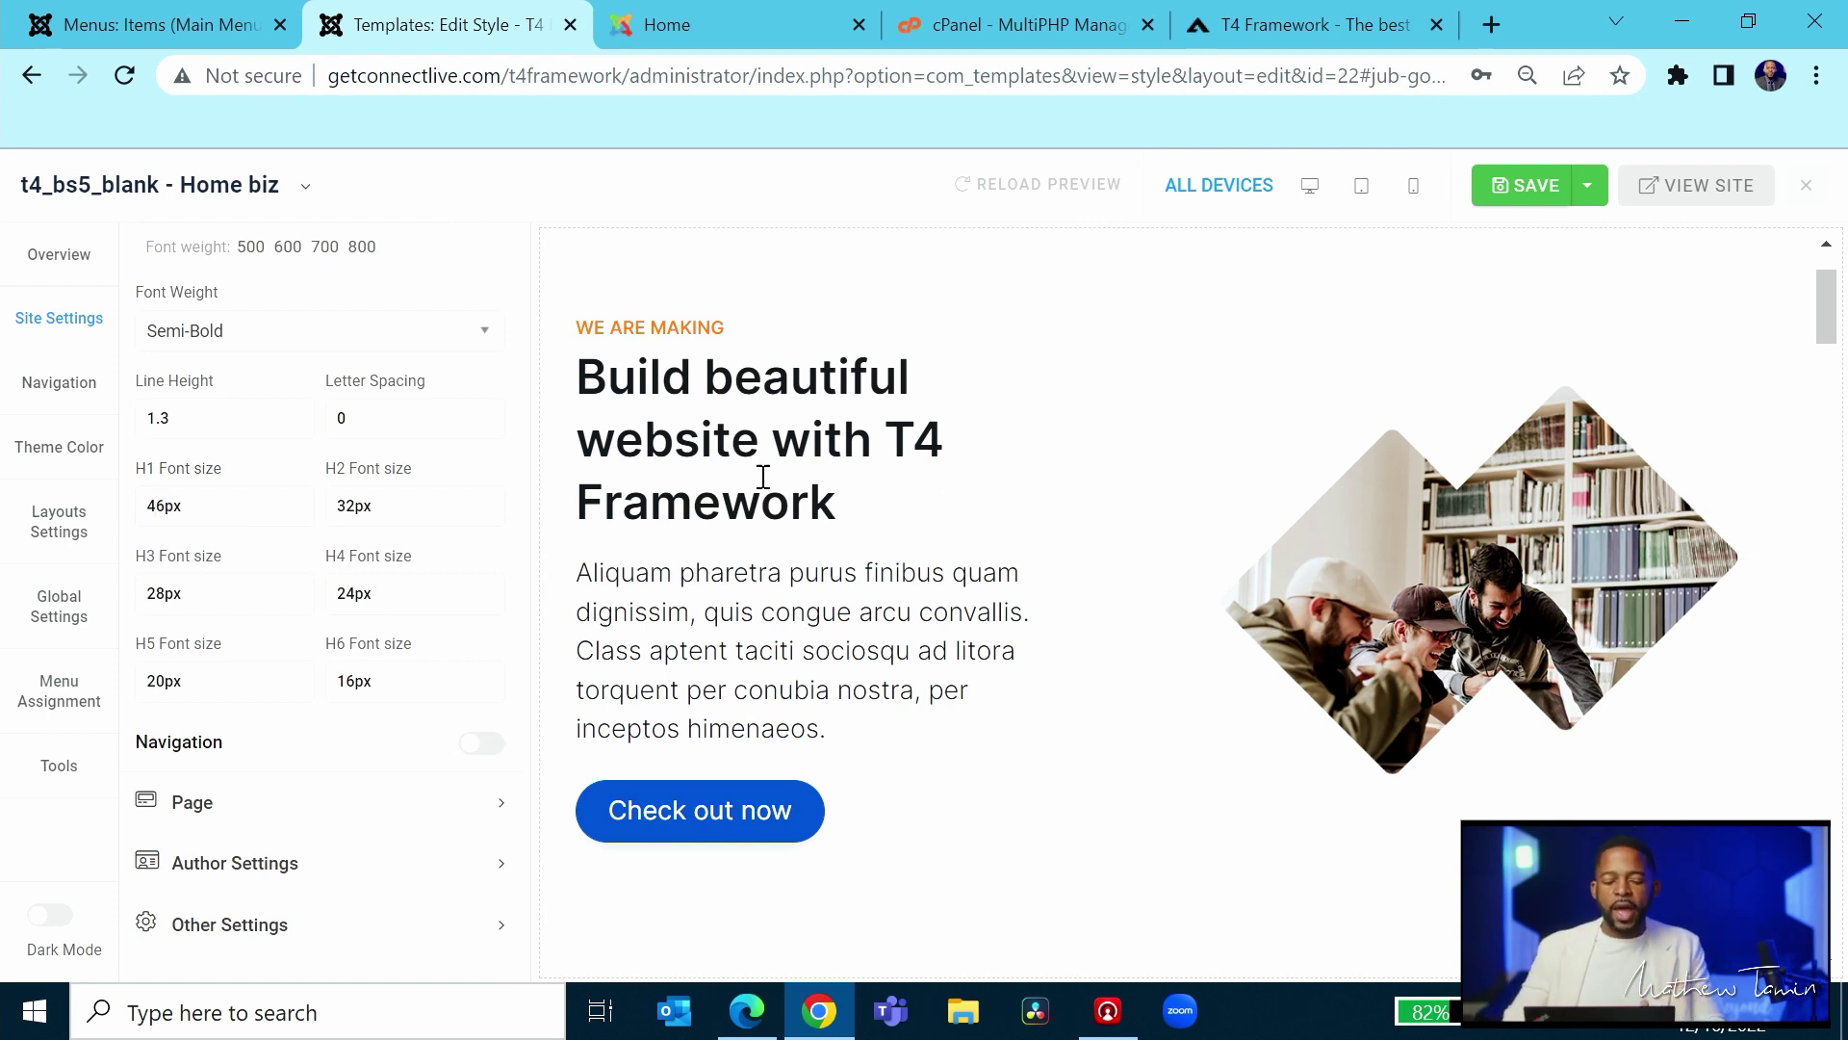
scroll(369, 517, "up", 1)
scroll(369, 517, "up", 2)
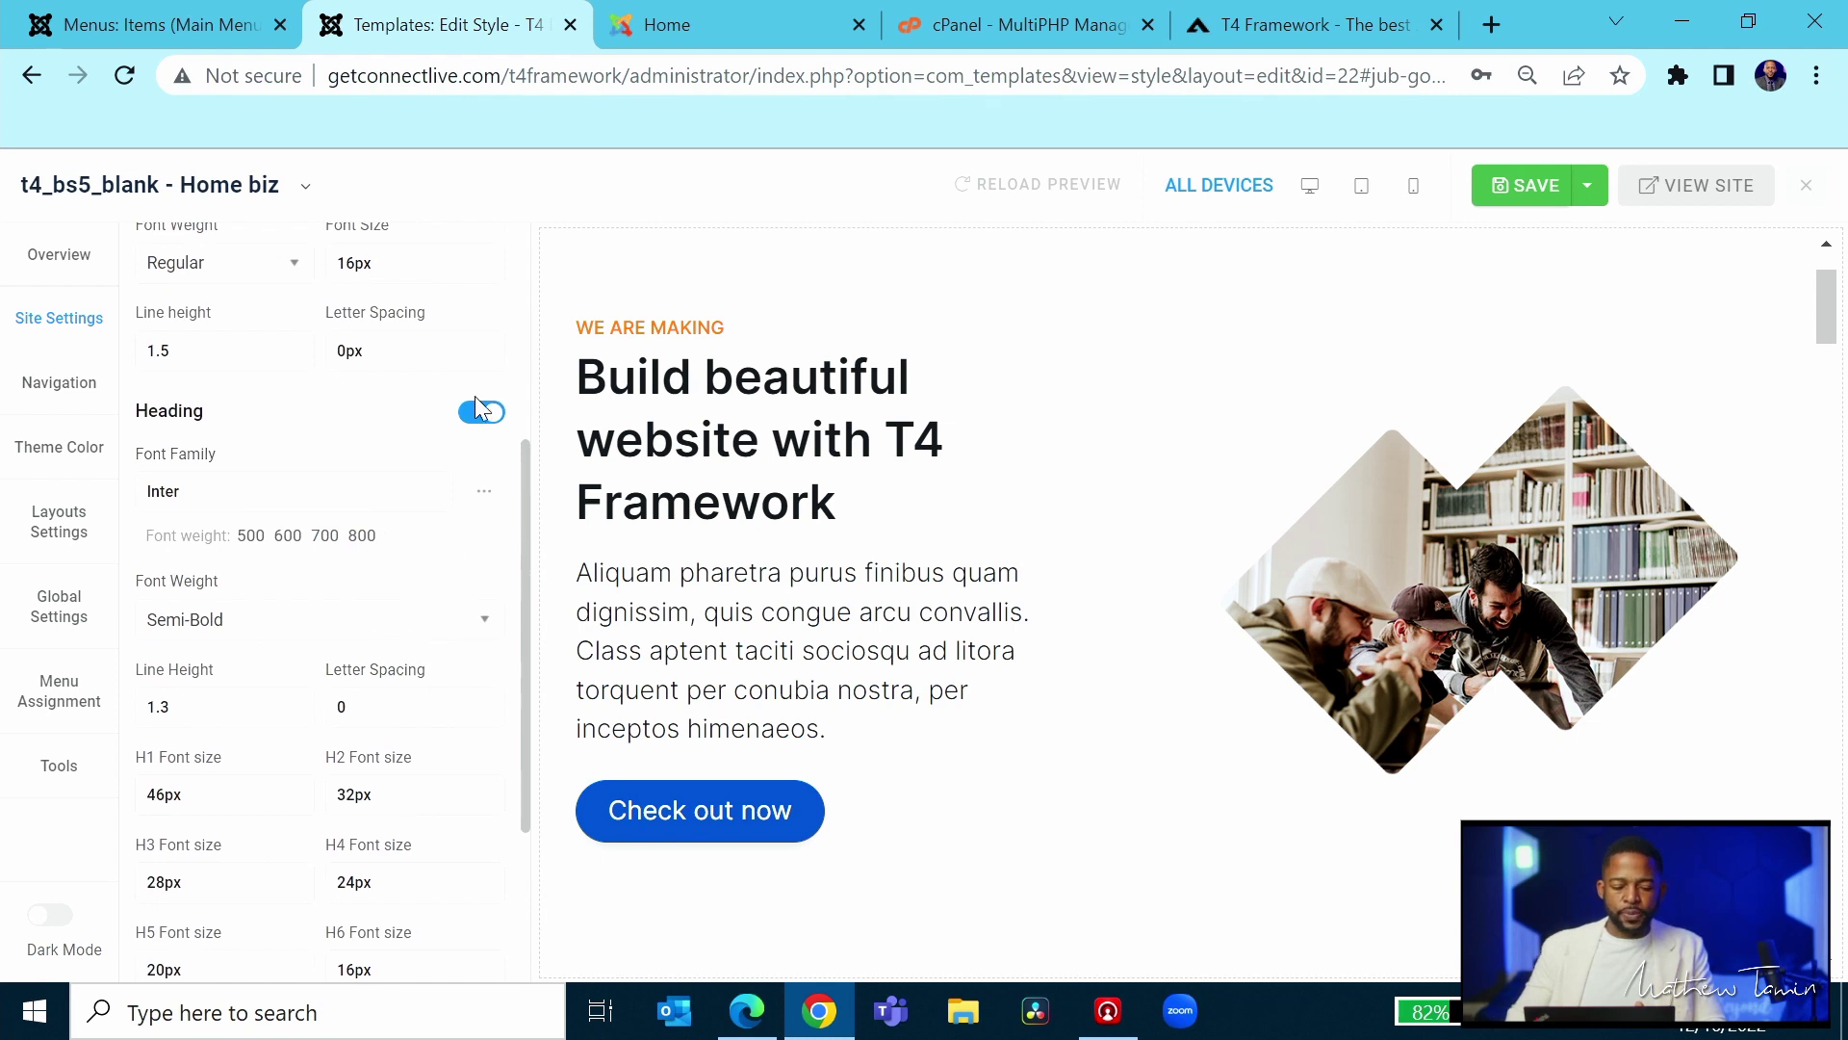
- Turn off heading typography and switch on separate navigation typography, checking its weight choices
left_click(482, 414)
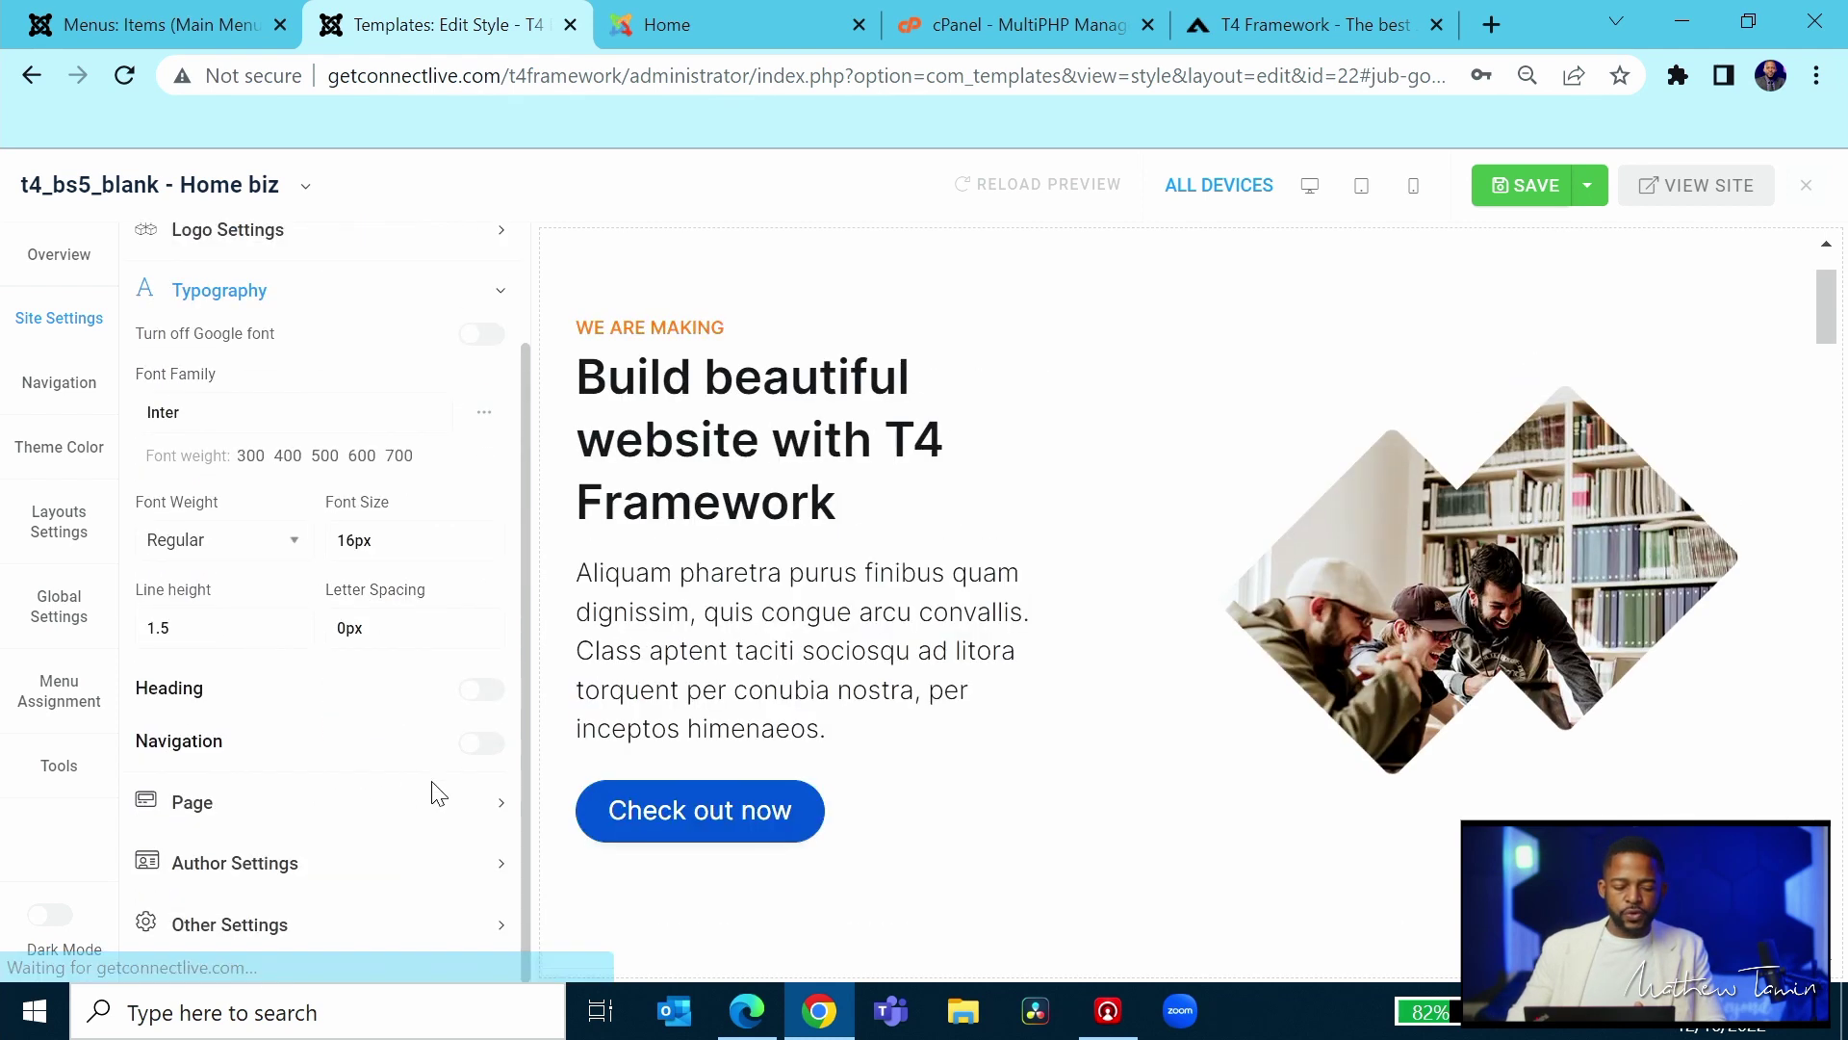
left_click(489, 747)
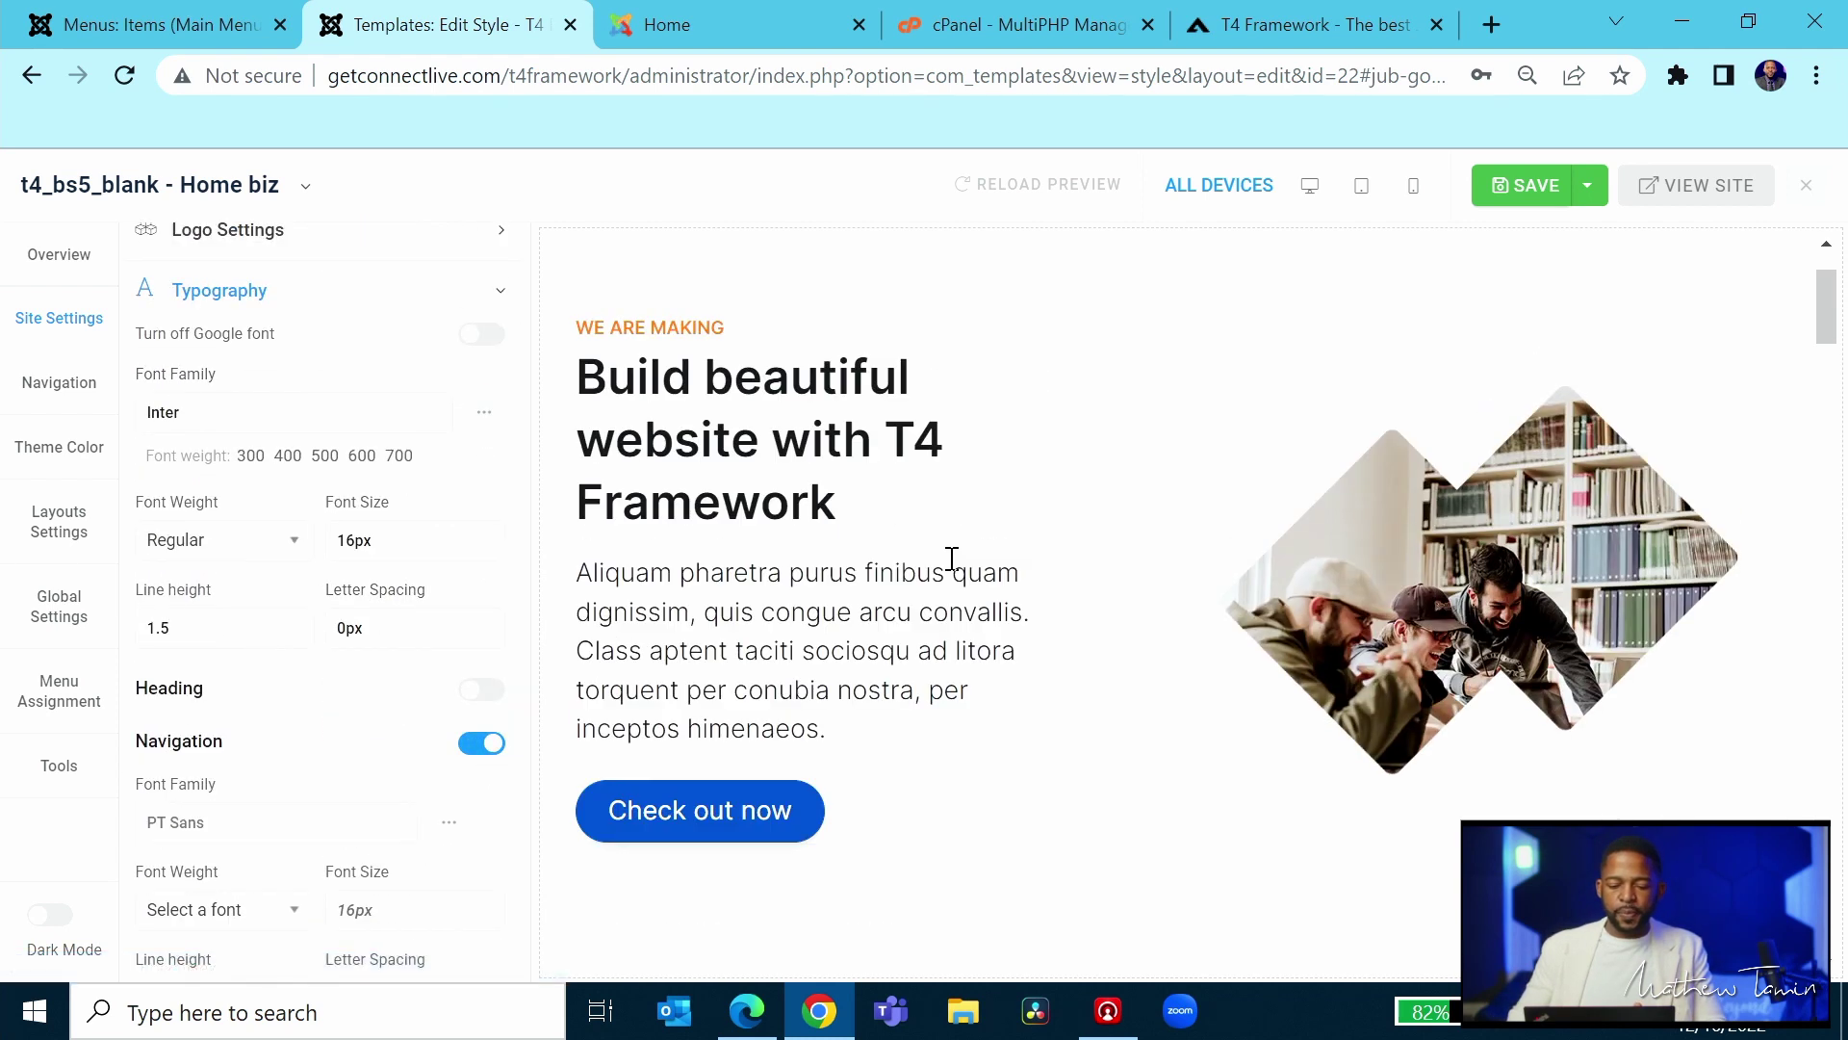
scroll(963, 564, "down", 3)
scroll(424, 747, "down", 2)
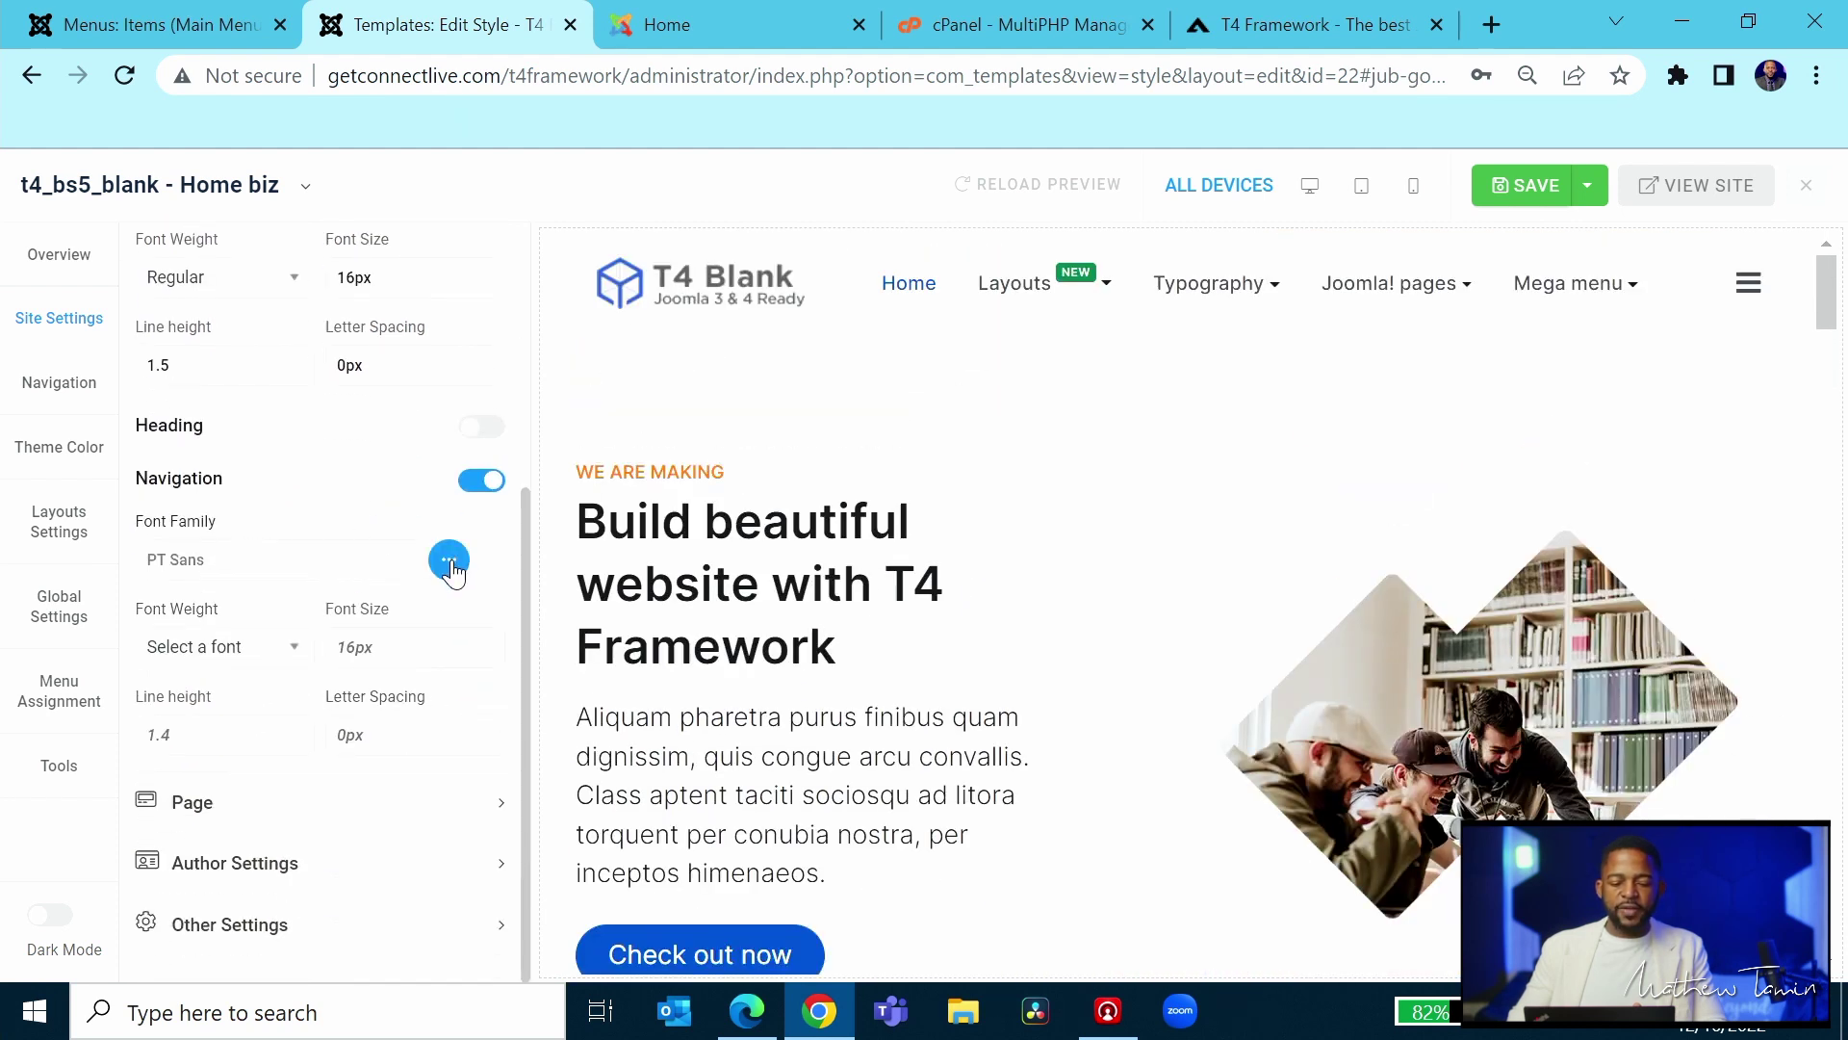
left_click(294, 646)
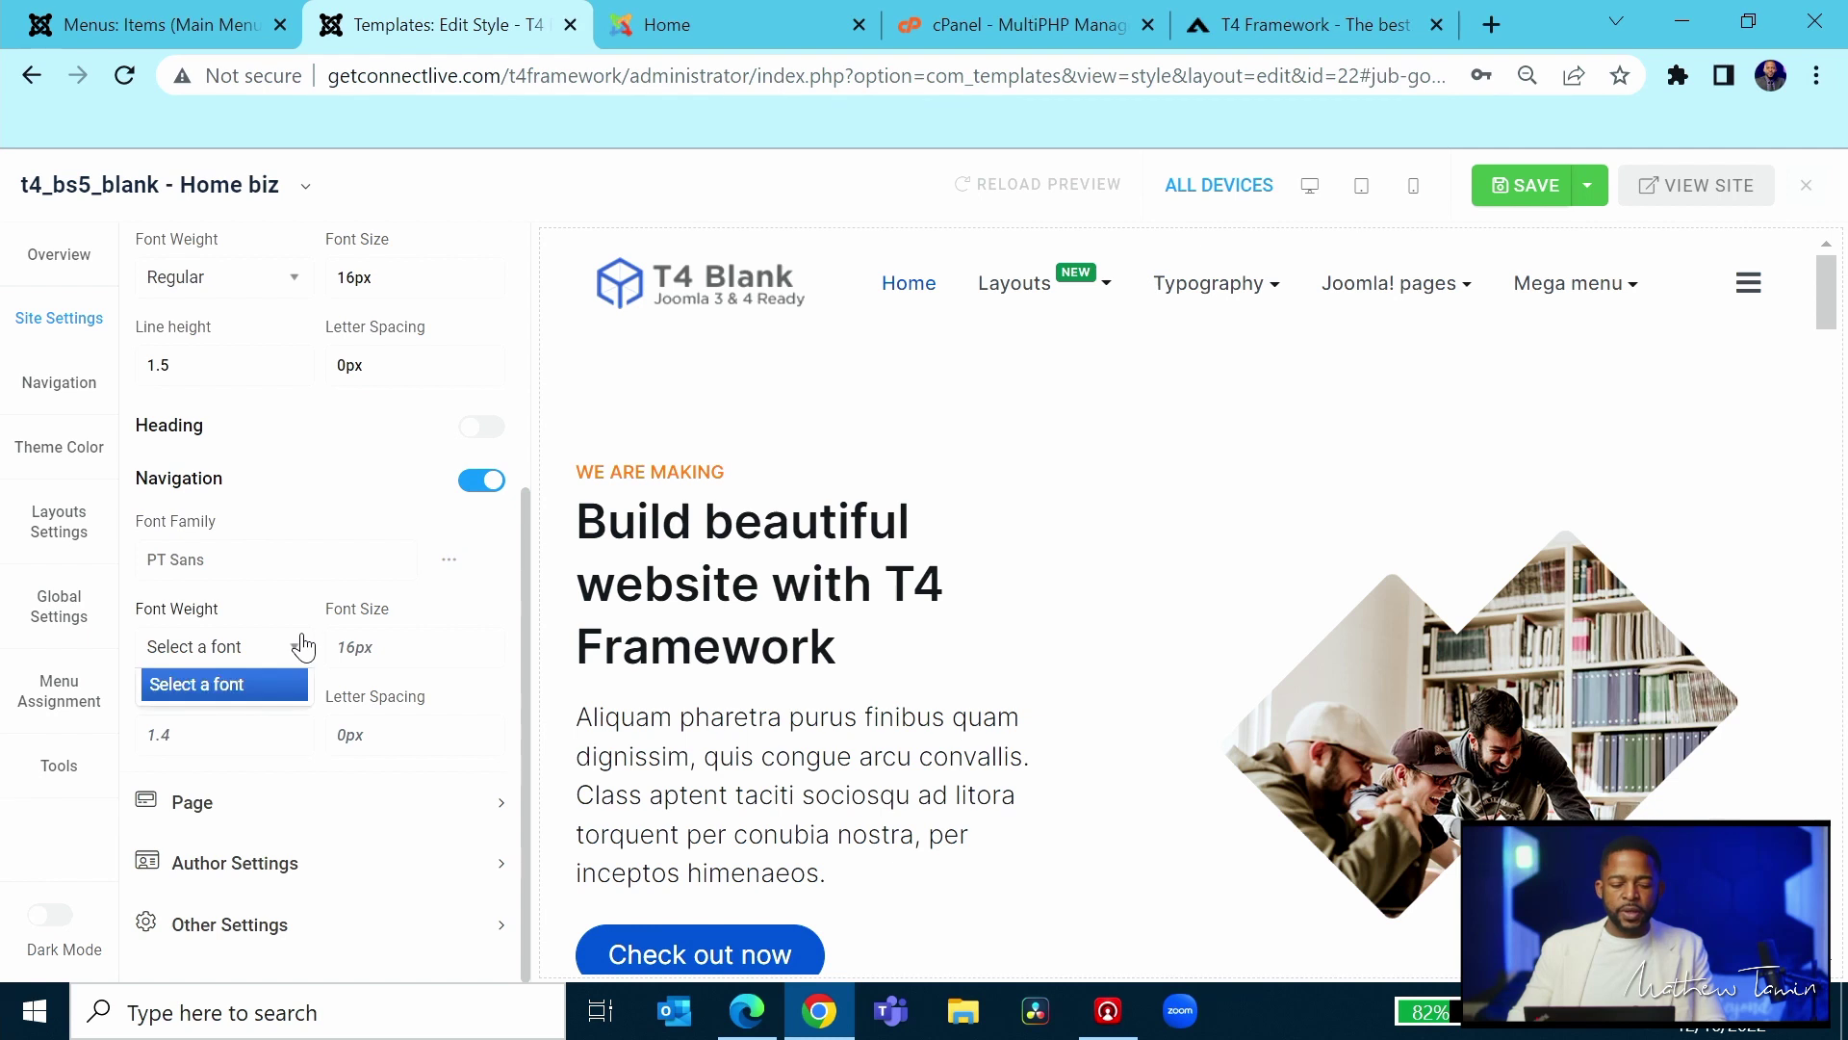
left_click(440, 641)
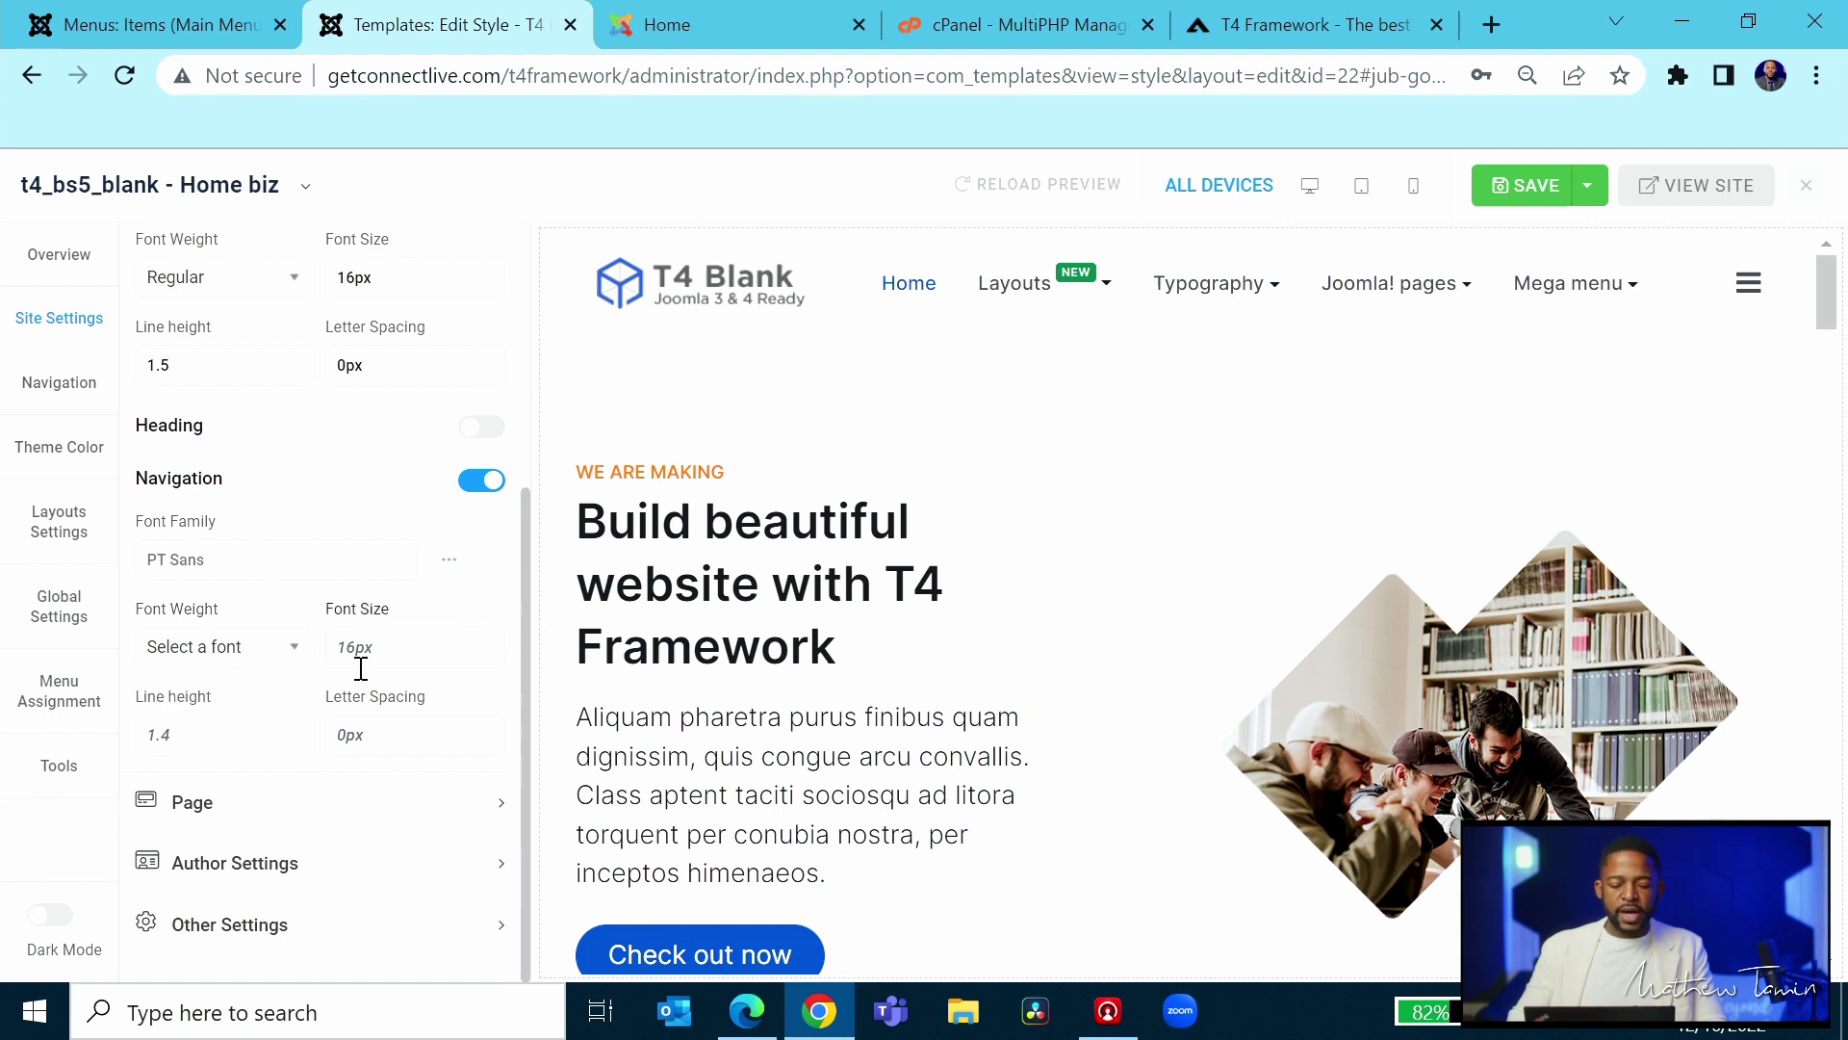
- Apply Baloo Bhai 2 Bold as the navigation font, then switch the navigation override off
left_click(449, 561)
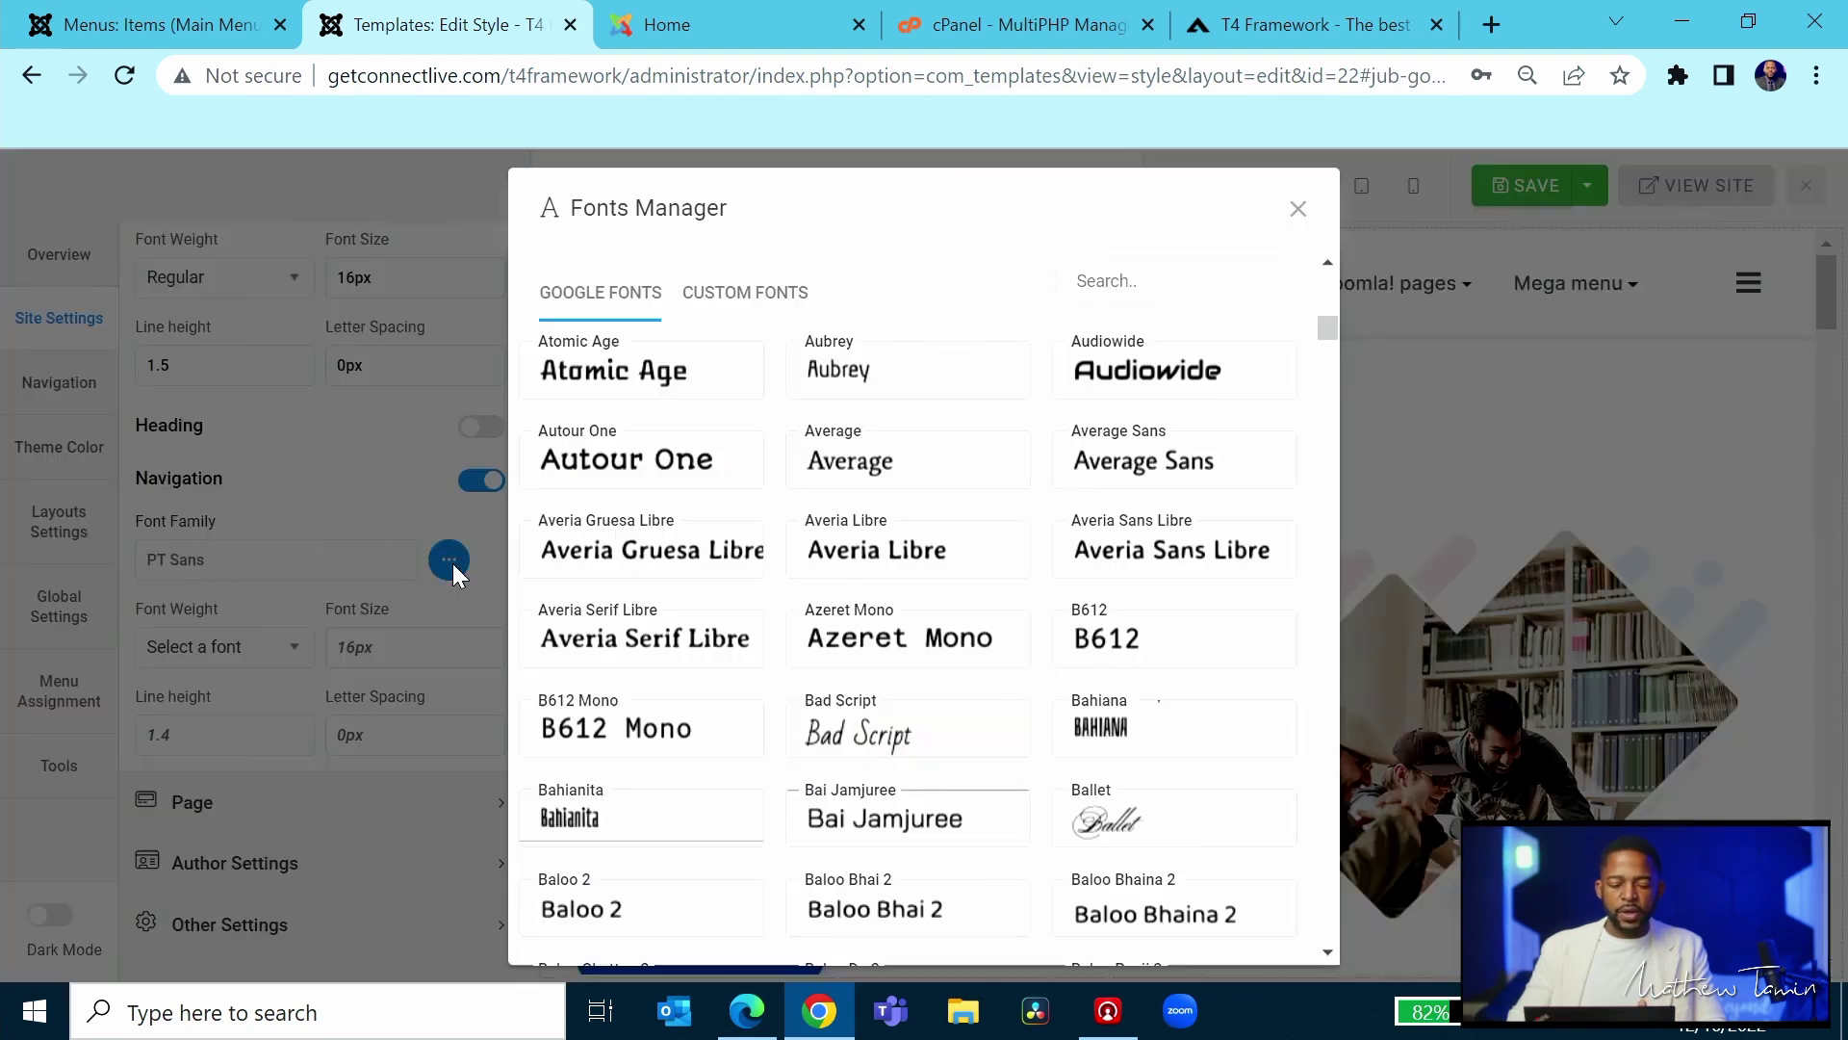
scroll(660, 651, "down", 5)
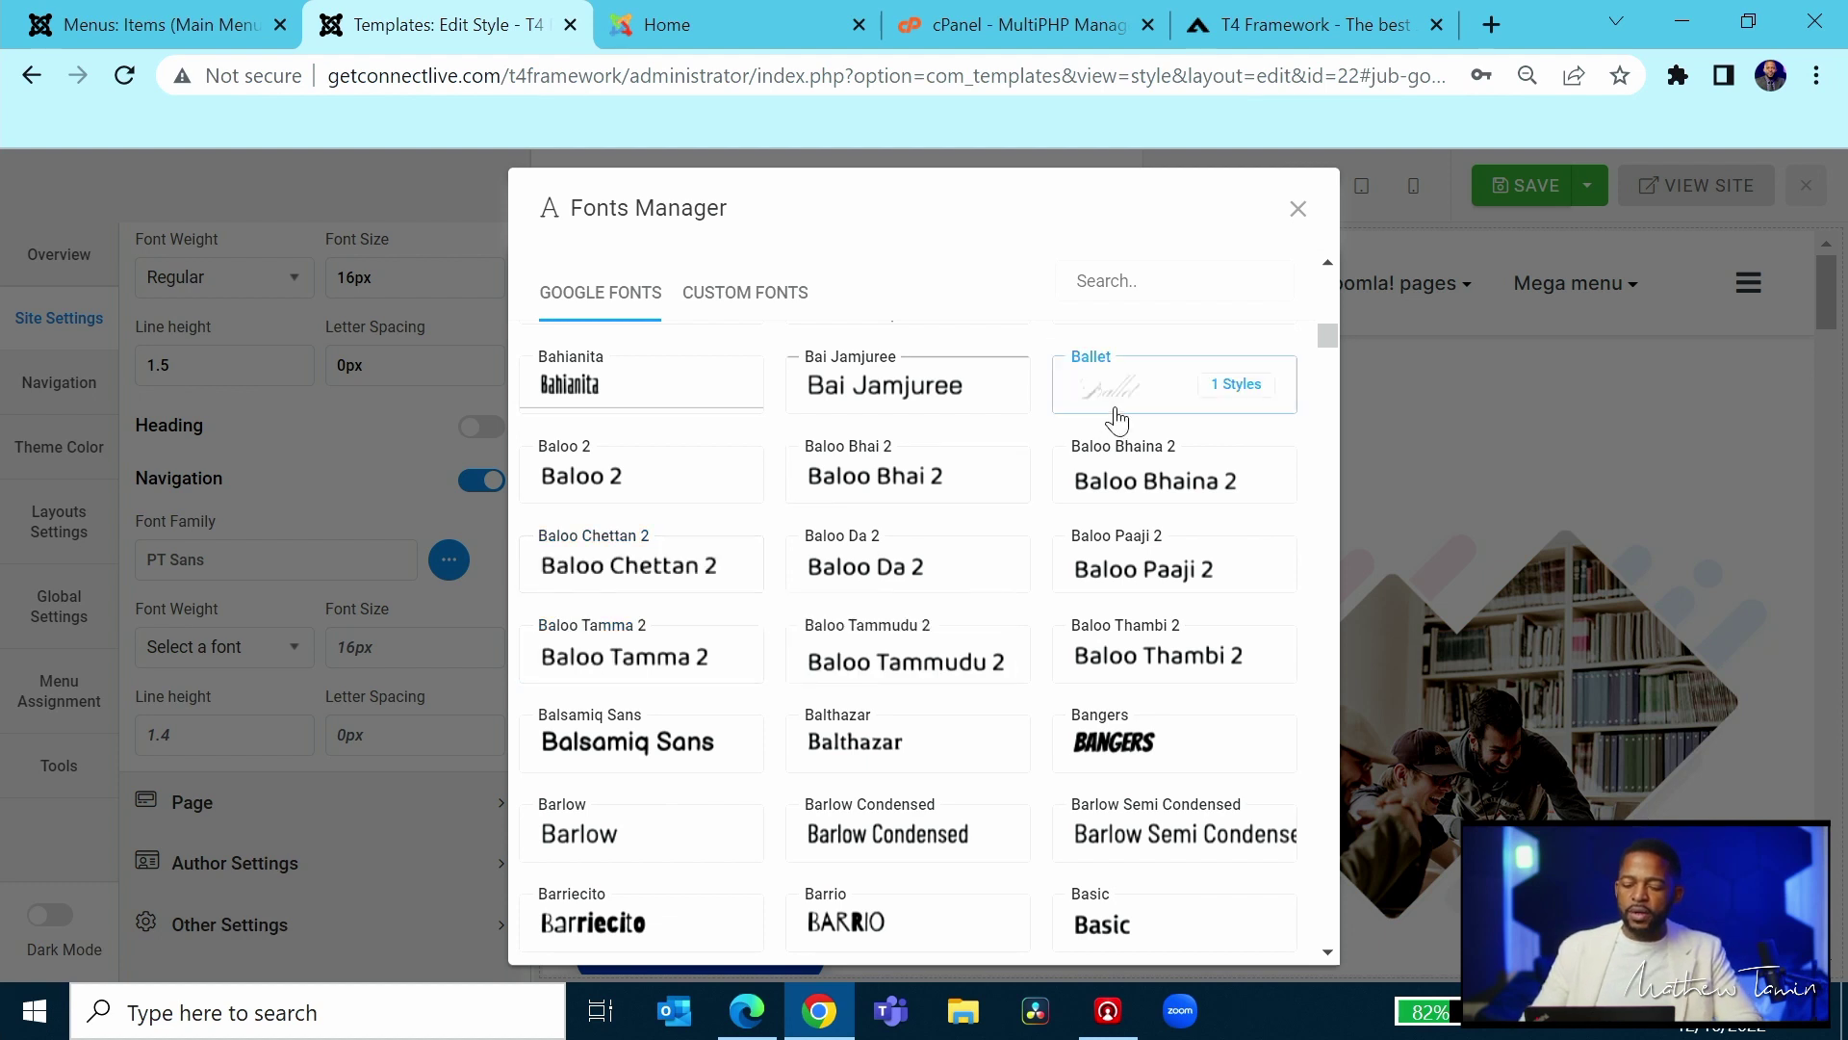
left_click(882, 494)
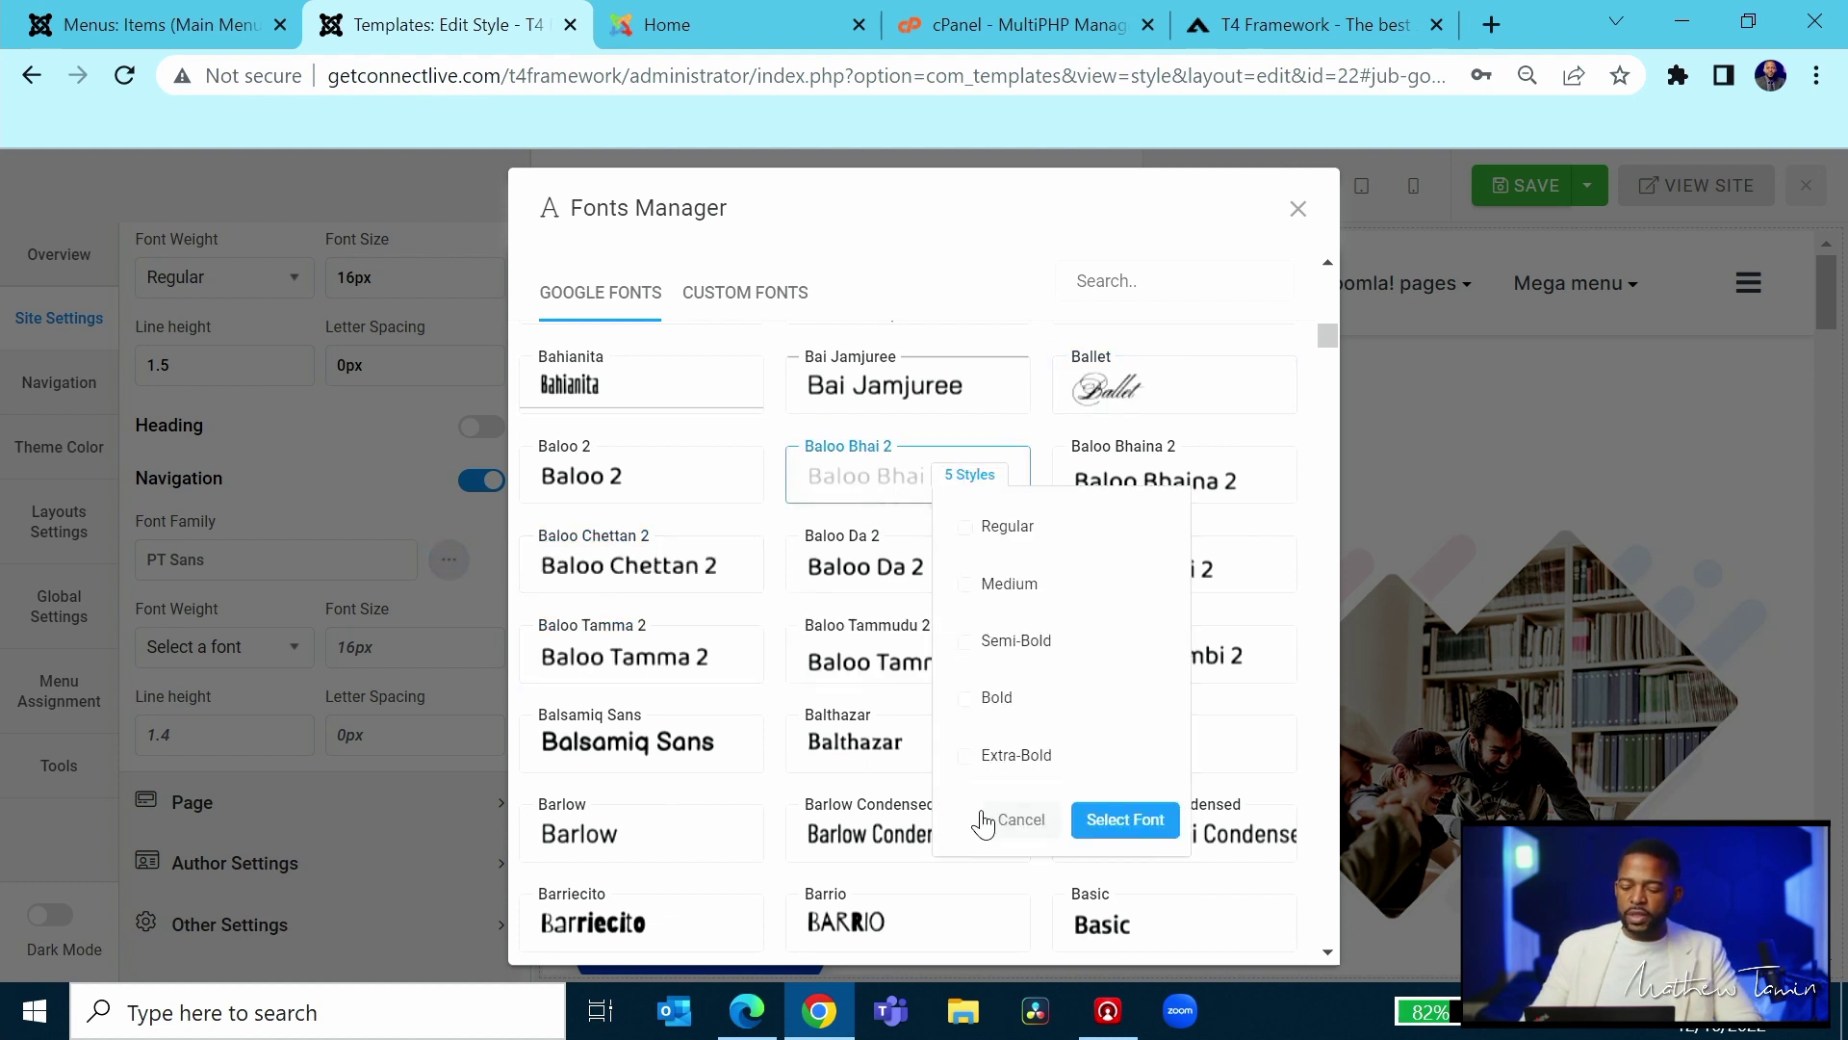
left_click(969, 709)
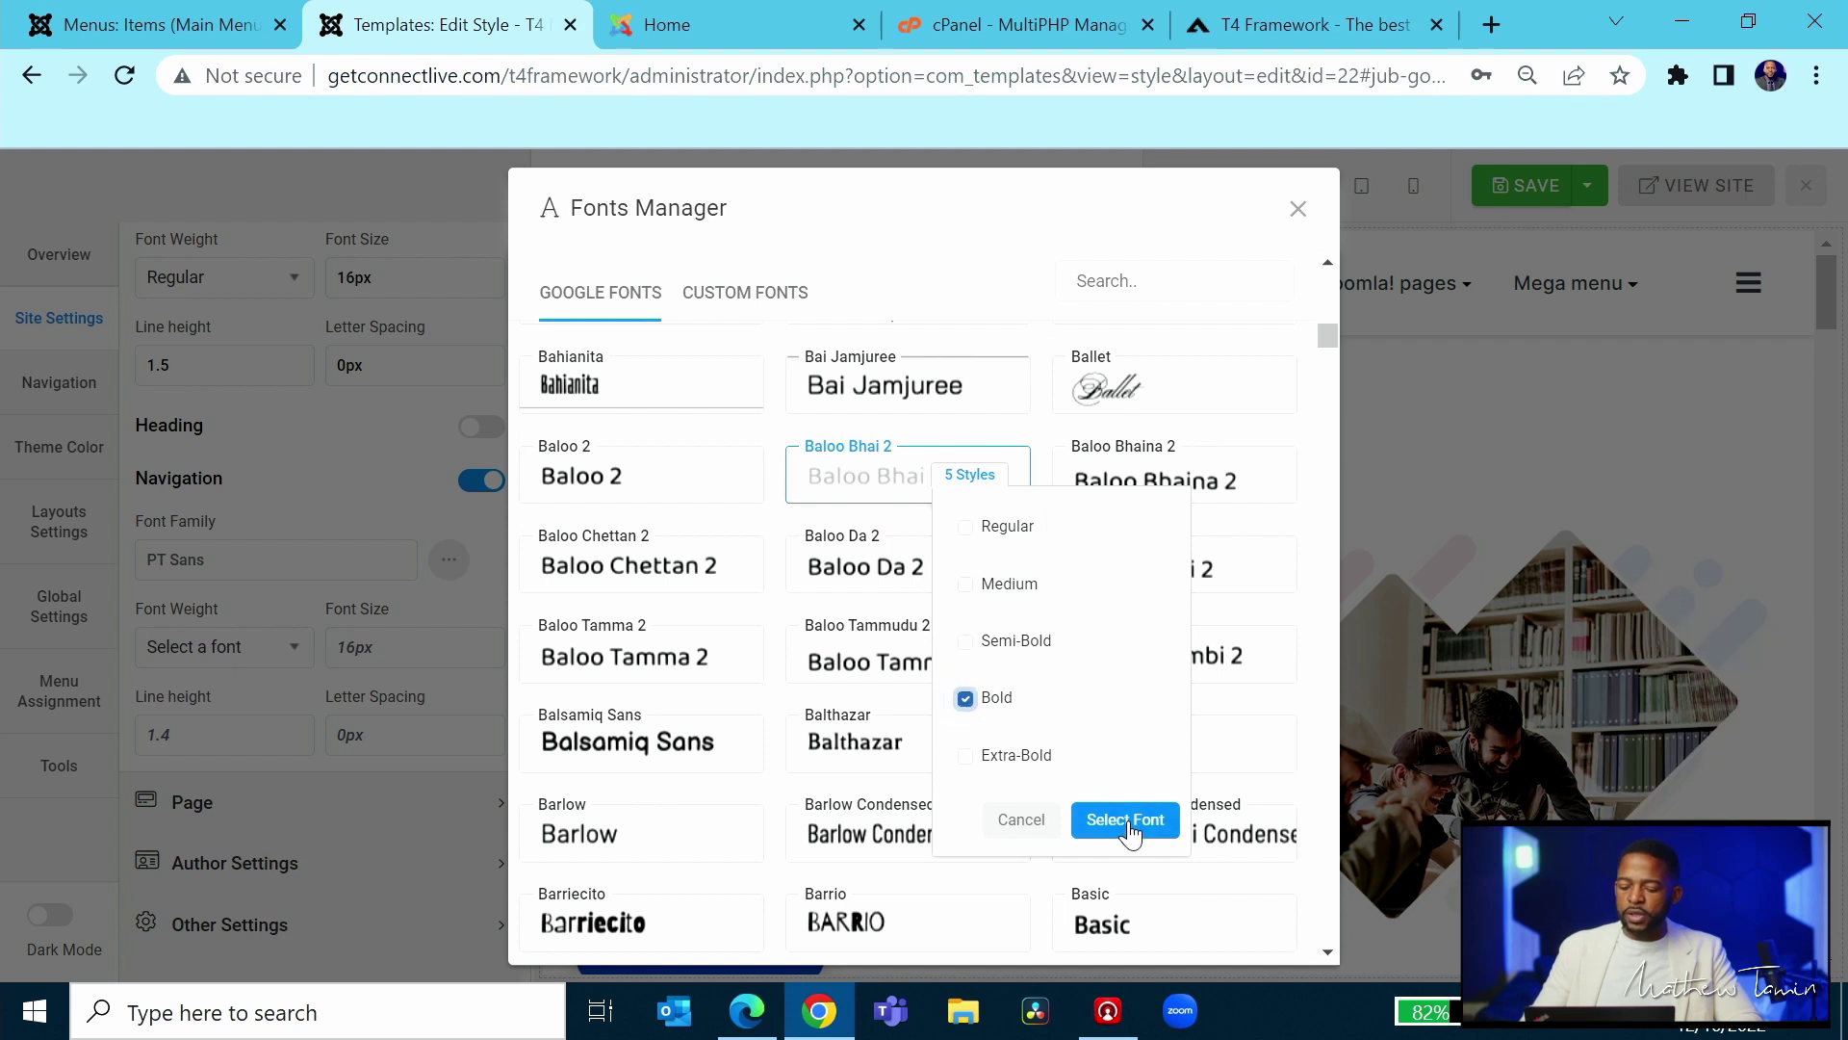
left_click(1125, 821)
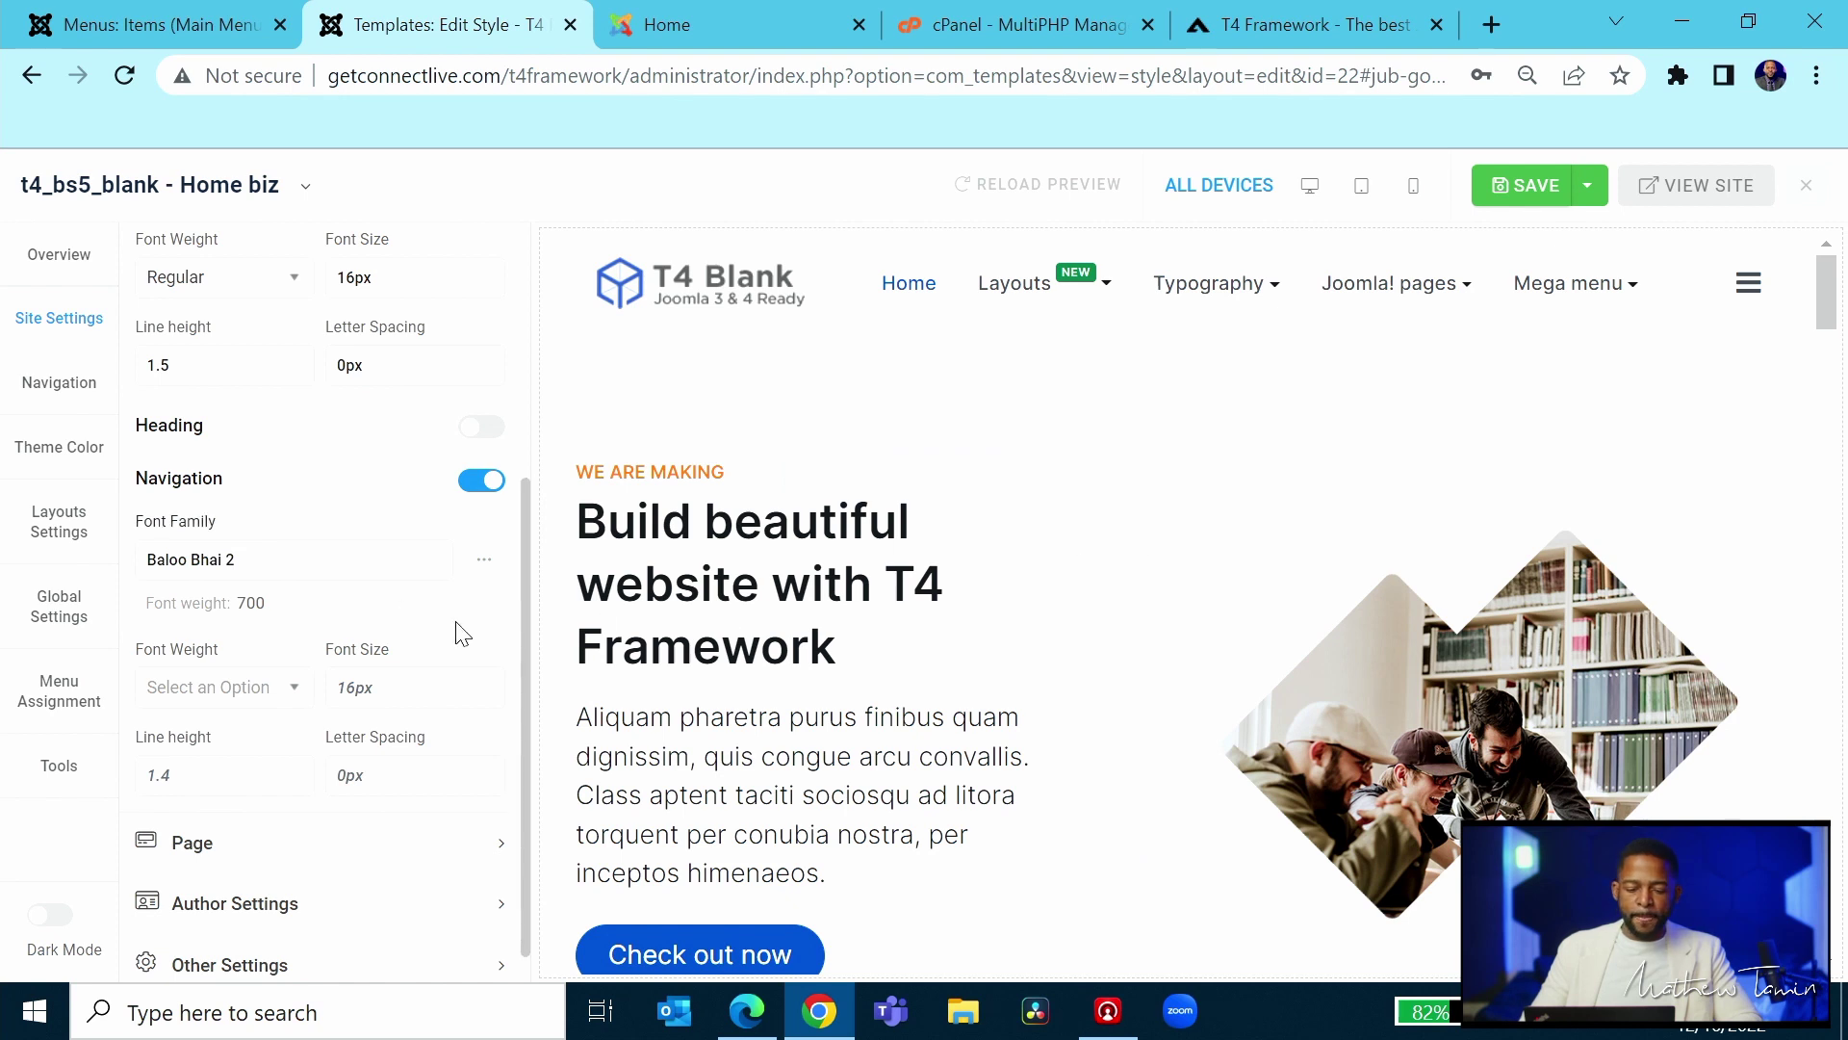
left_click(469, 489)
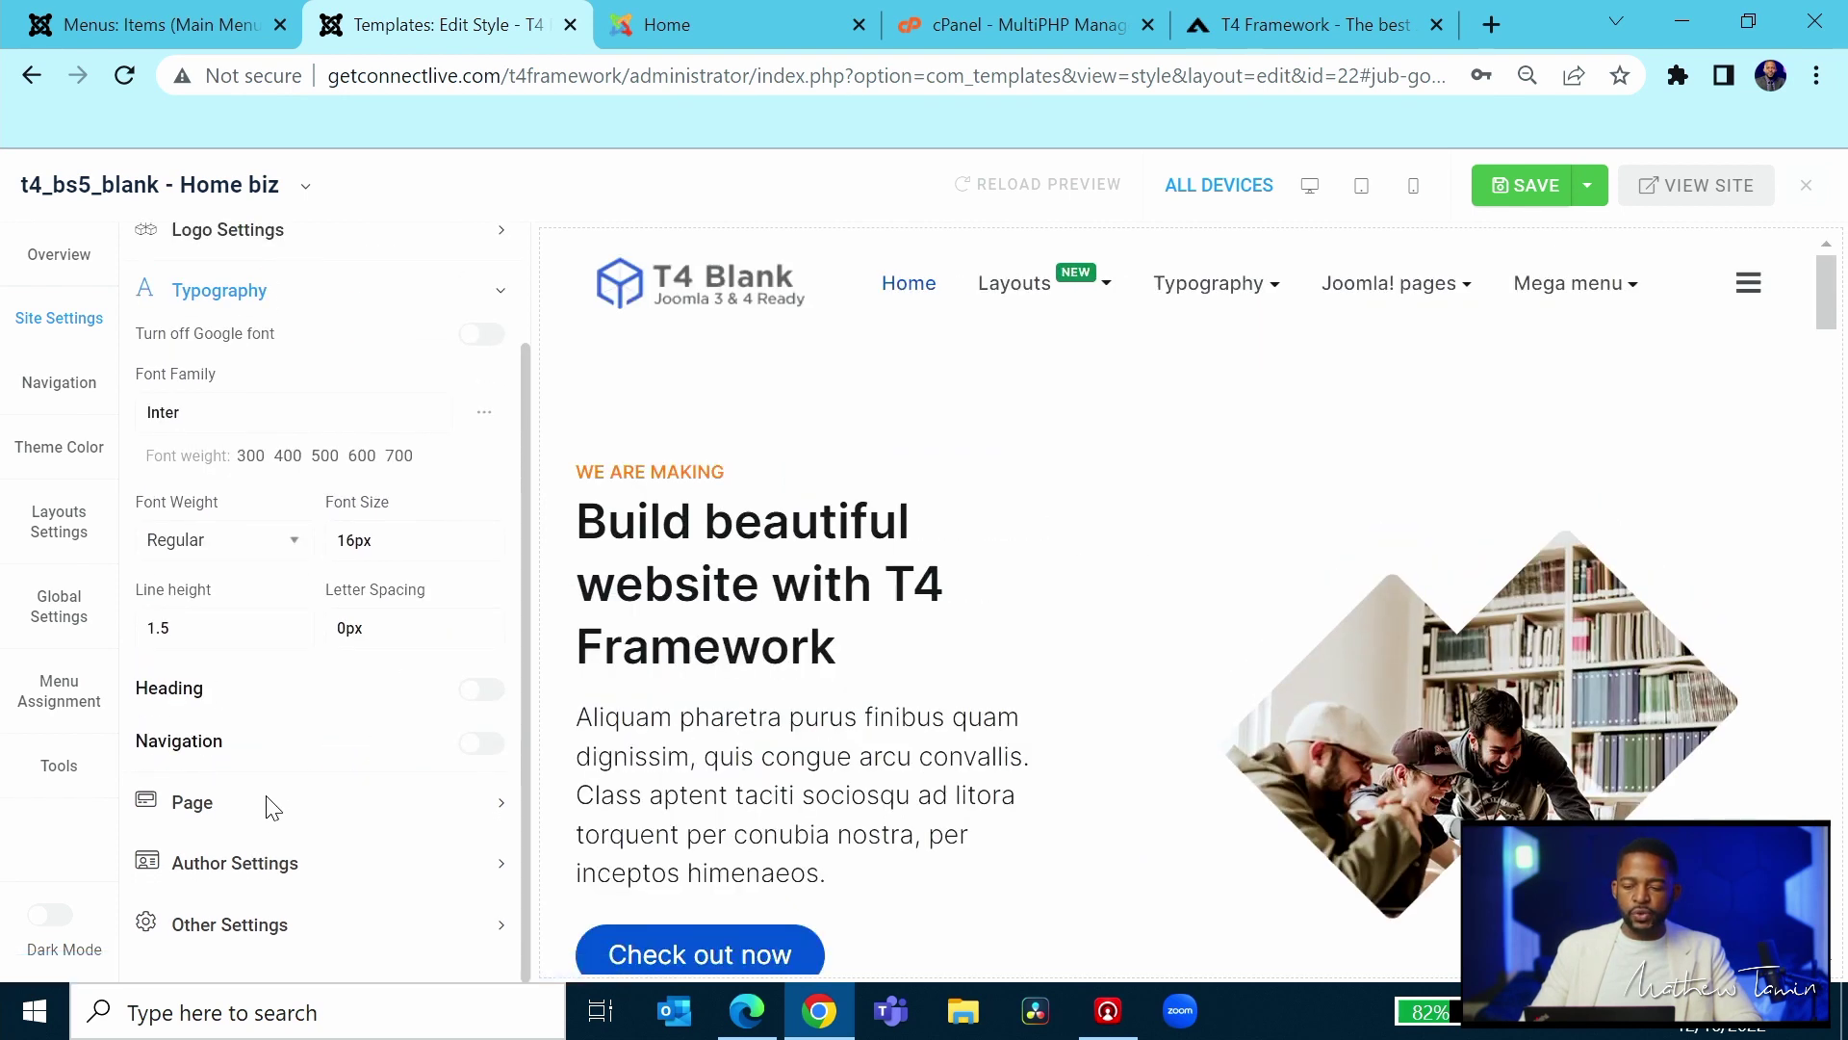
- Expand the Page section, check the Save options, and review Background Repeat choices, keeping Repeat
left_click(270, 803)
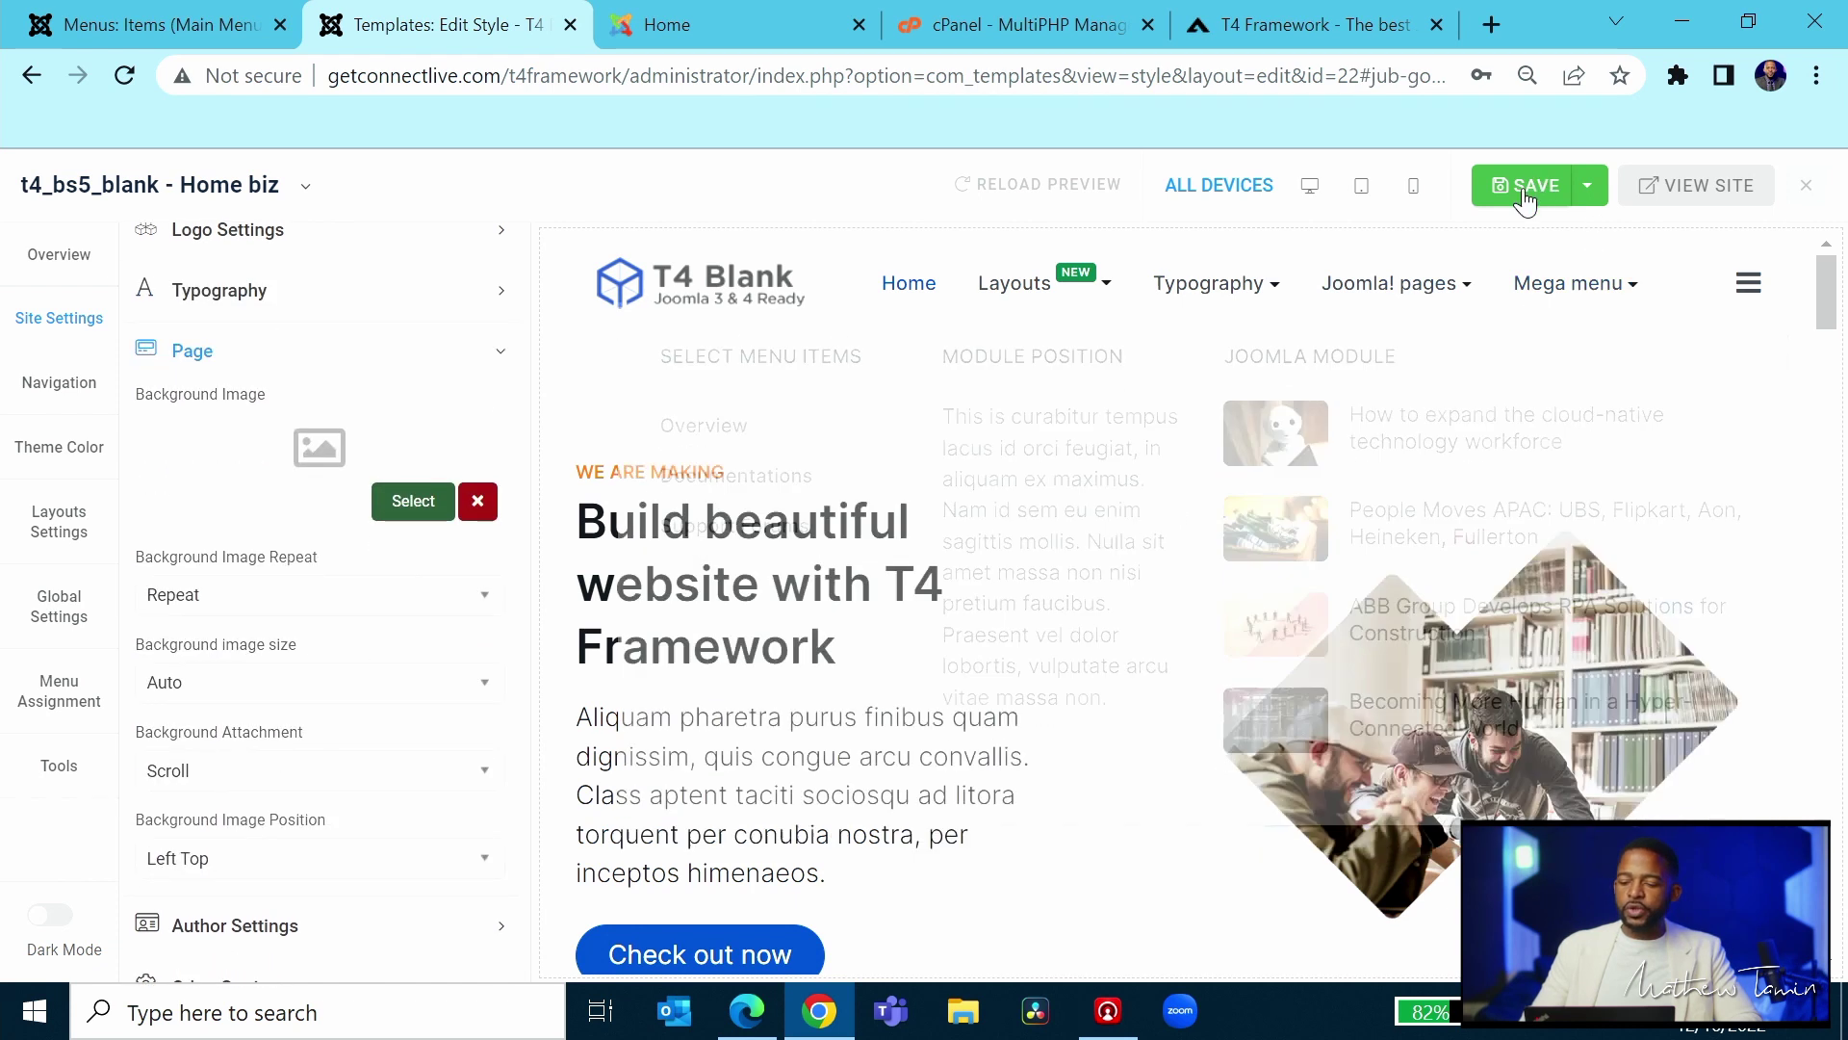
left_click(1589, 186)
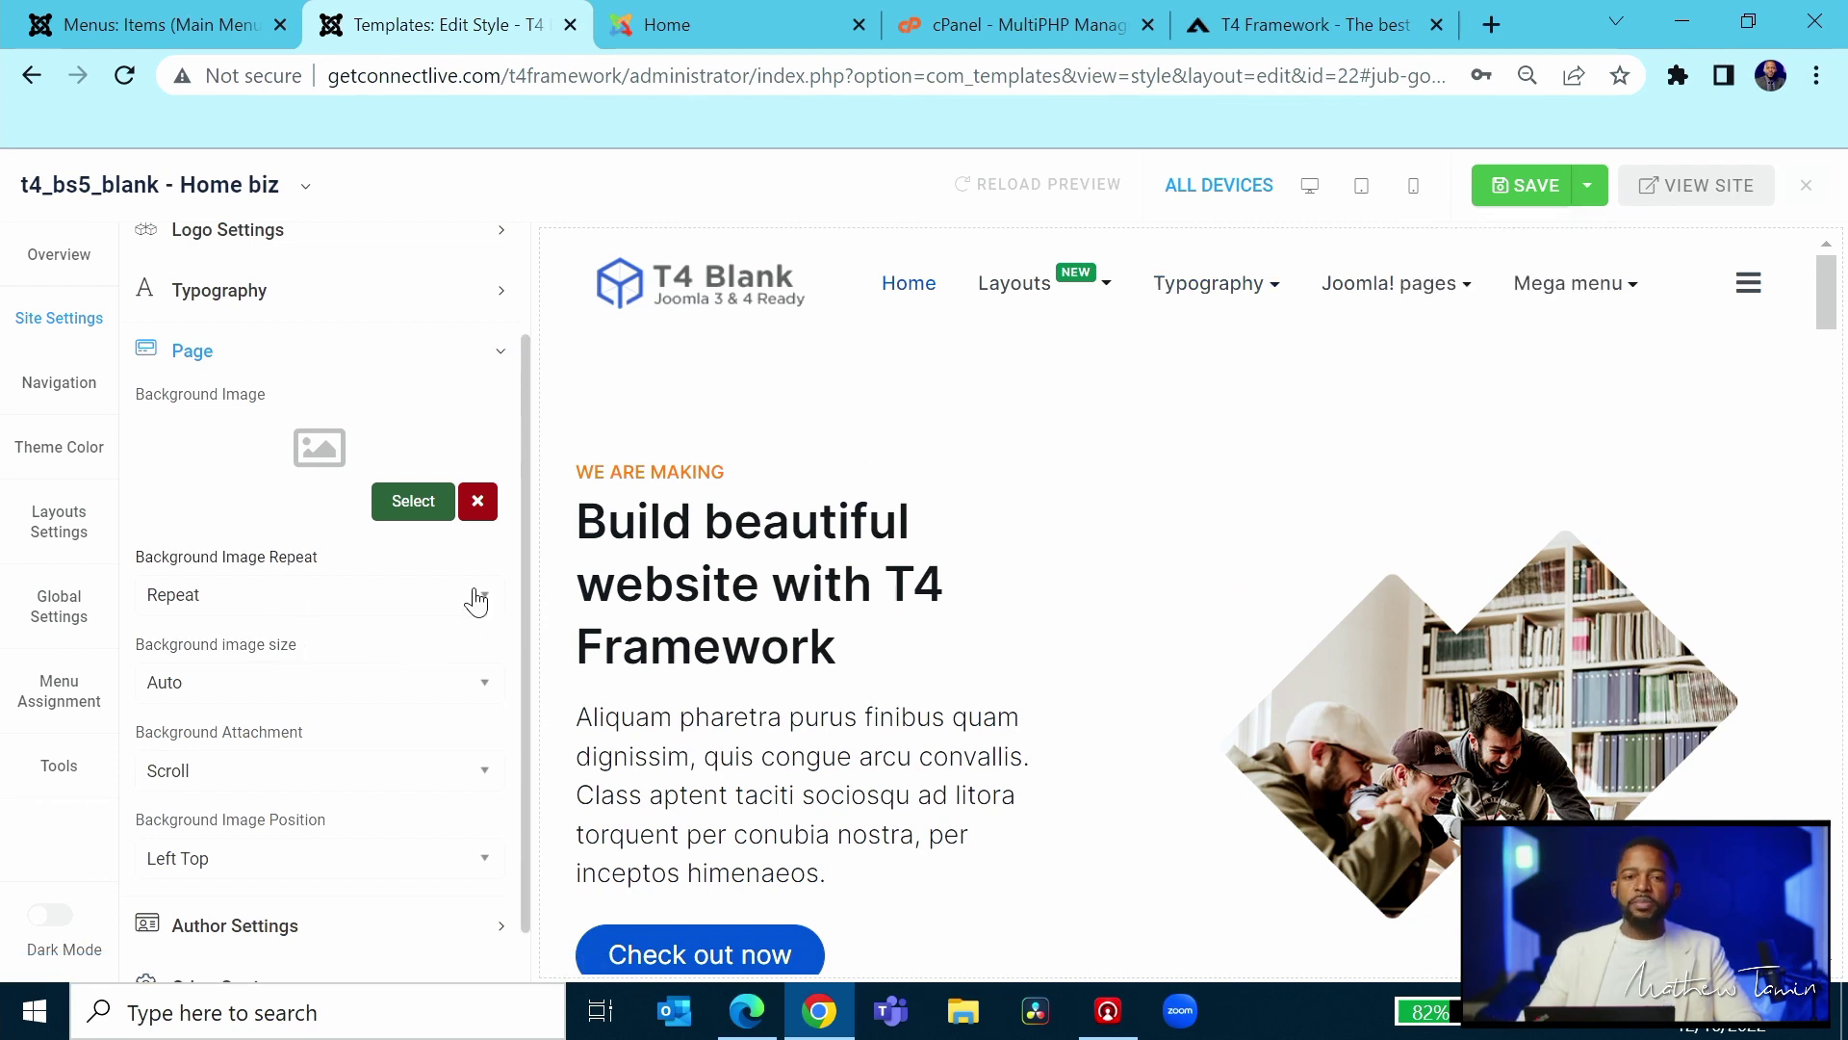
scroll(476, 601, "down", 1)
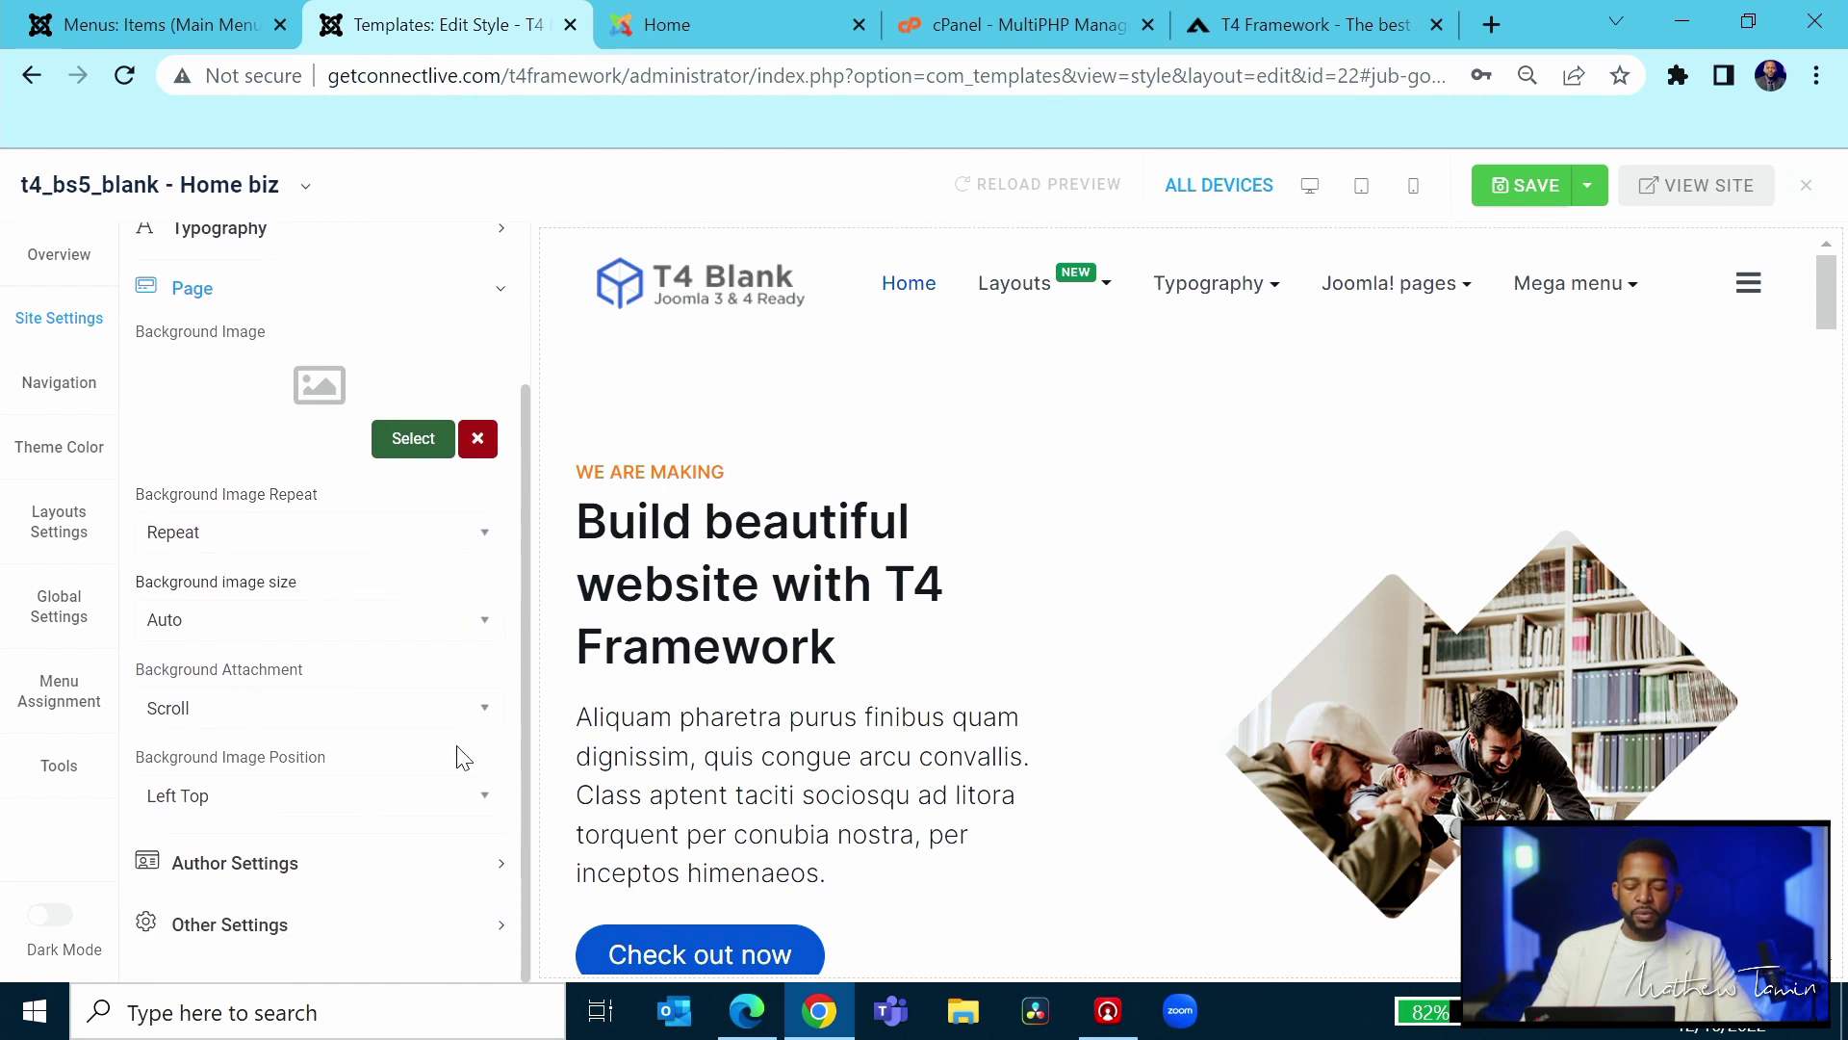
left_click(486, 535)
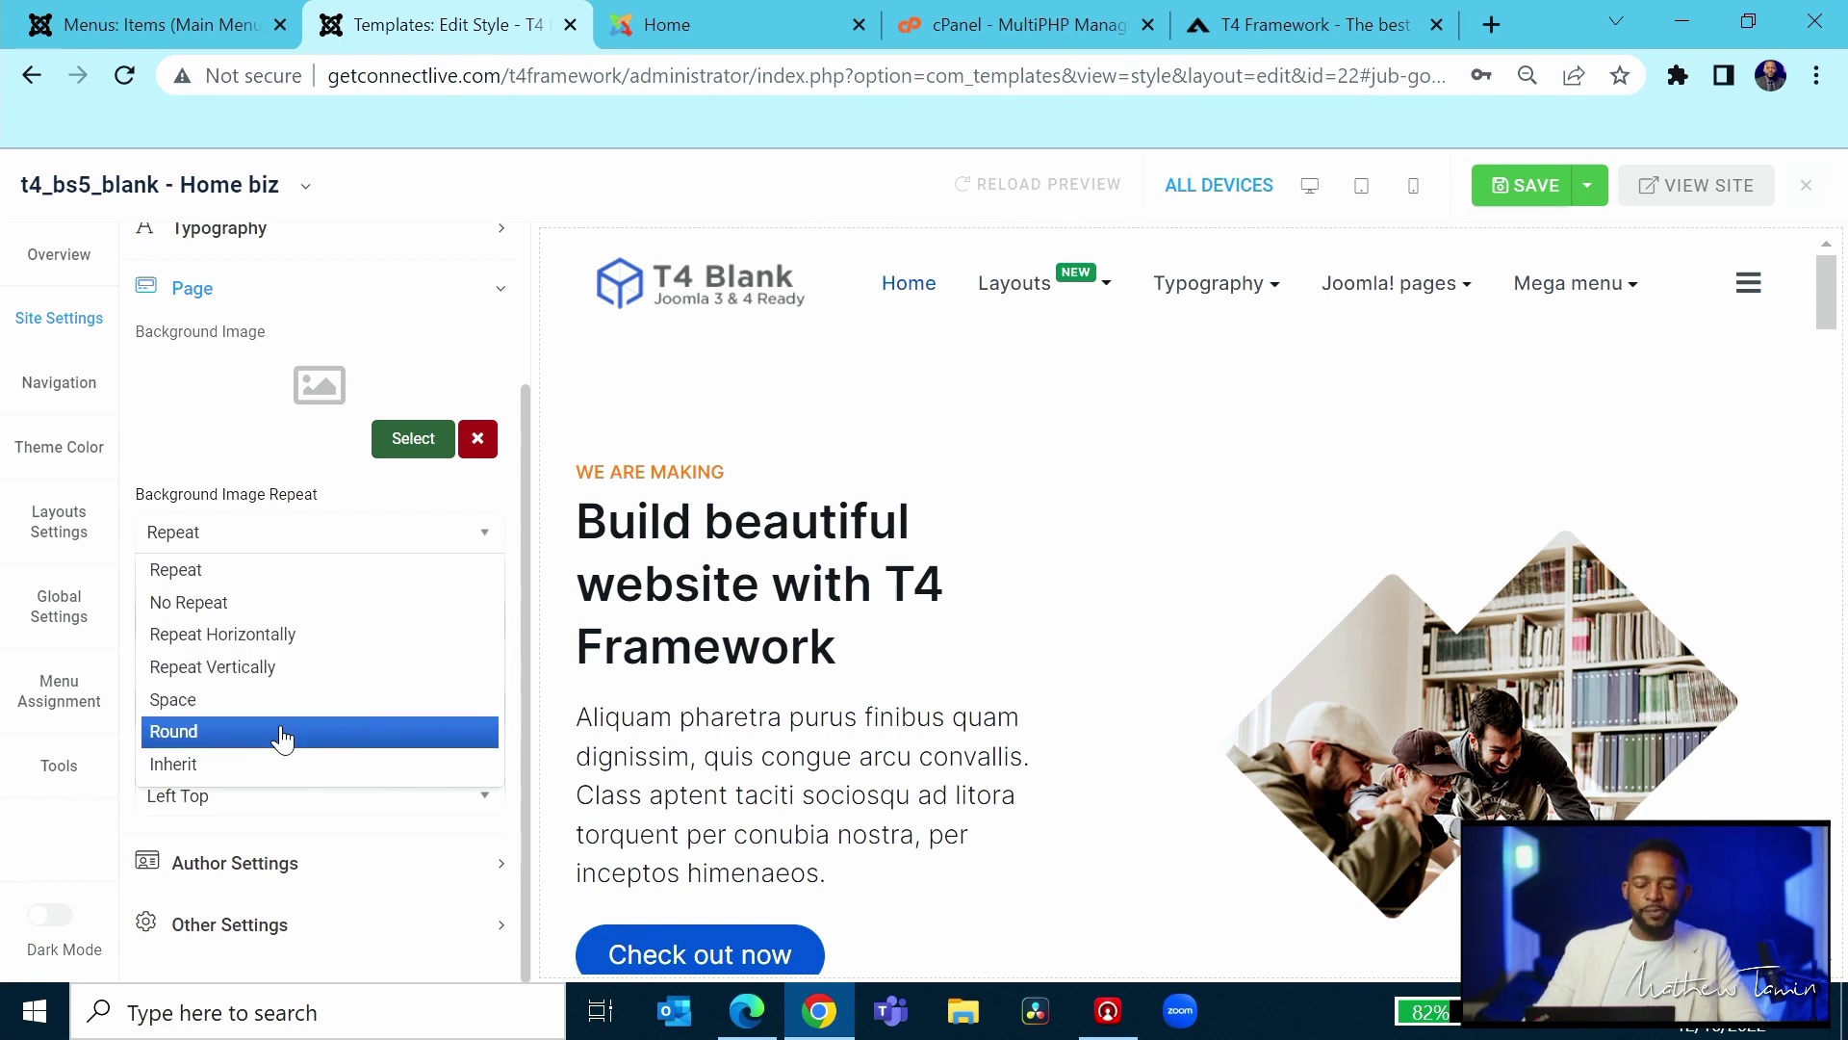
left_click(482, 537)
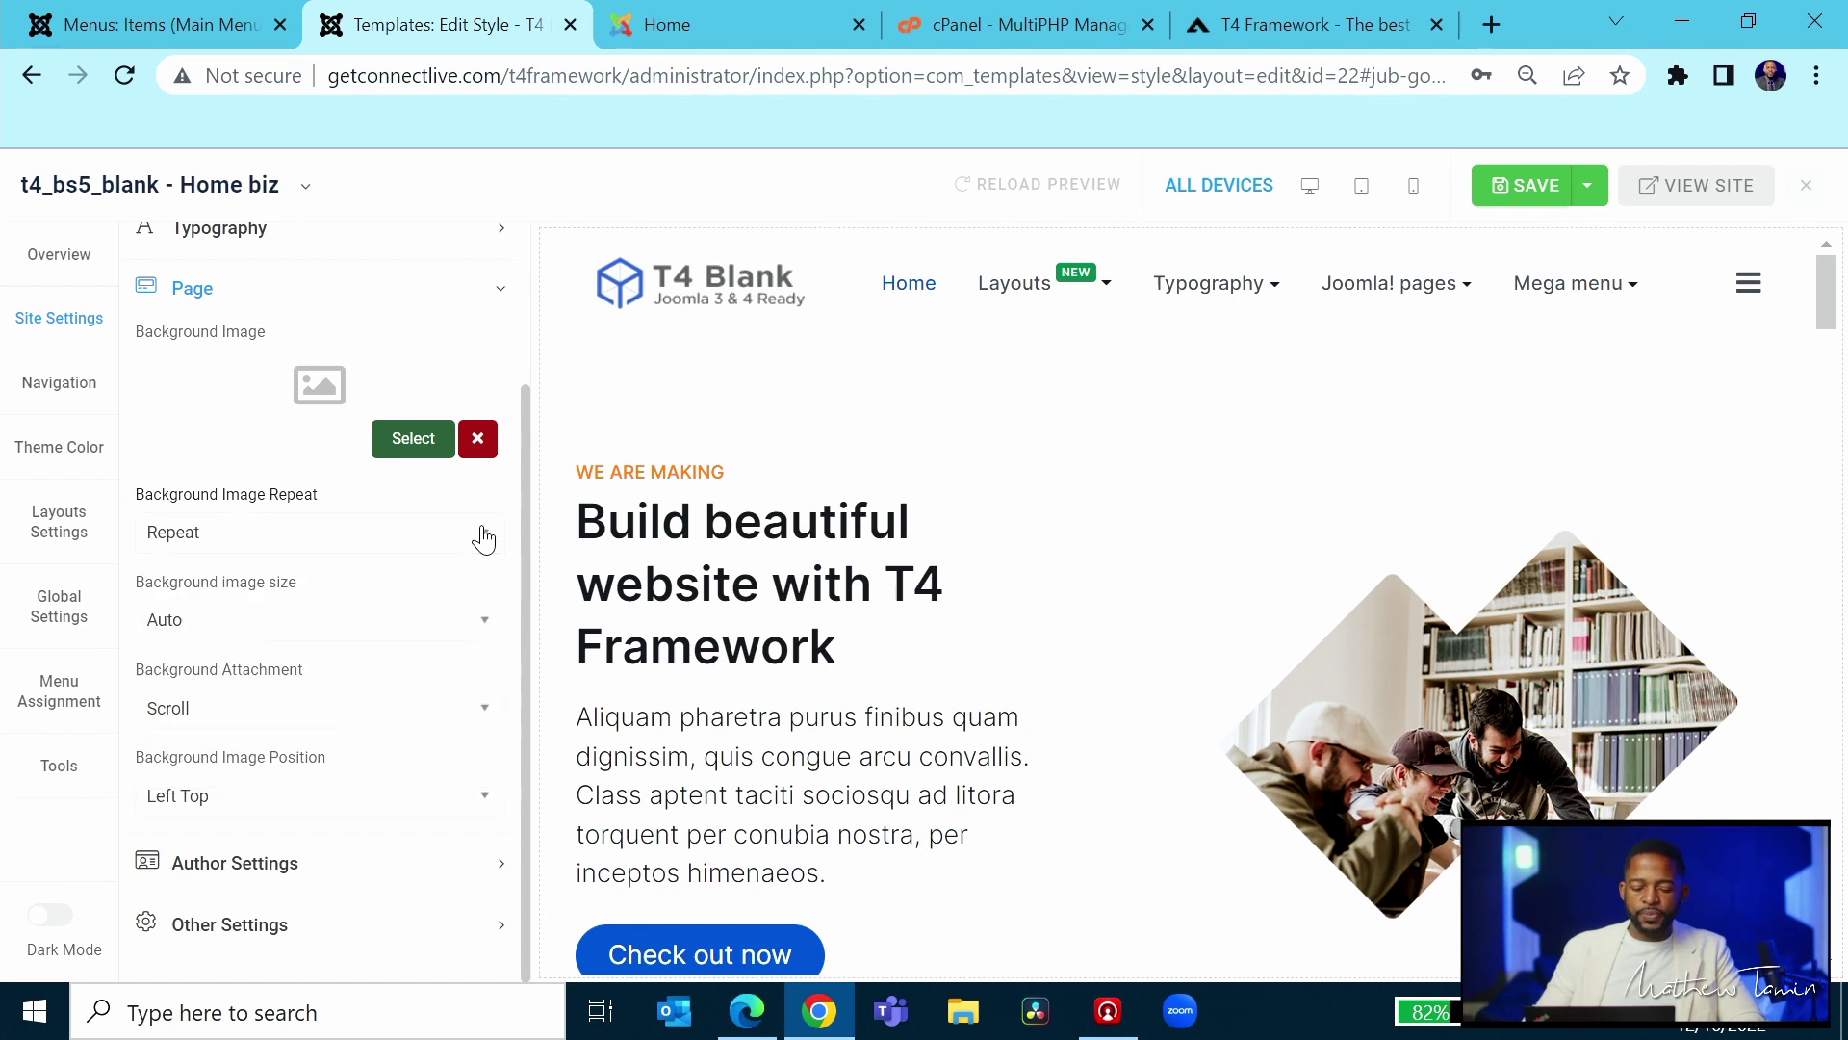
scroll(293, 484, "up", 2)
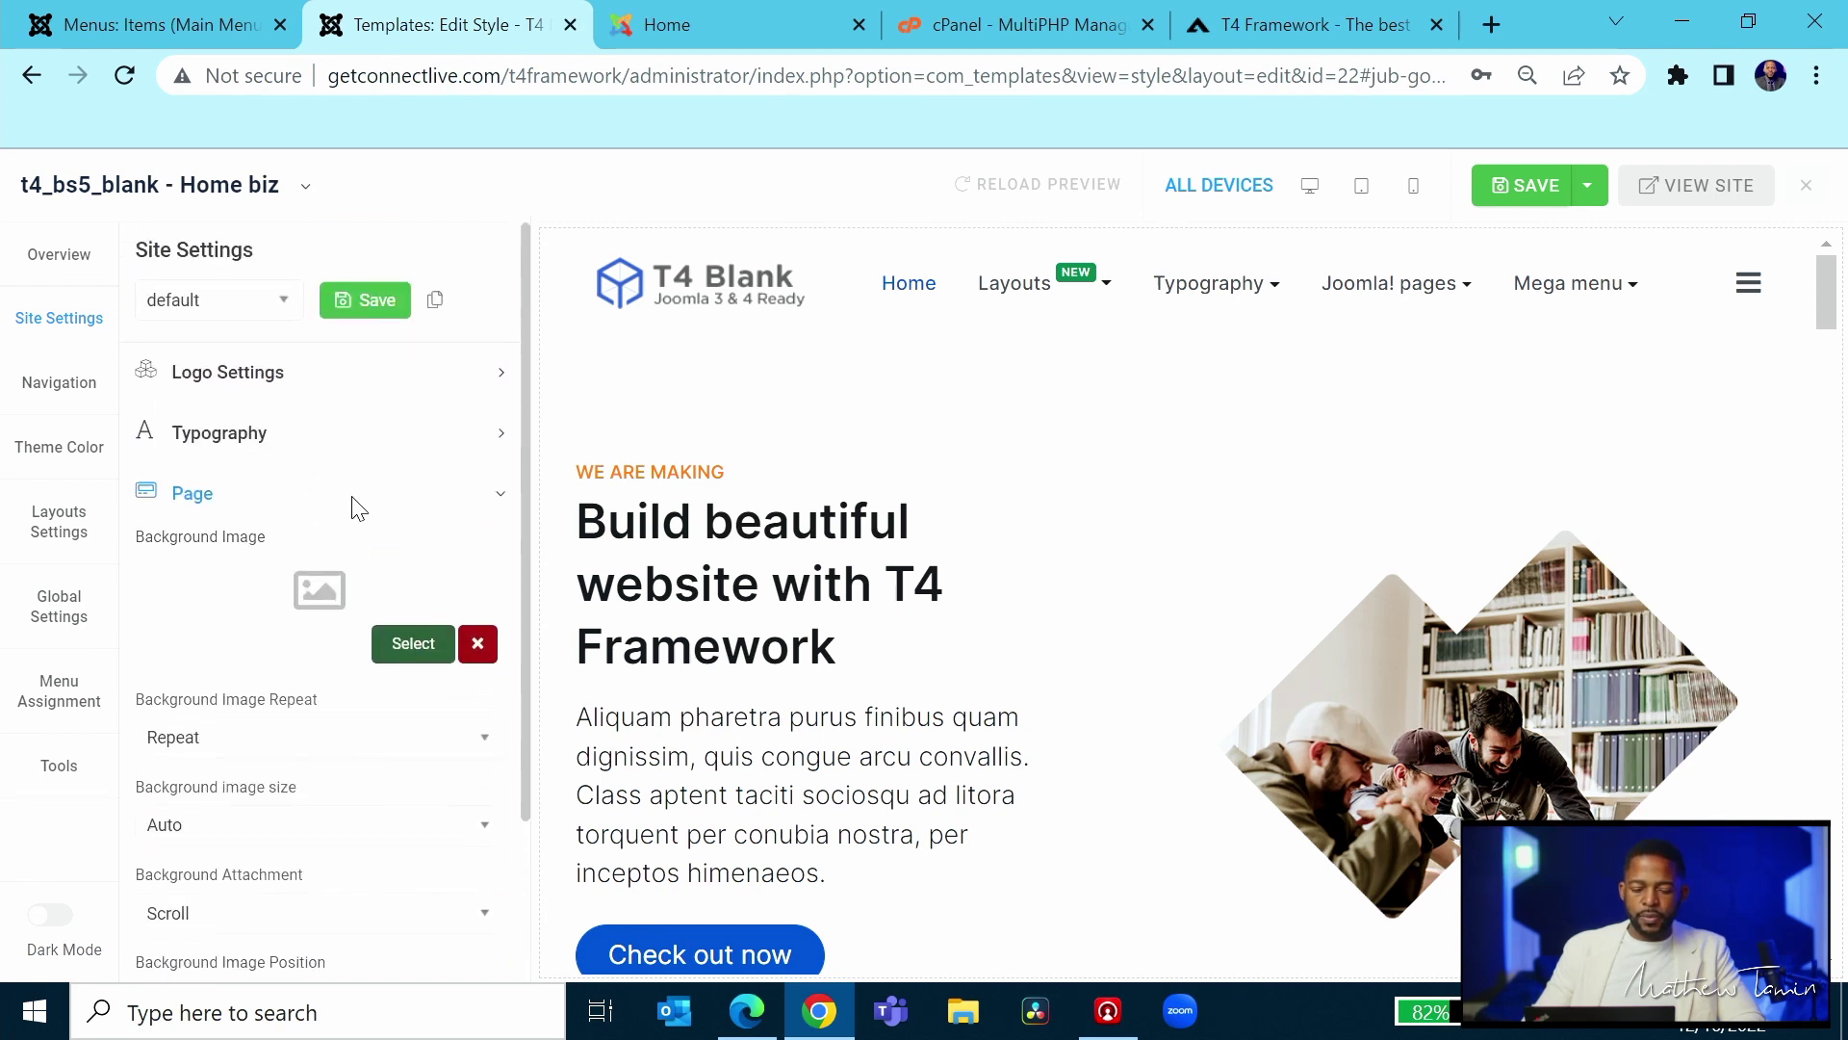
- Set joomla_black.png from the media library as the tiled page background image
left_click(424, 655)
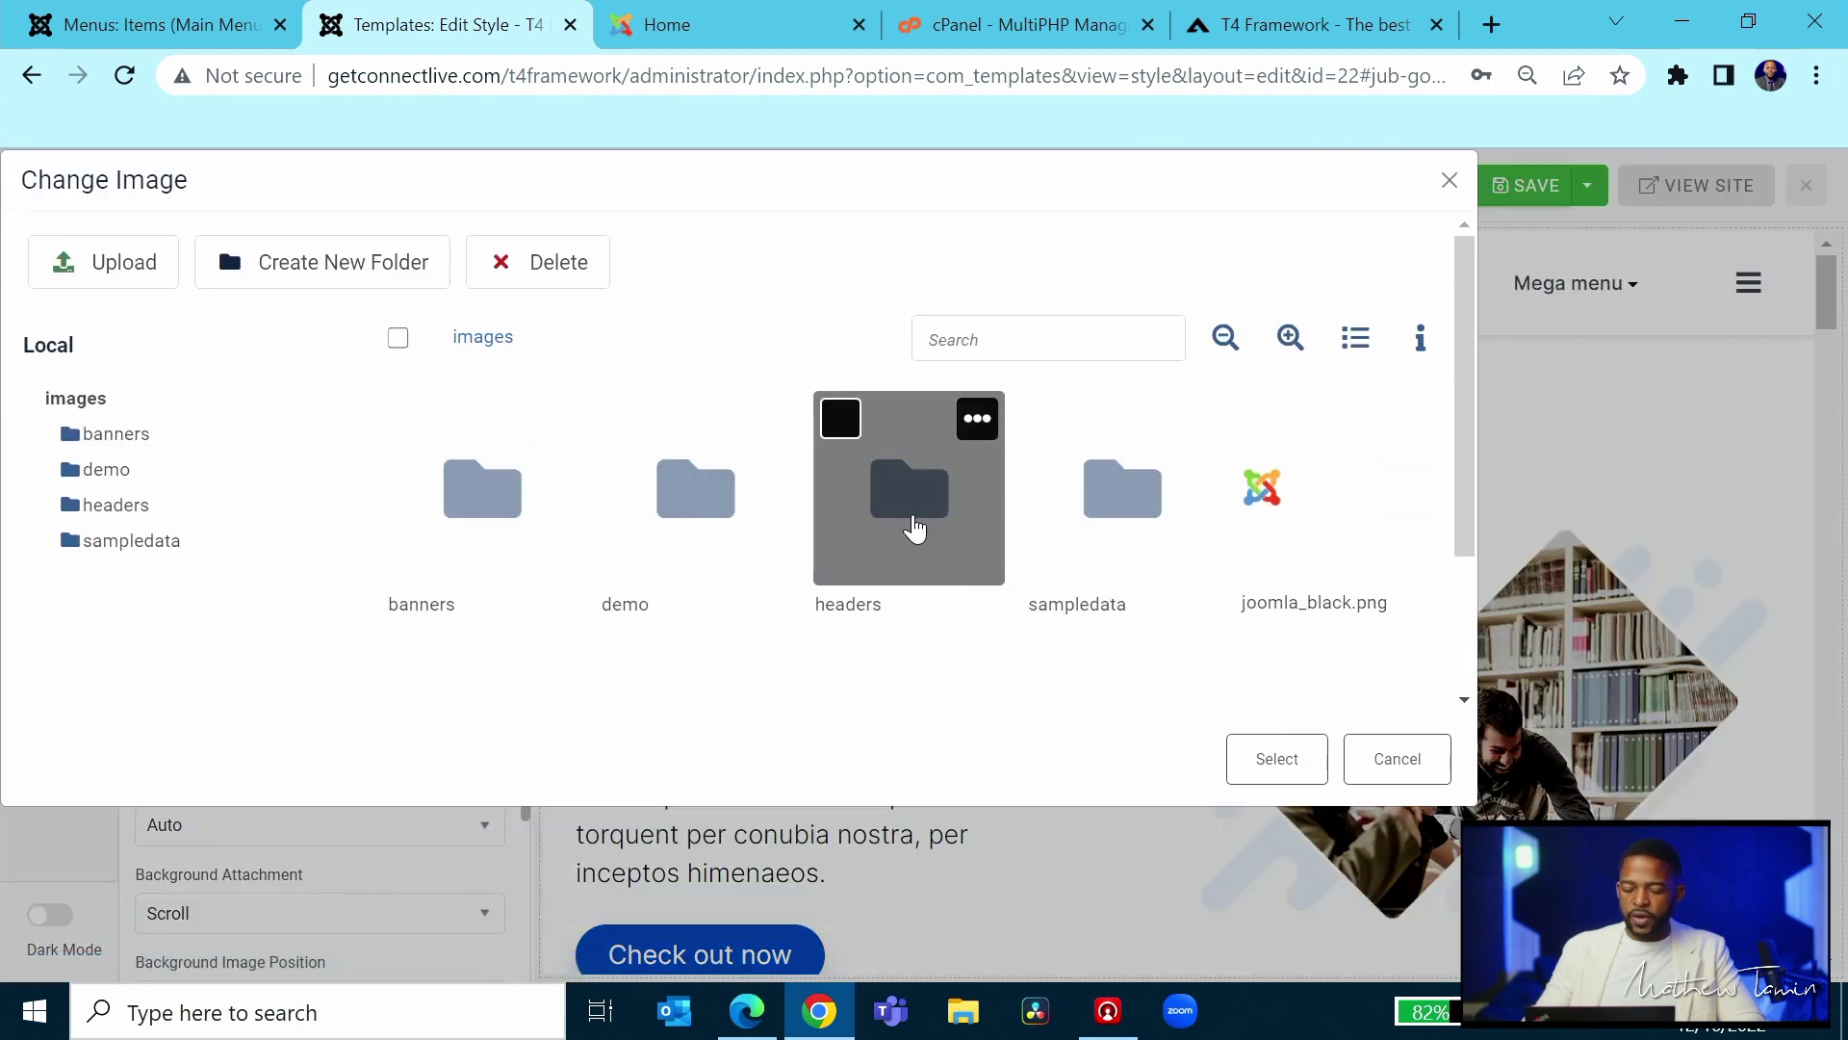
left_click(1306, 508)
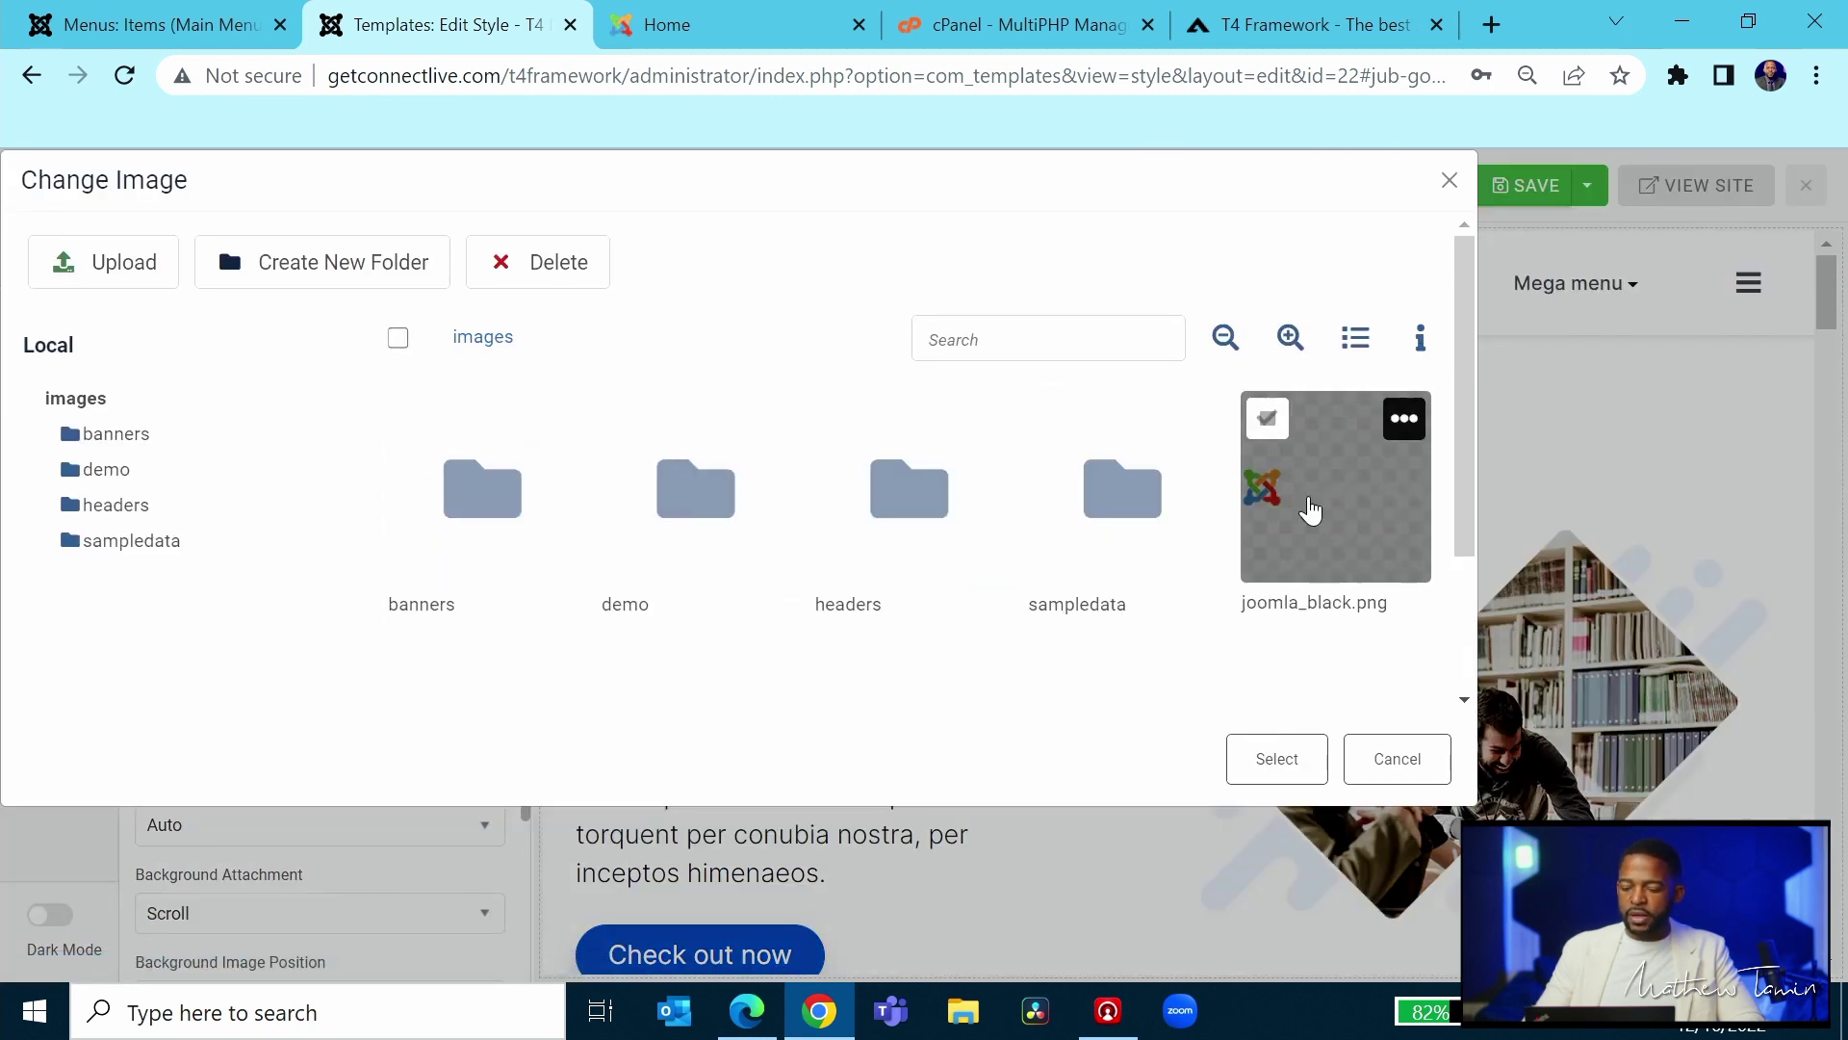
left_click(1281, 757)
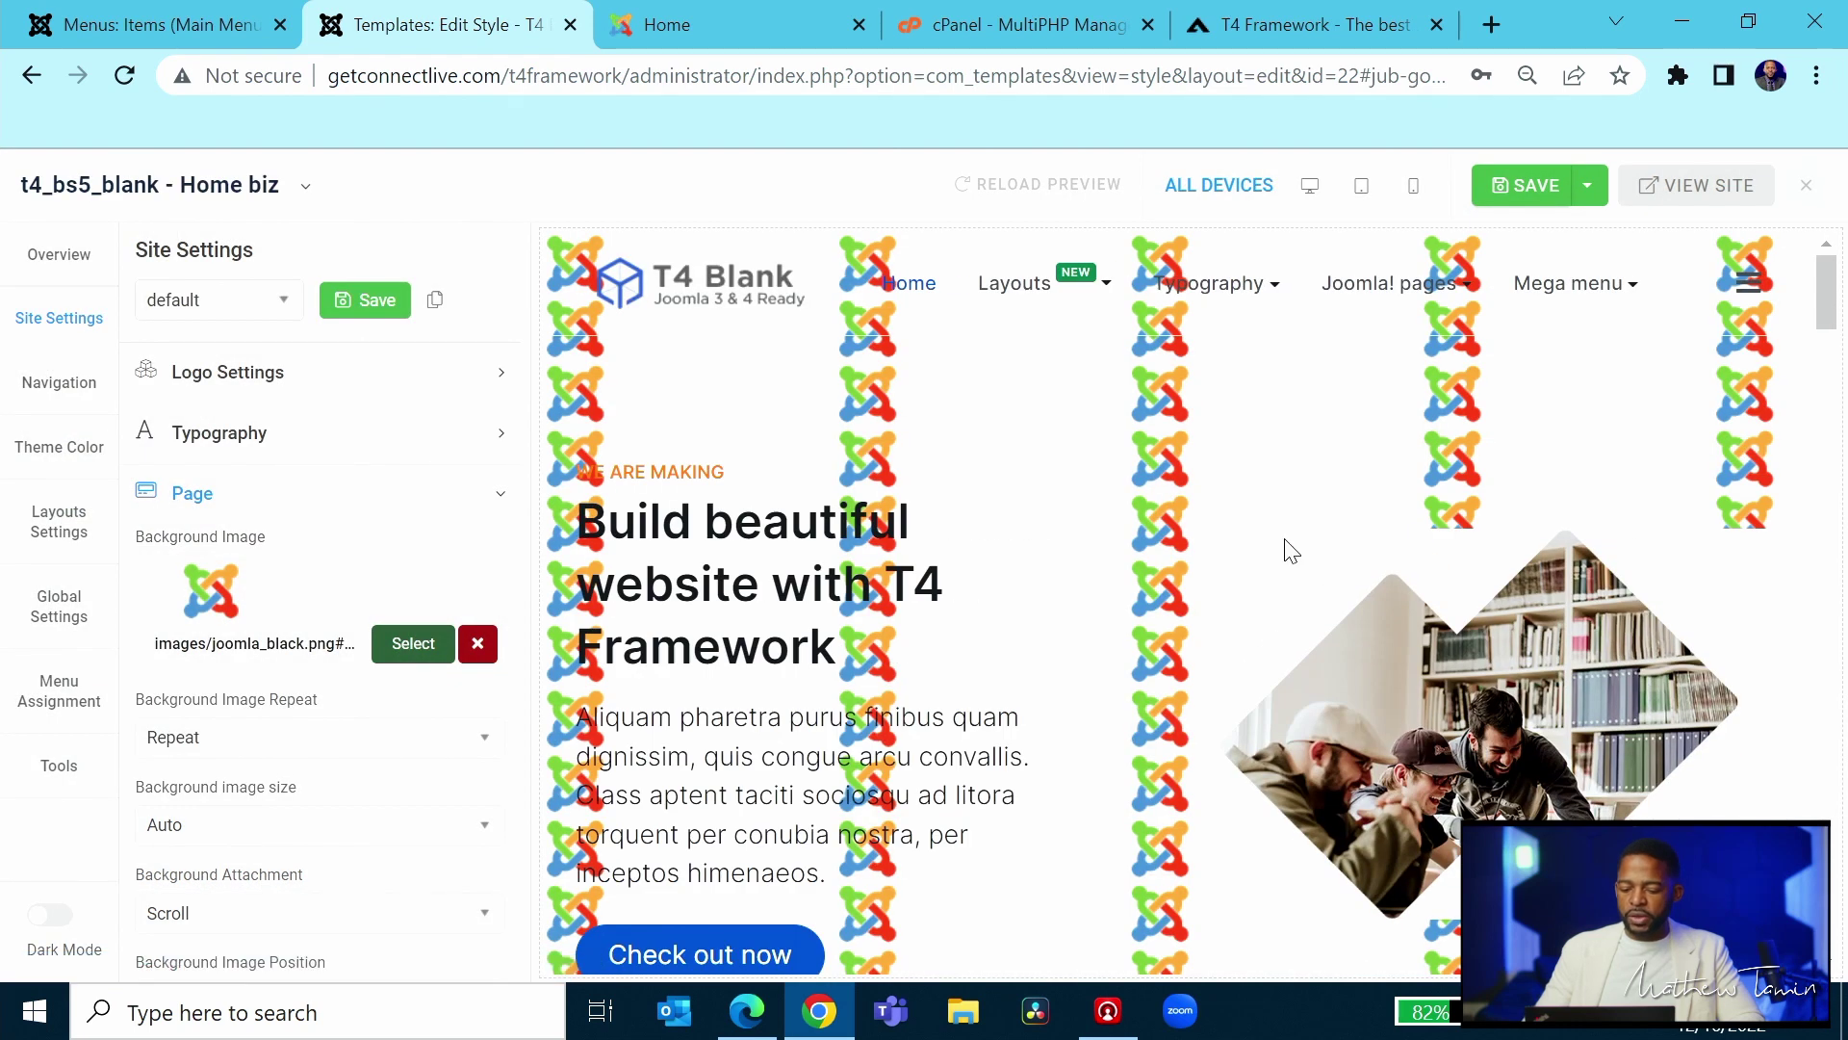
scroll(1106, 610, "down", 6)
scroll(943, 603, "up", 6)
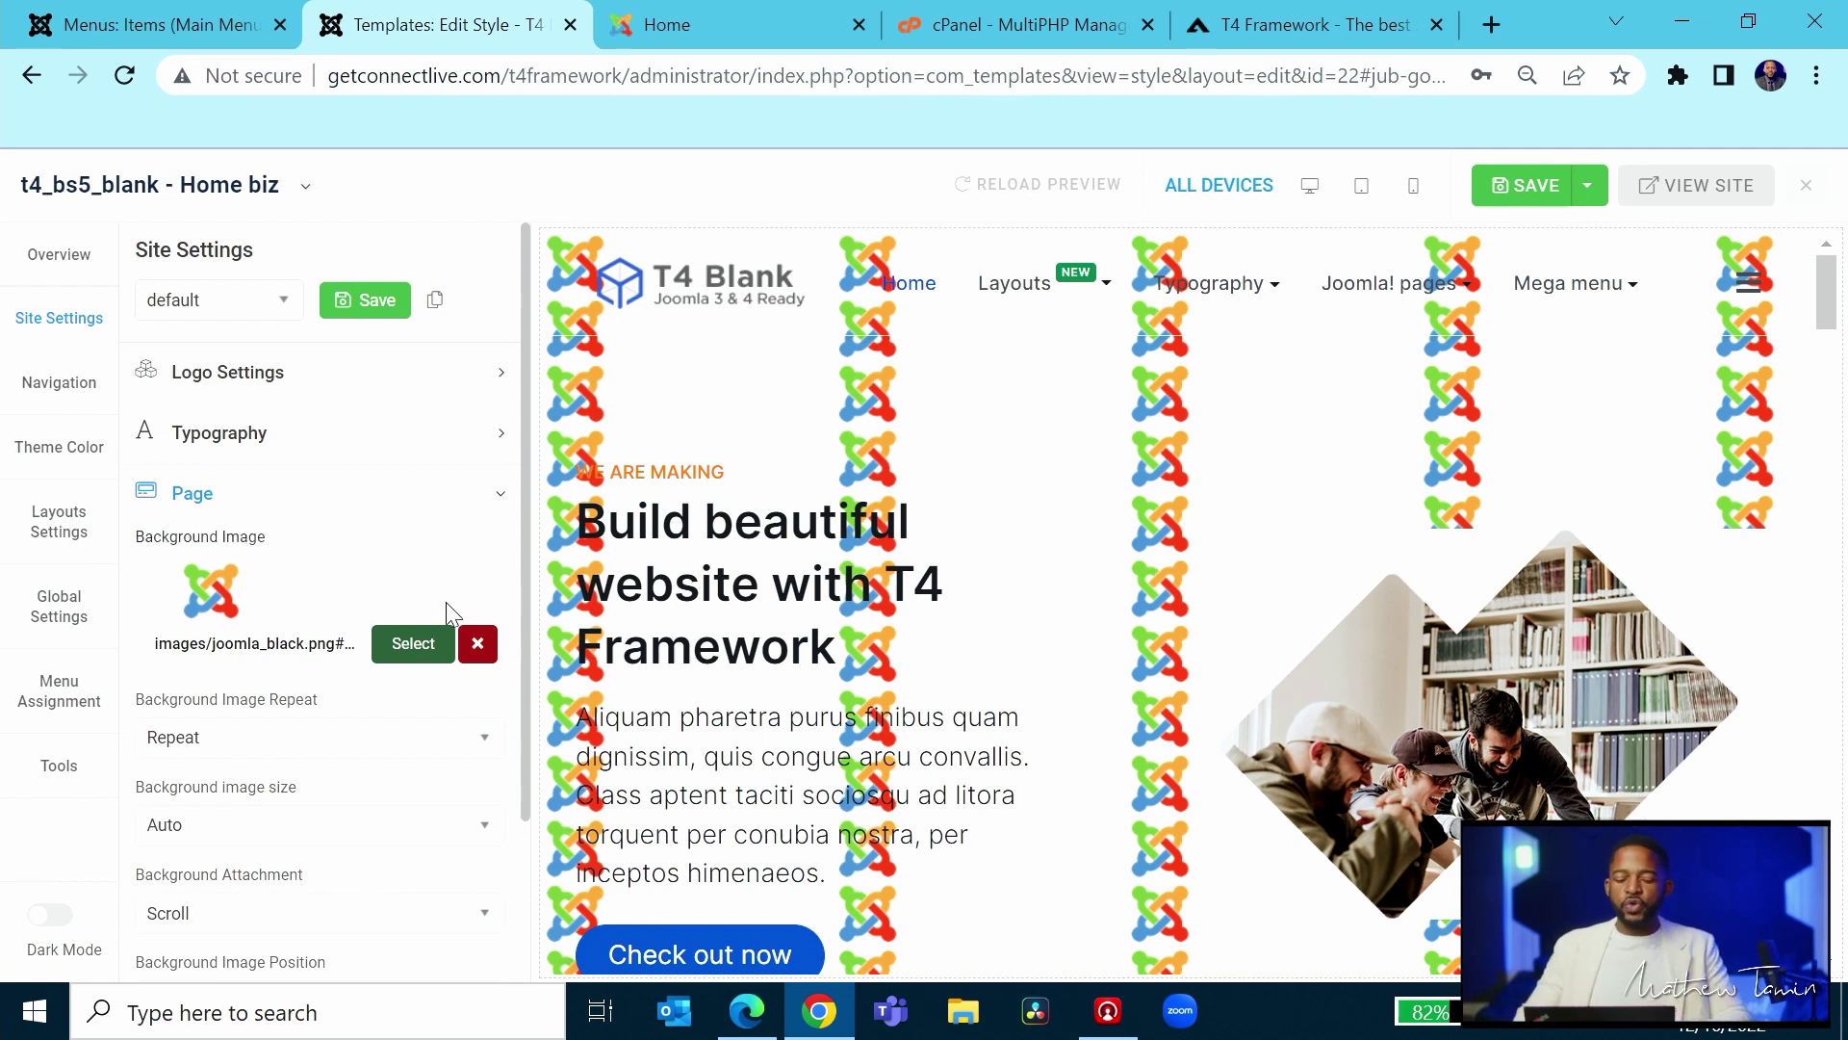
left_click(484, 739)
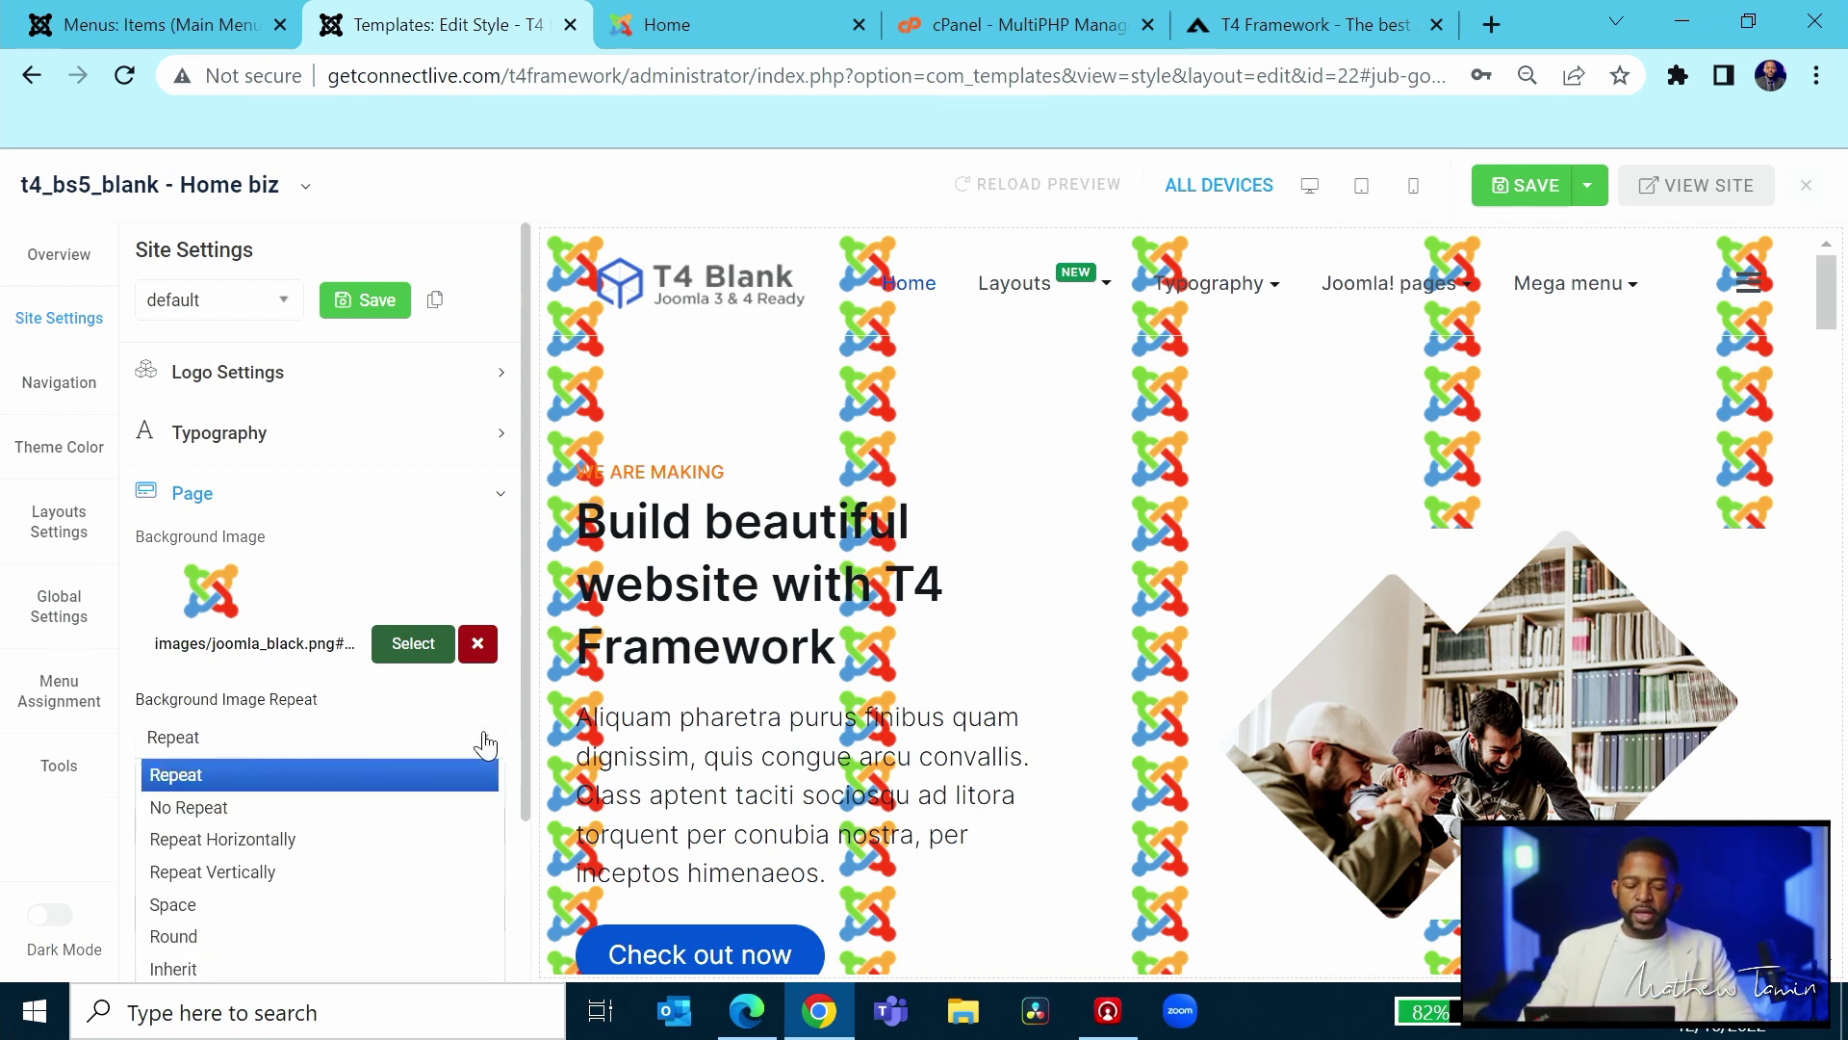
- Switch background repeat to Repeat Horizontally, then Repeat Vertically, then Space
left_click(222, 838)
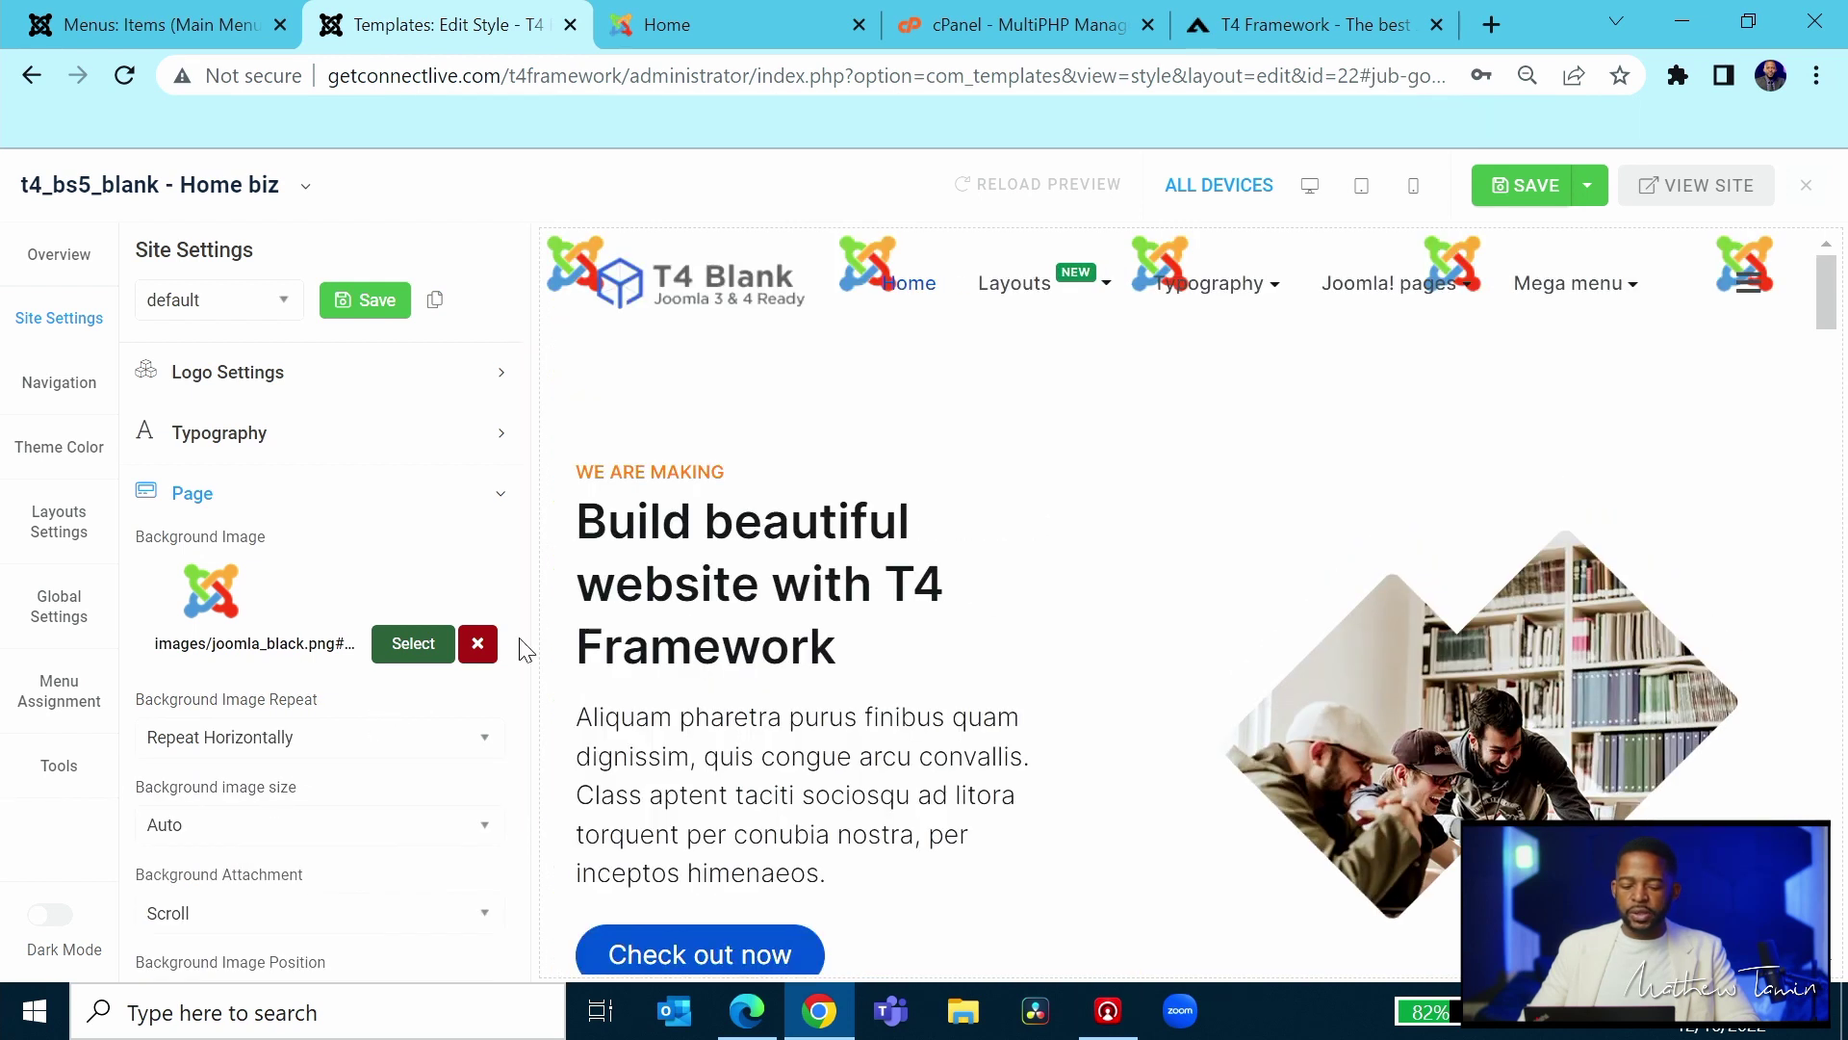
scroll(796, 718, "down", 15)
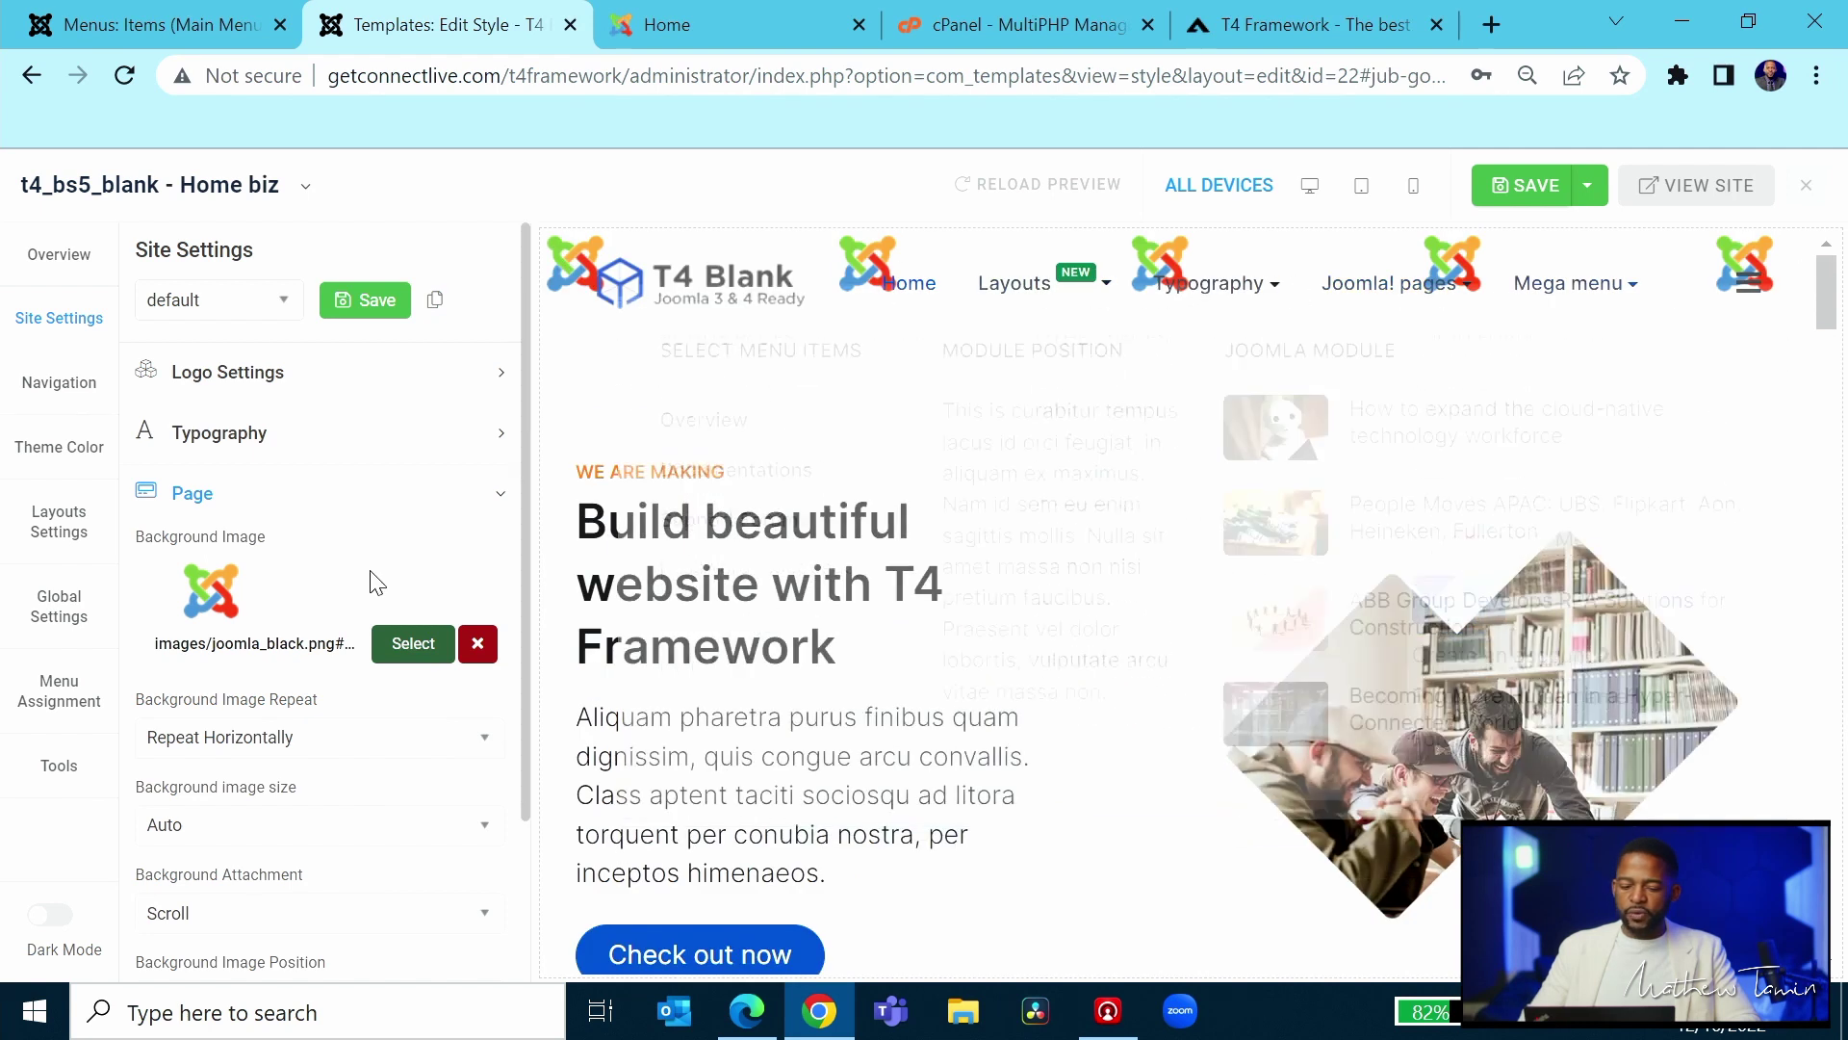
left_click(337, 737)
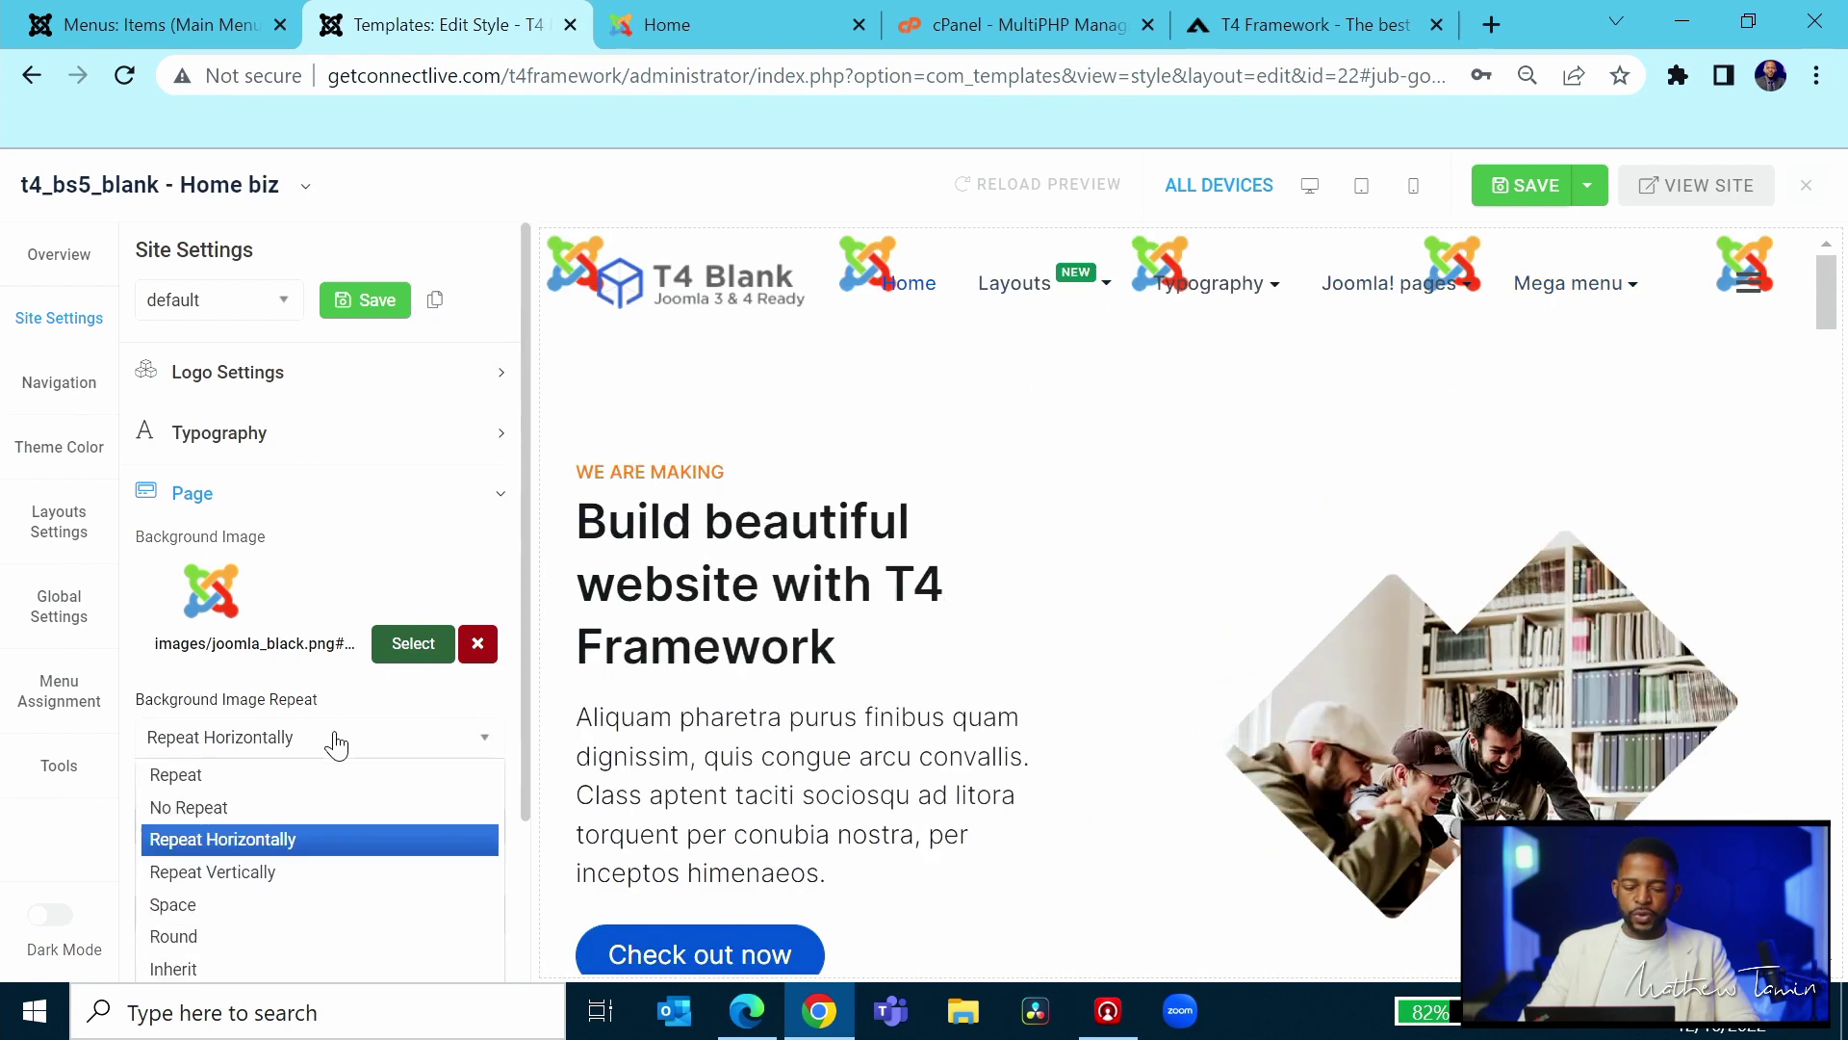
left_click(221, 872)
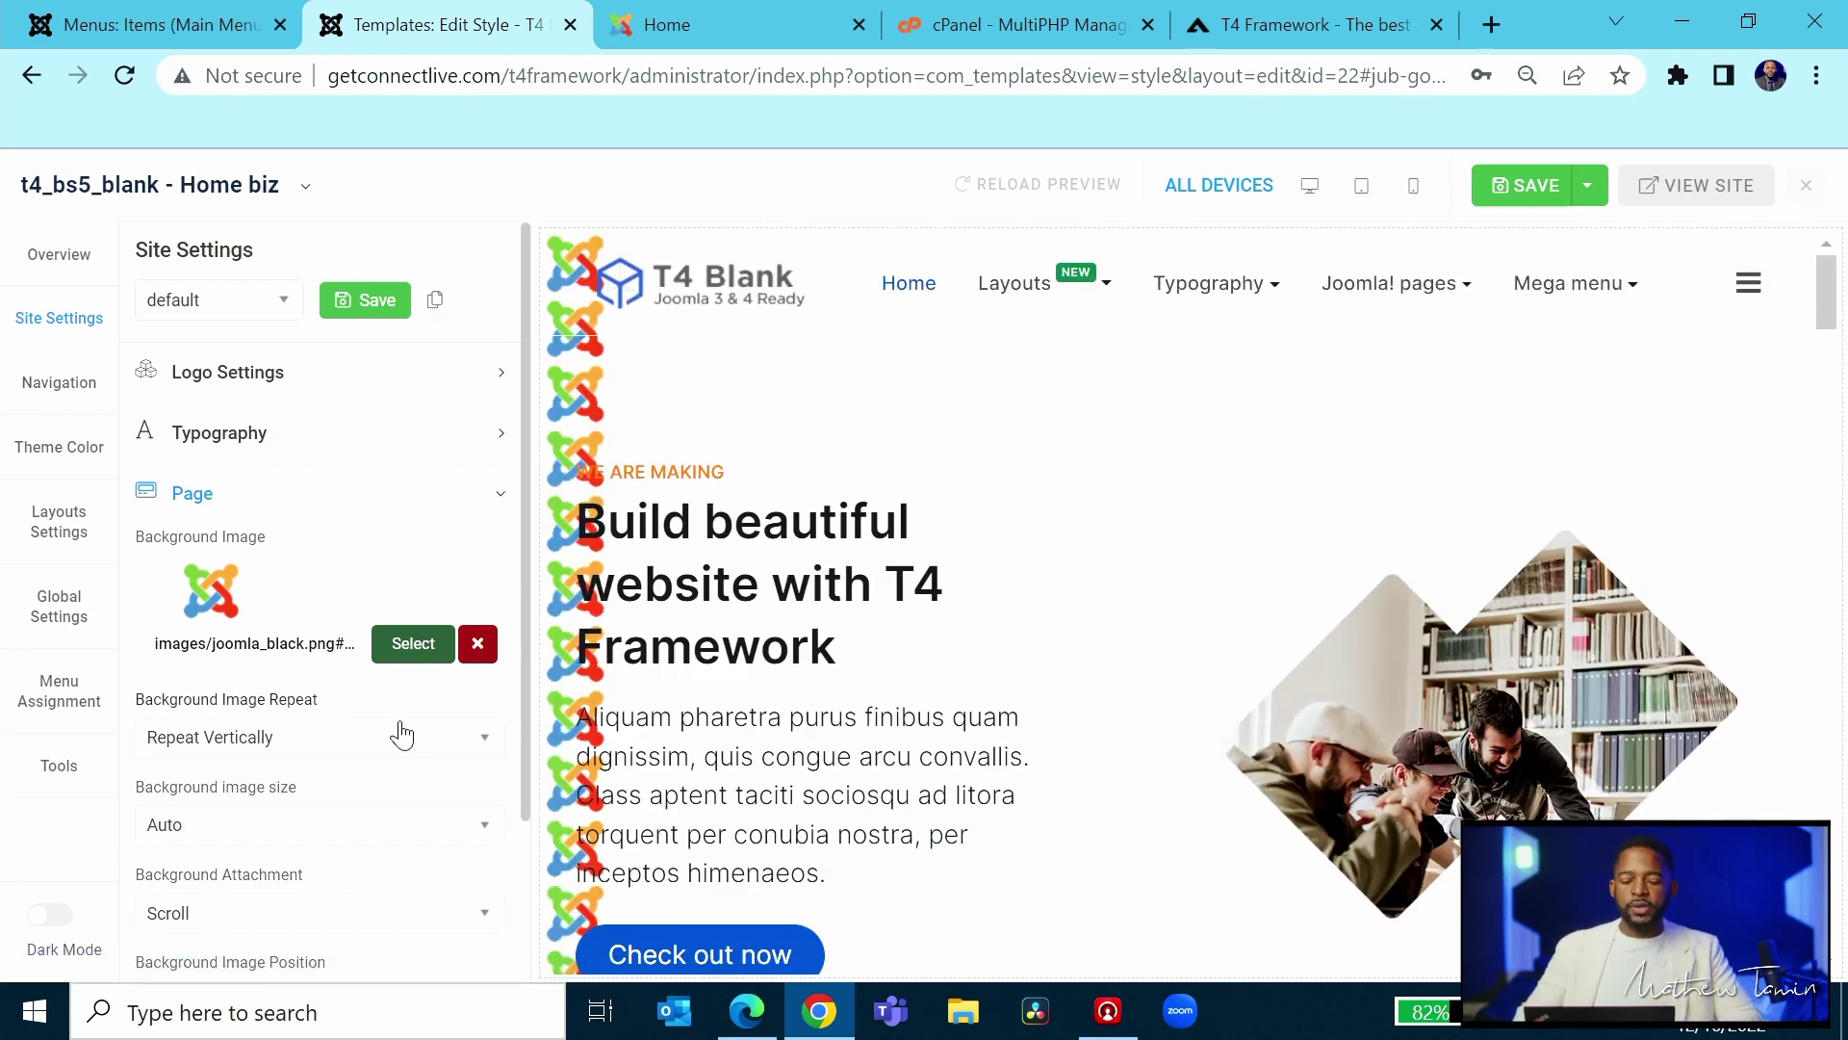
left_click(484, 748)
left_click(202, 905)
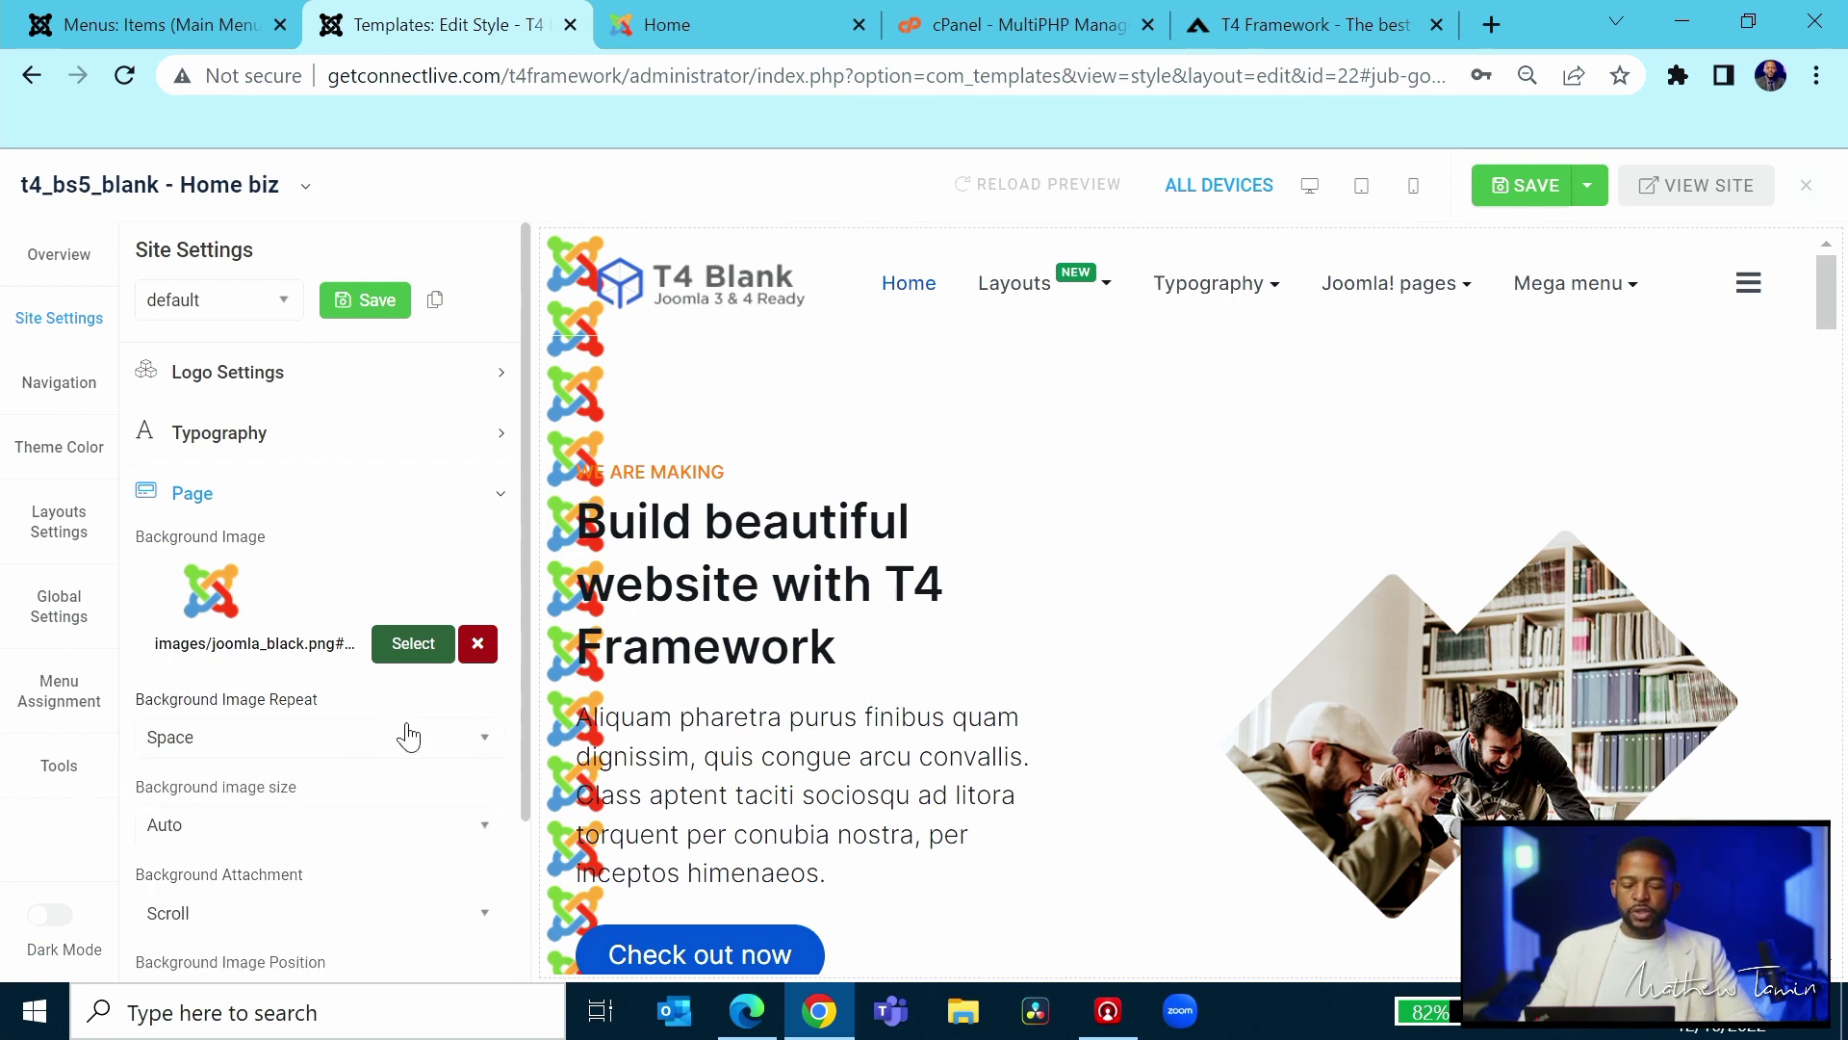
- Remove the background image and review the attachment choices, keeping Scroll
left_click(477, 643)
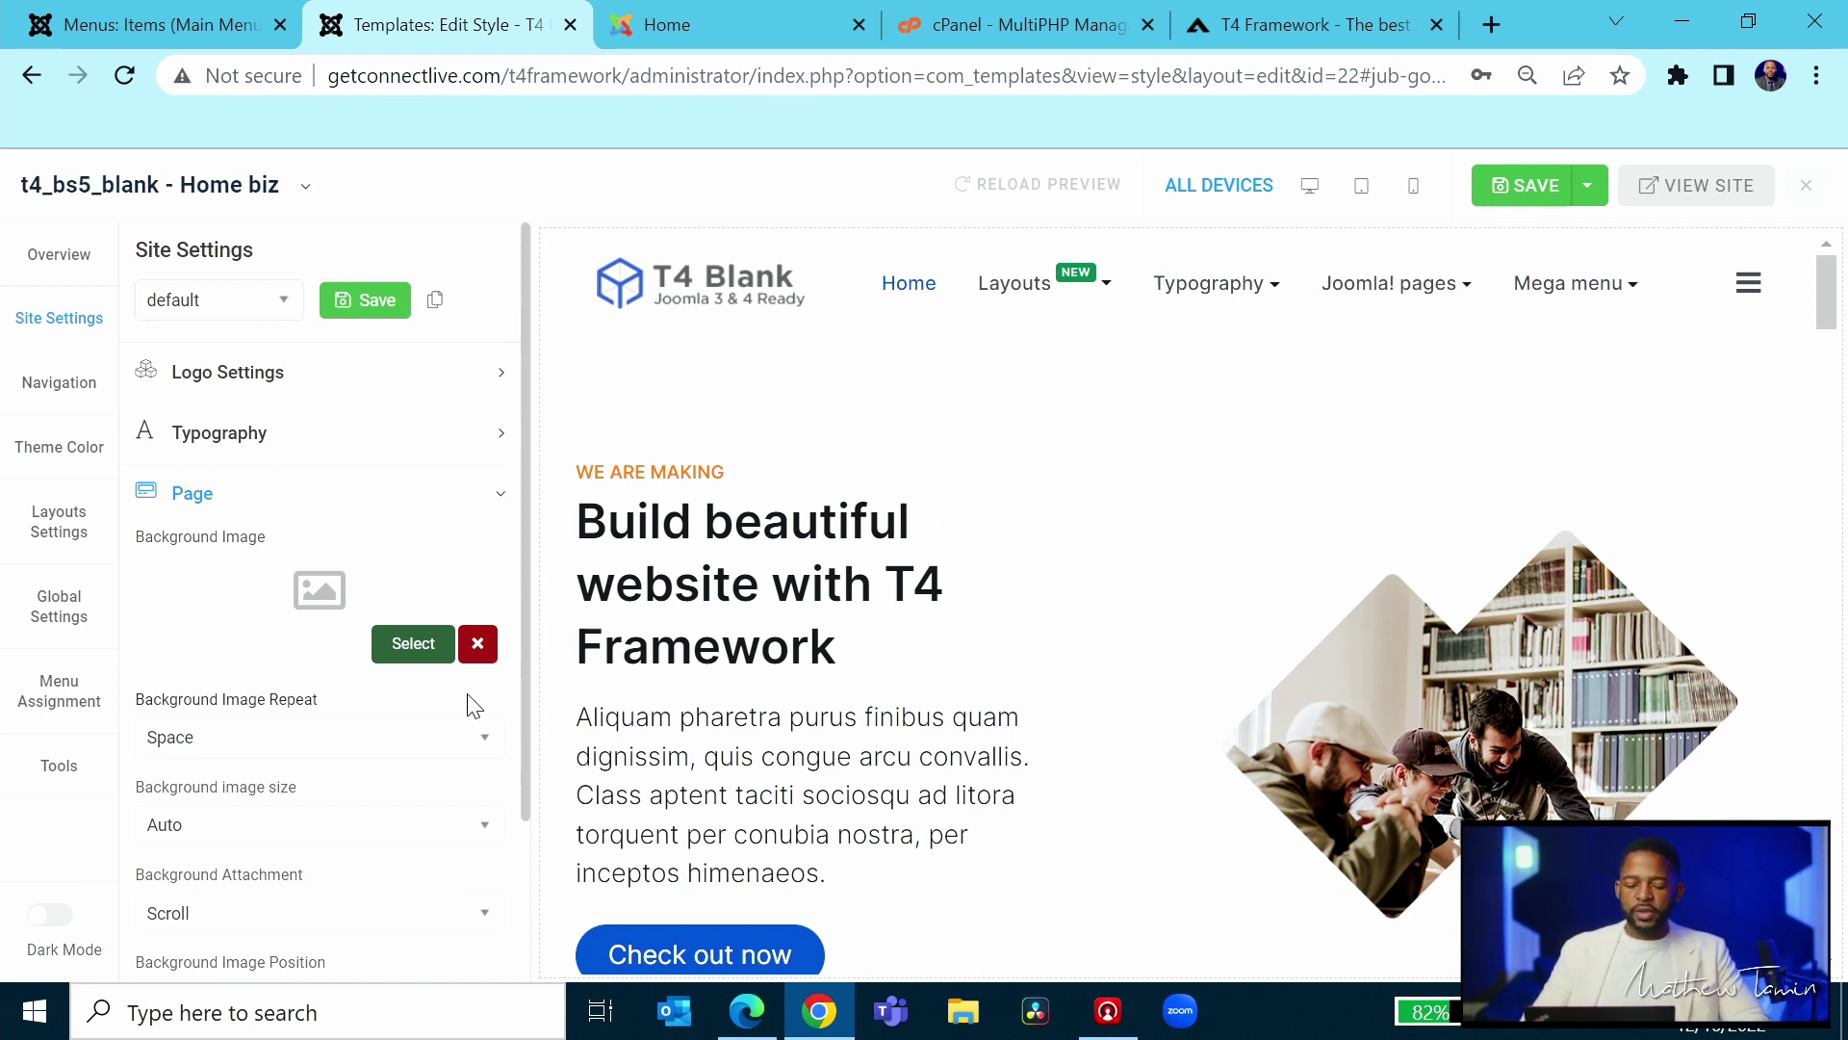
scroll(462, 698, "down", 1)
scroll(481, 597, "up", 1)
left_click(502, 498)
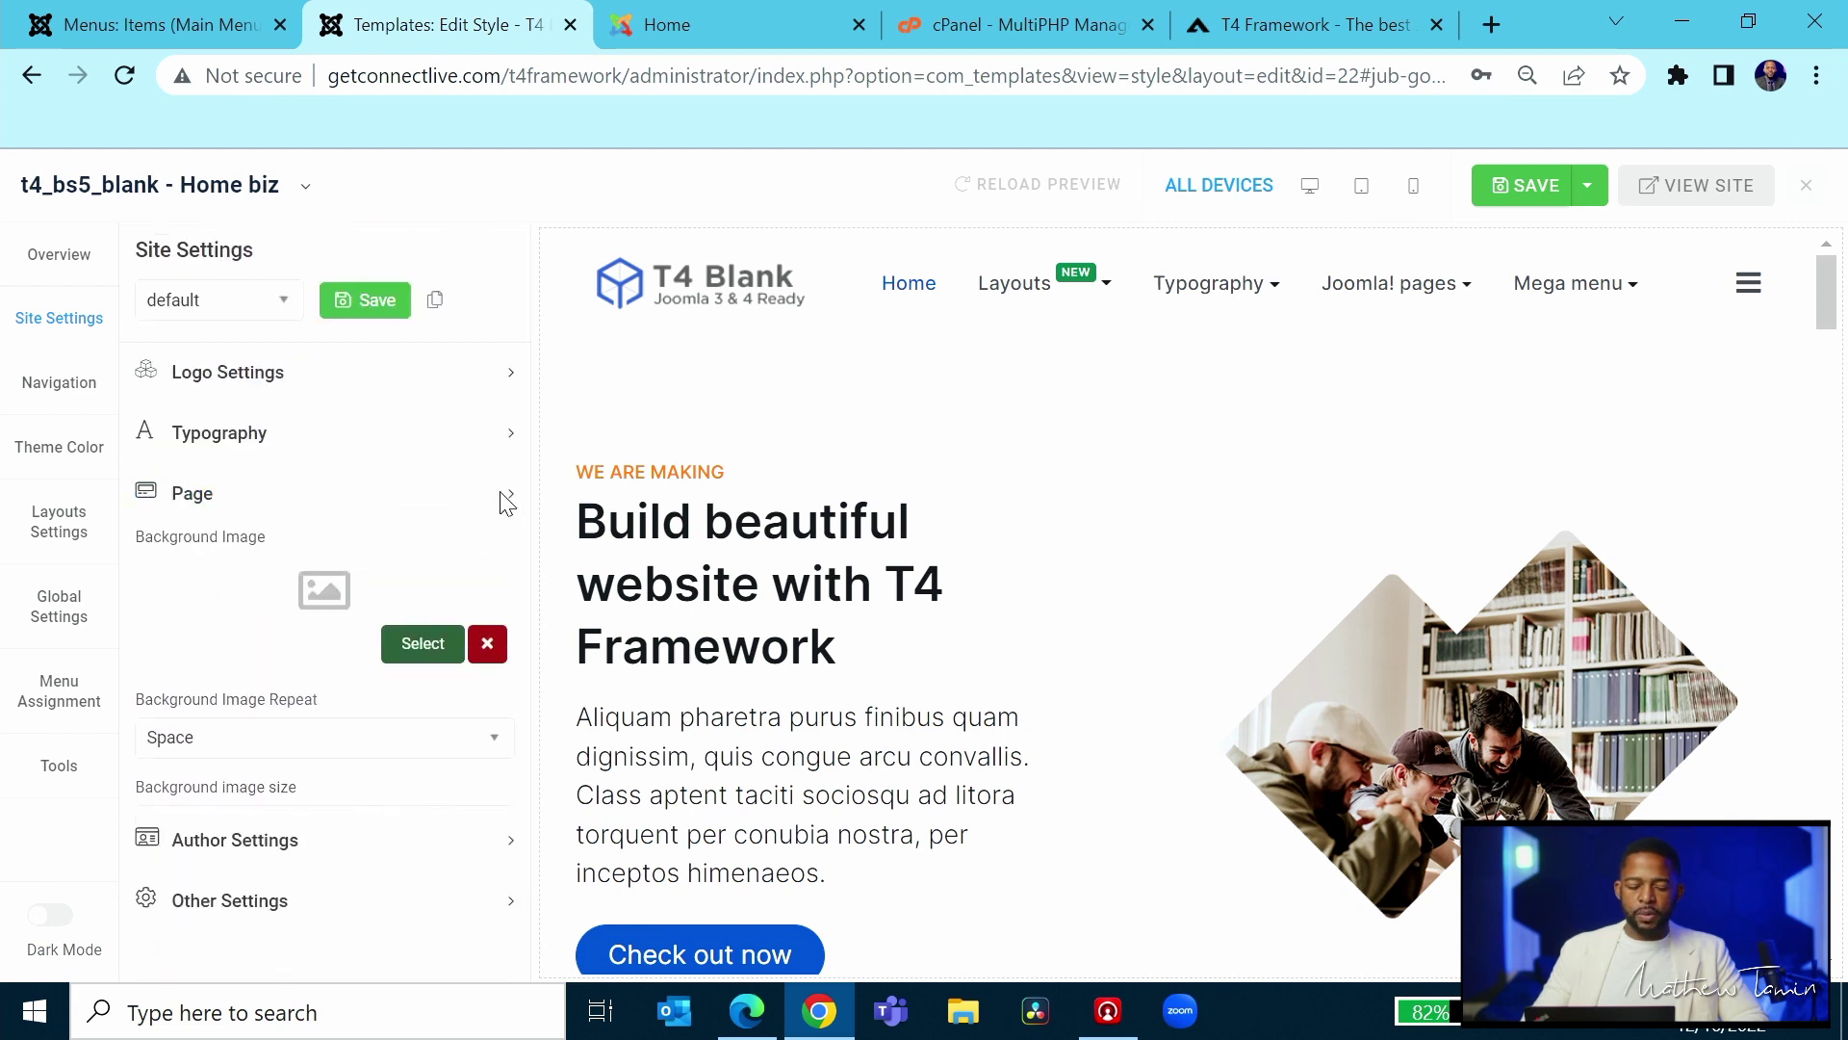
left_click(500, 495)
scroll(427, 711, "down", 2)
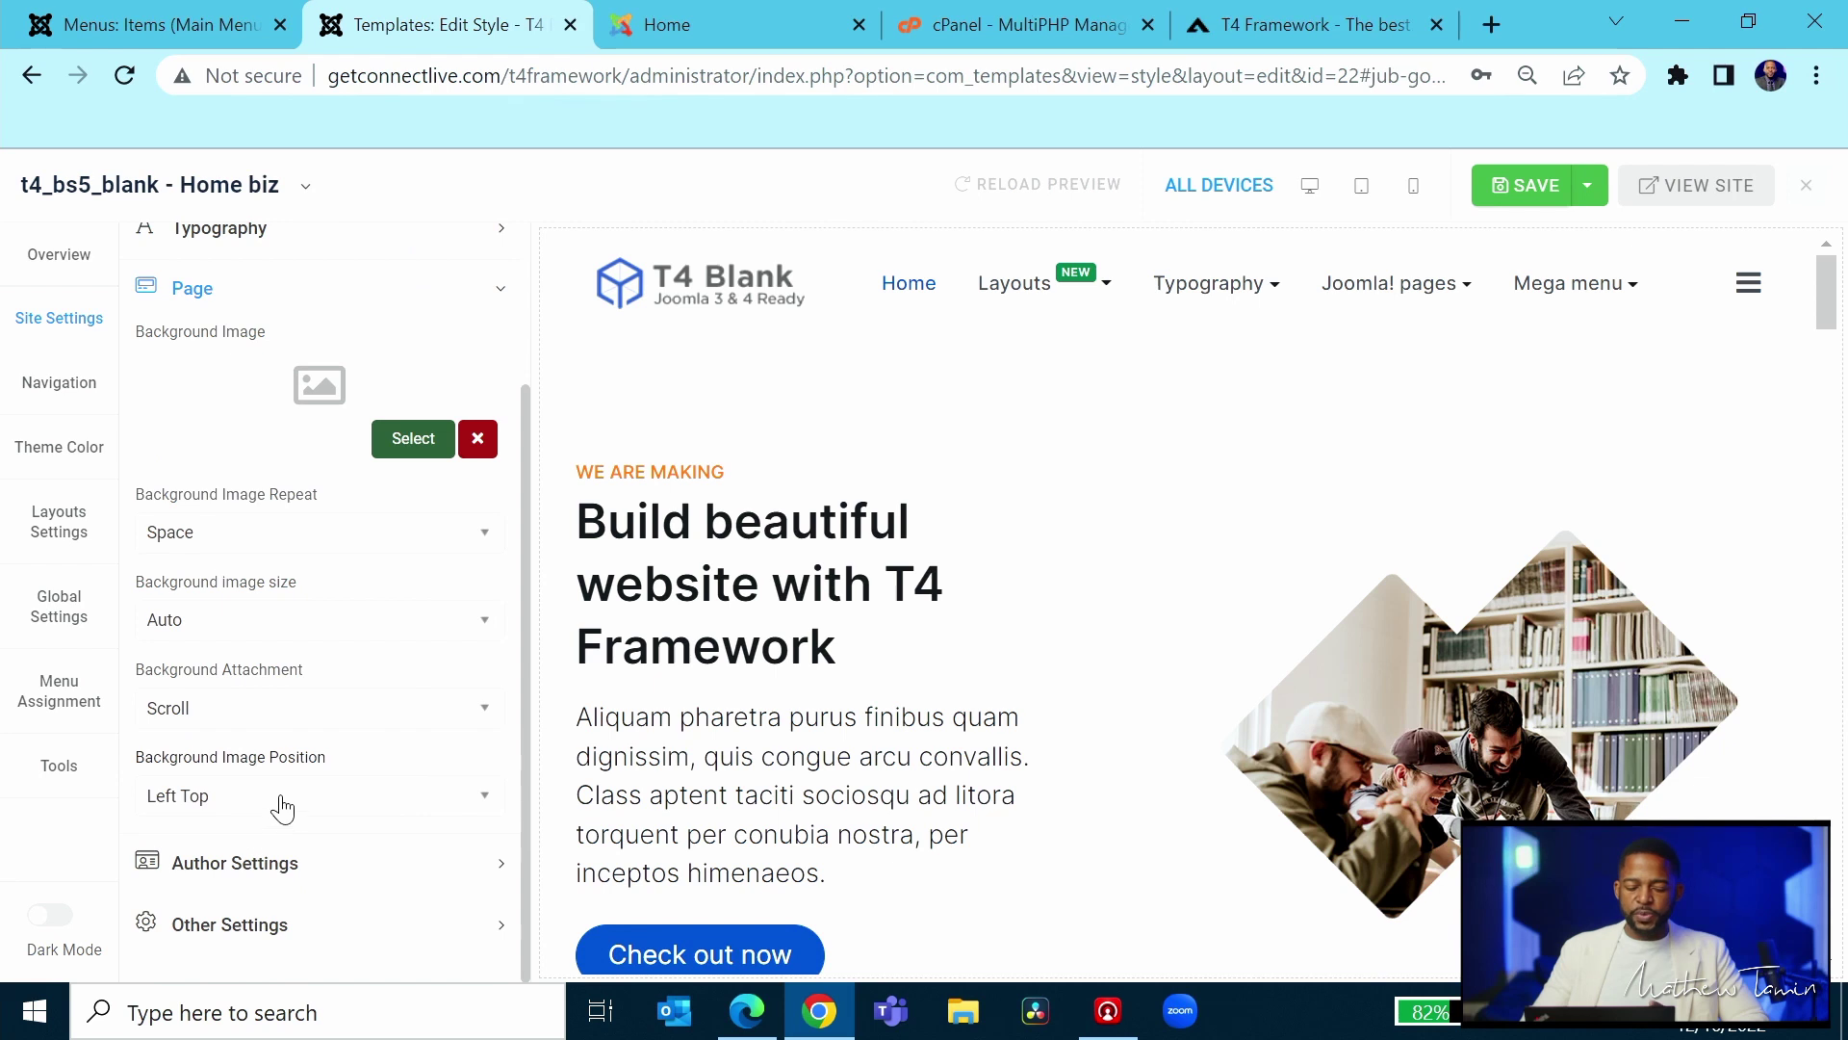
left_click(336, 727)
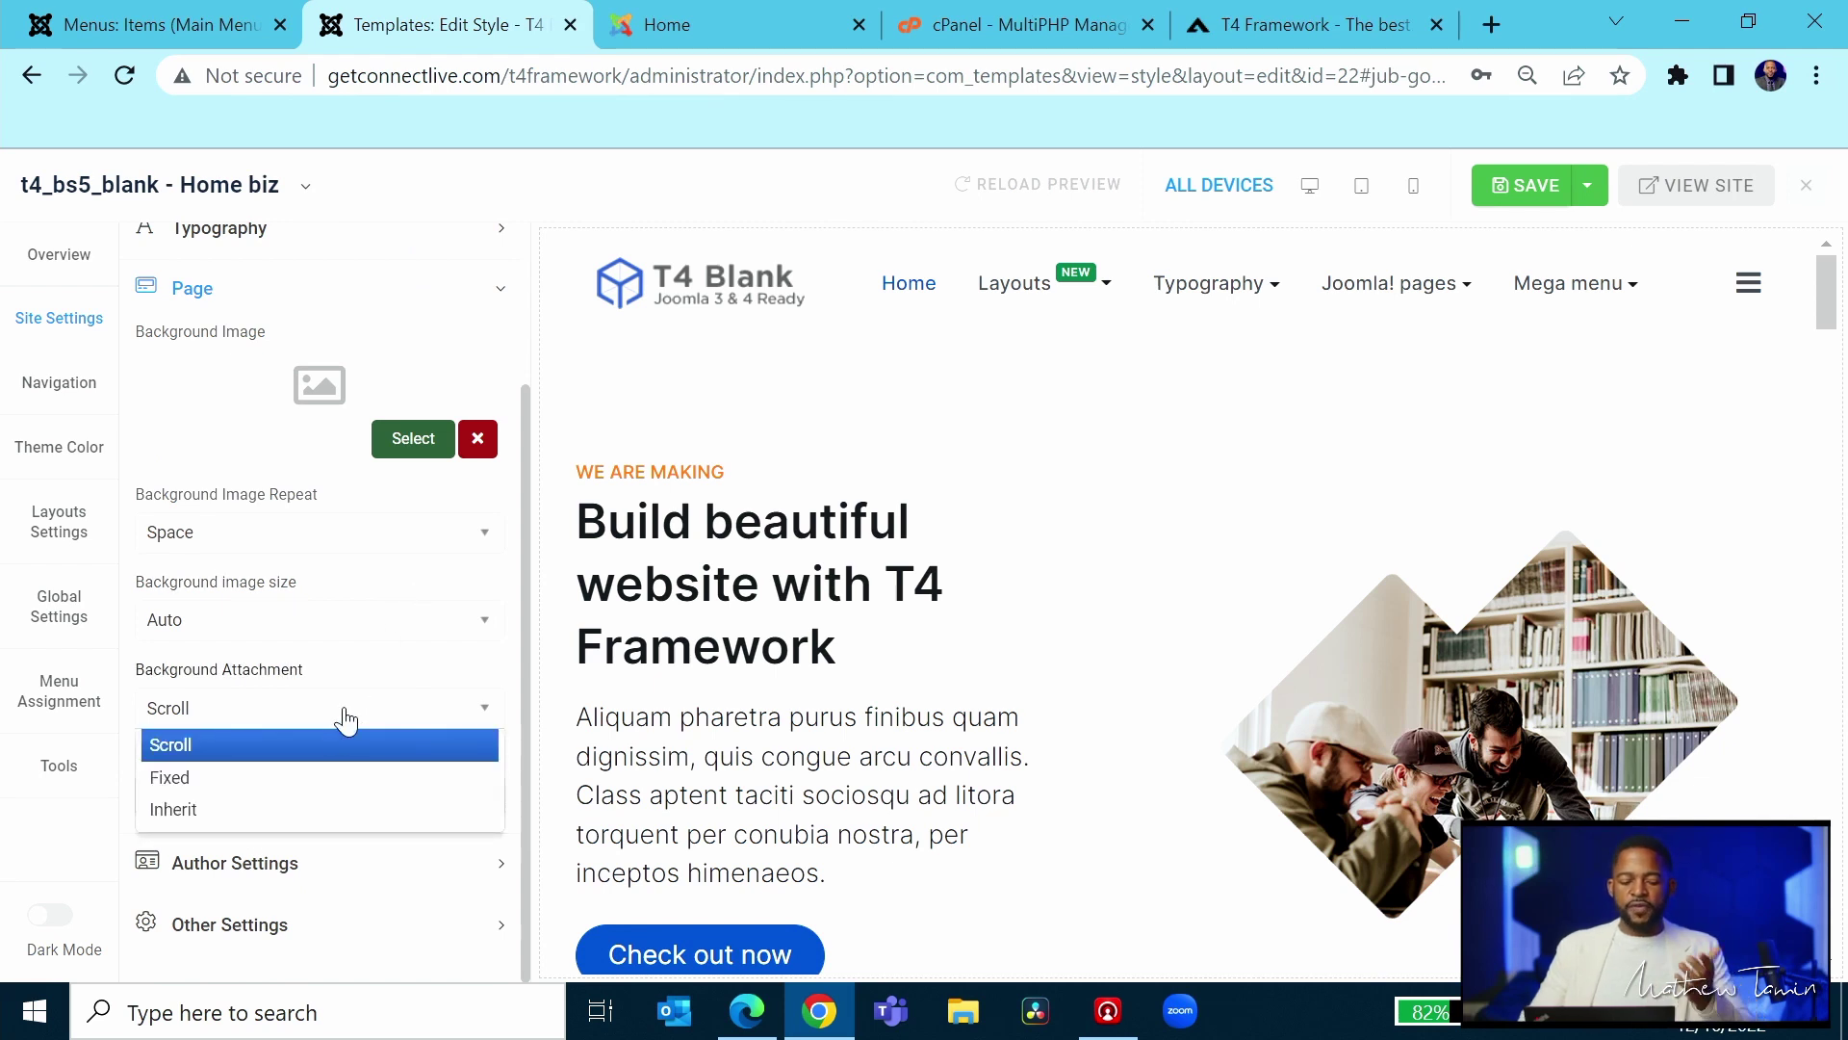
left_click(341, 716)
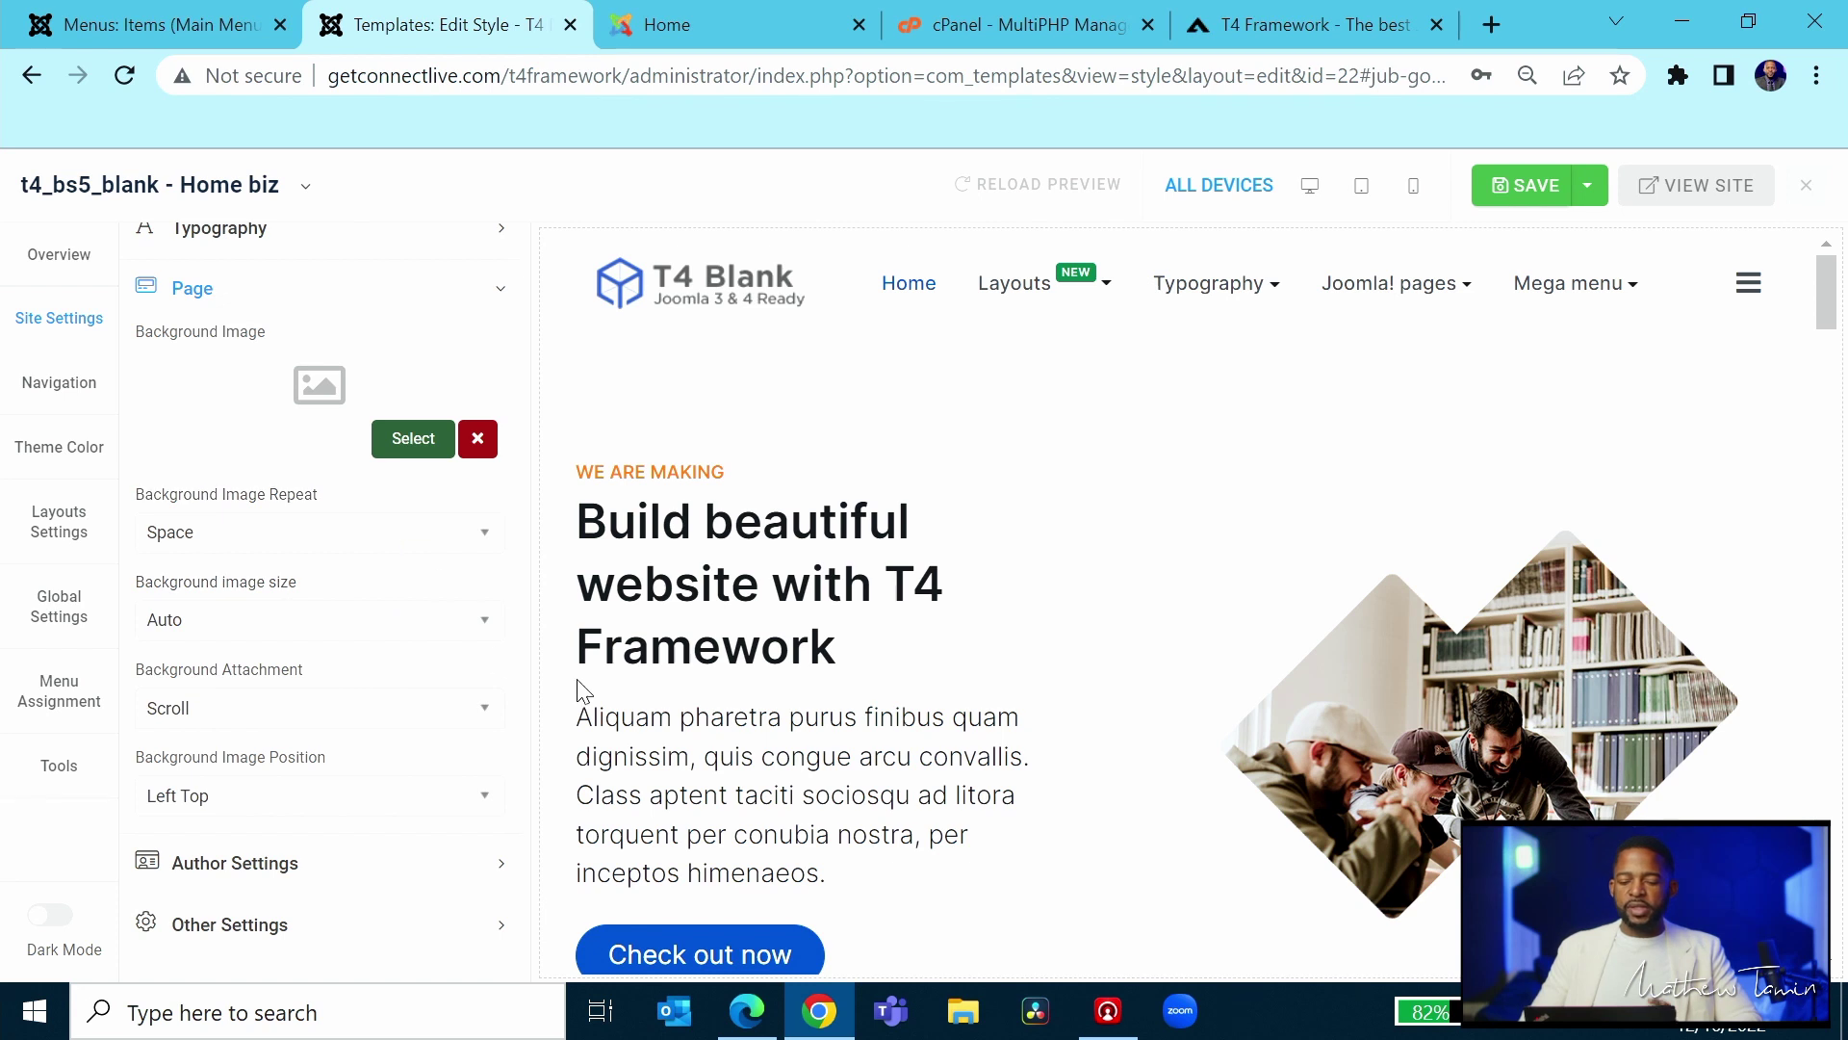
left_click(303, 720)
scroll(380, 651, "up", 2)
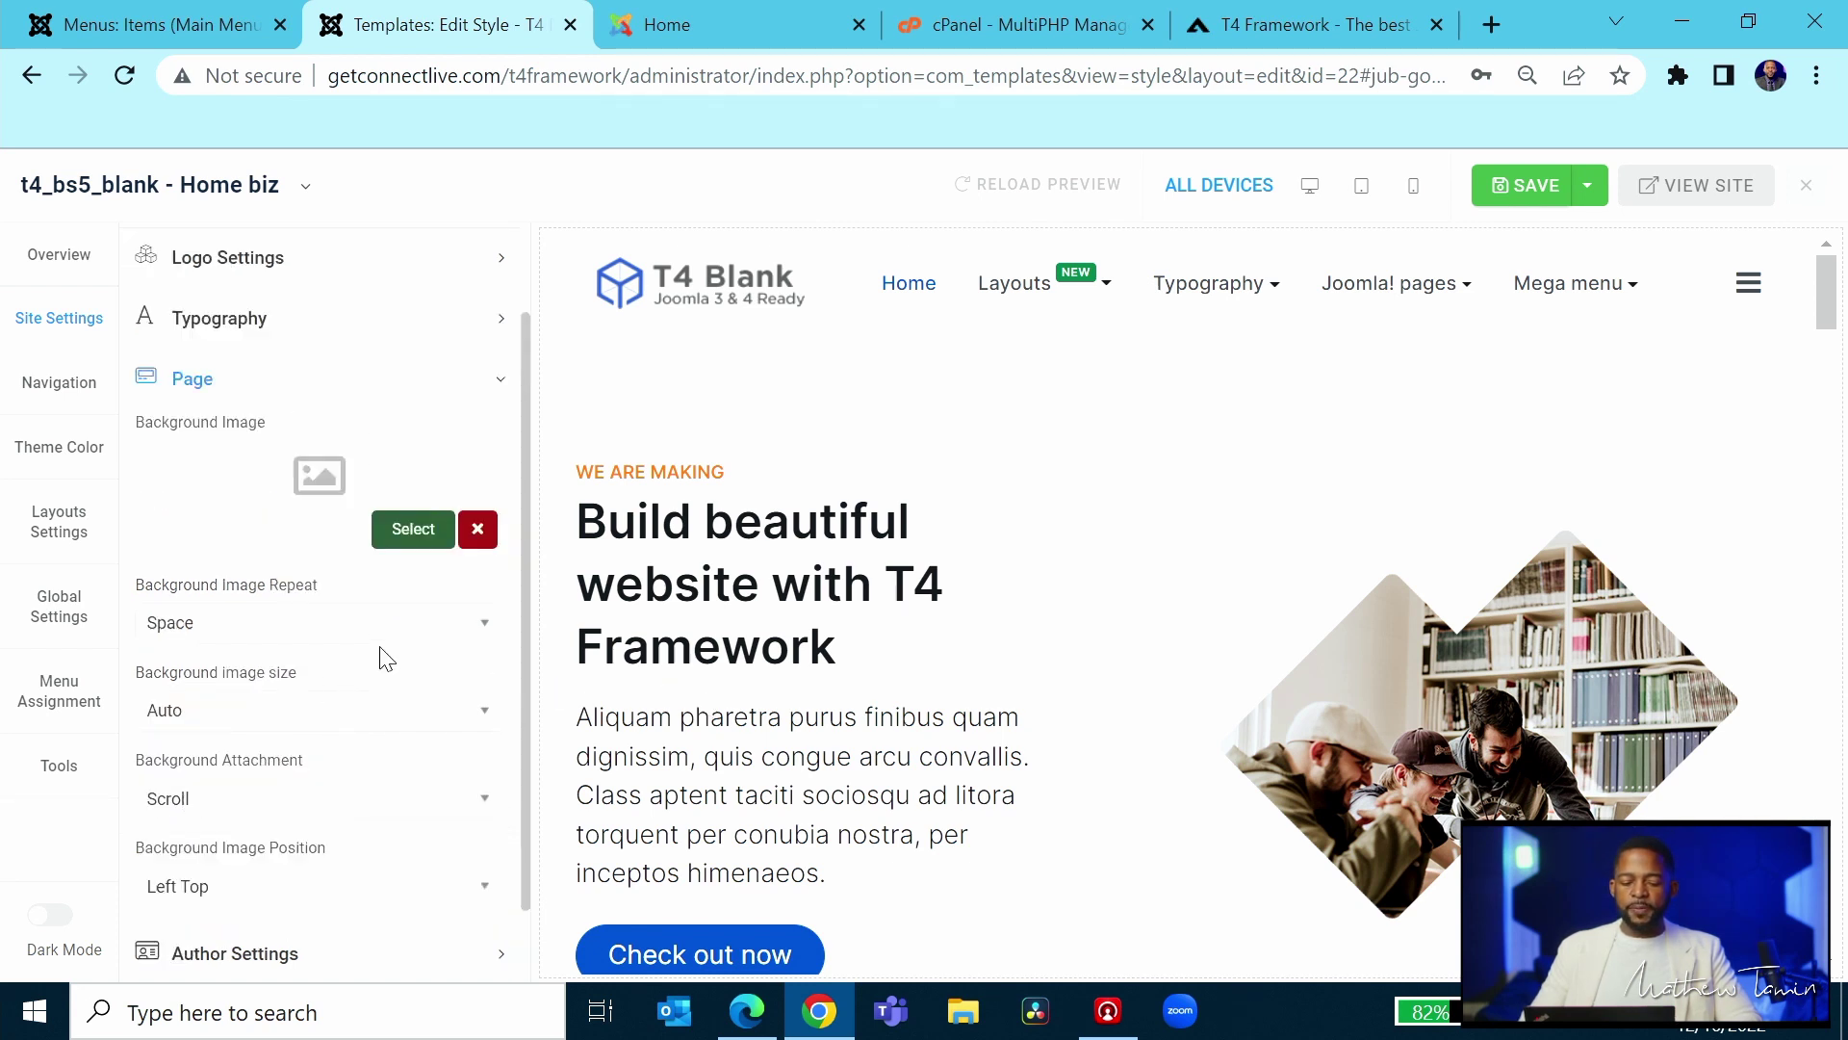
- Collapse Page, expand Author Settings, and view the live site's About us page
left_click(503, 497)
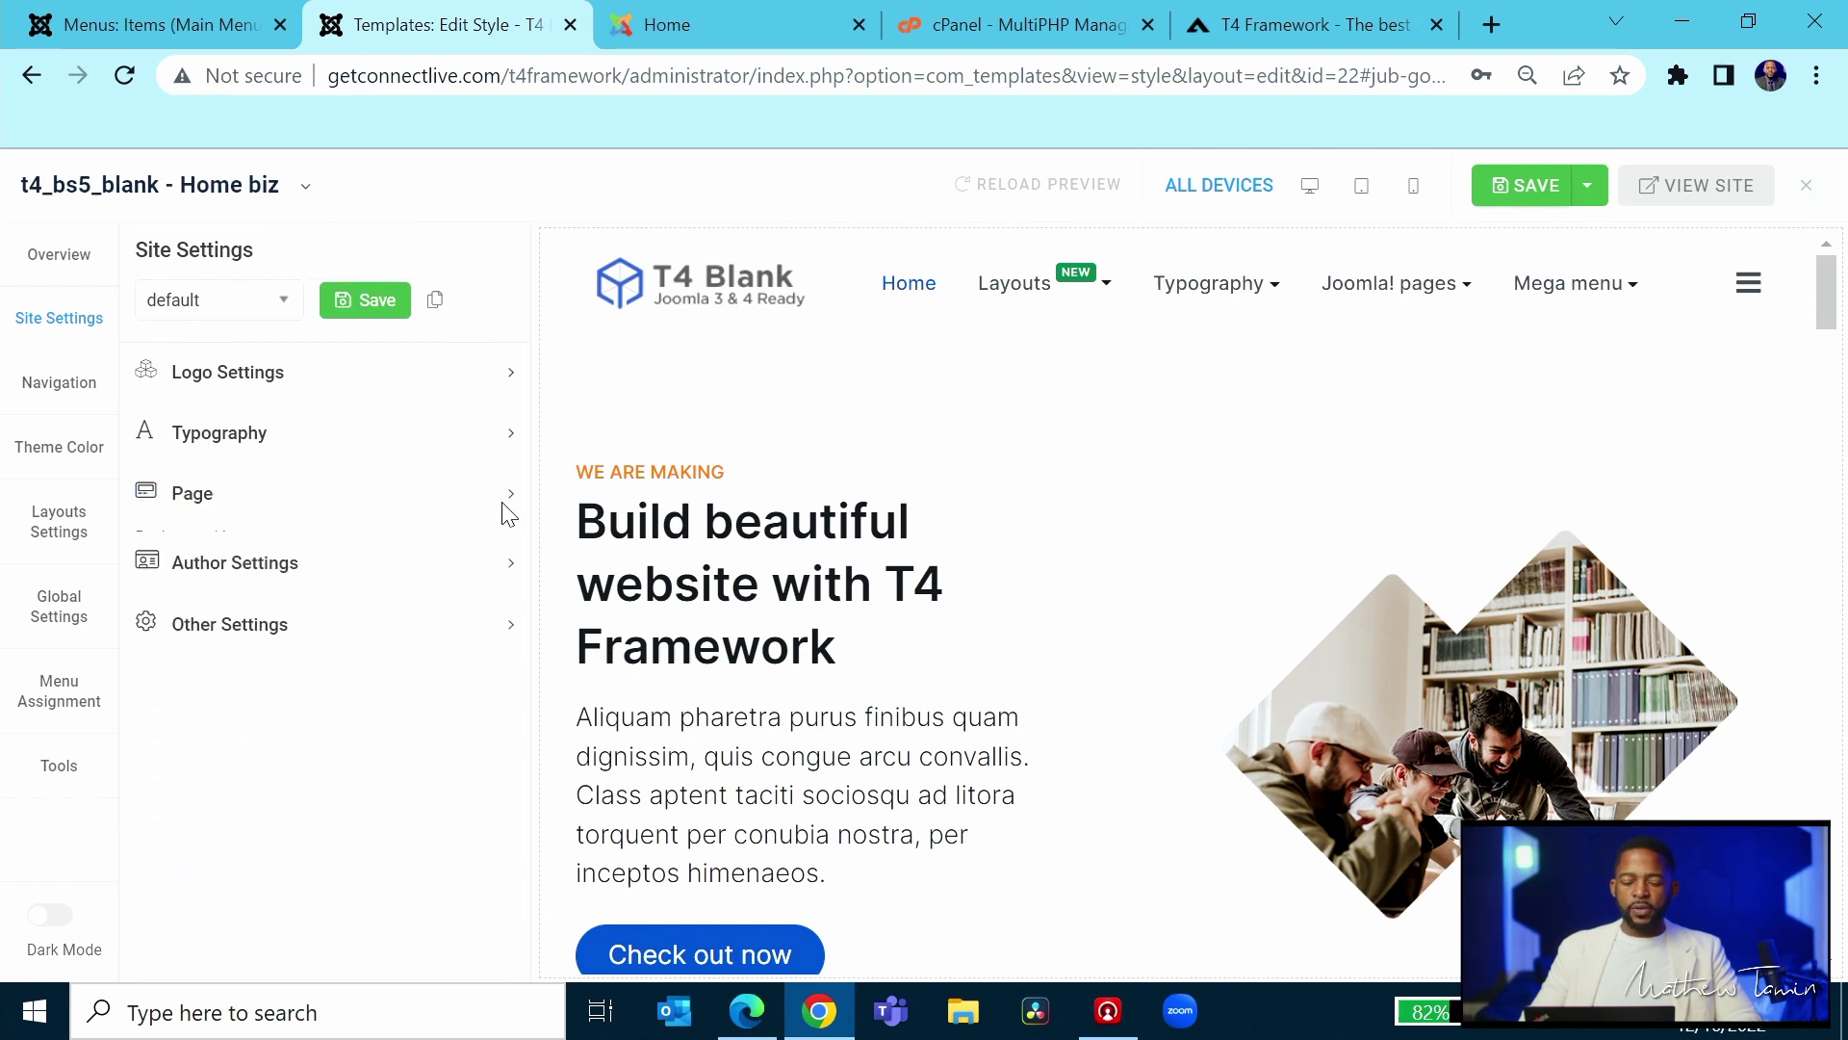
left_click(402, 560)
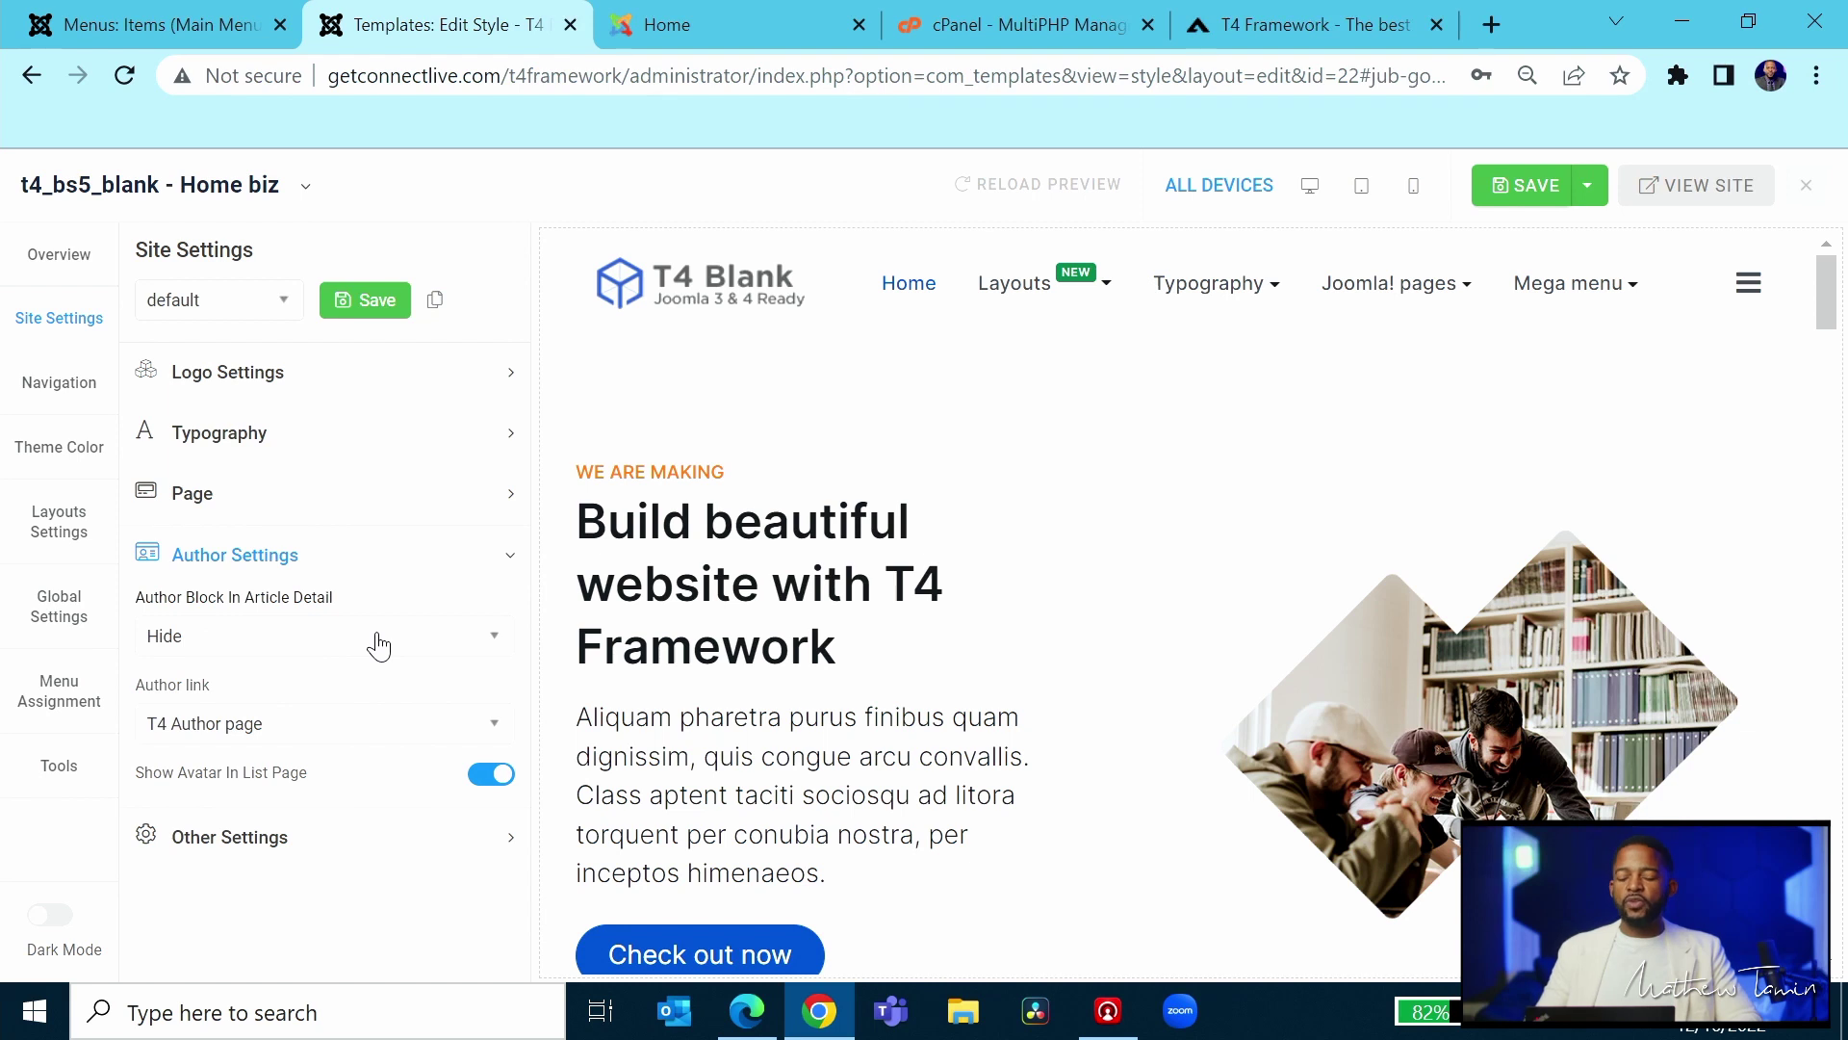
left_click(630, 29)
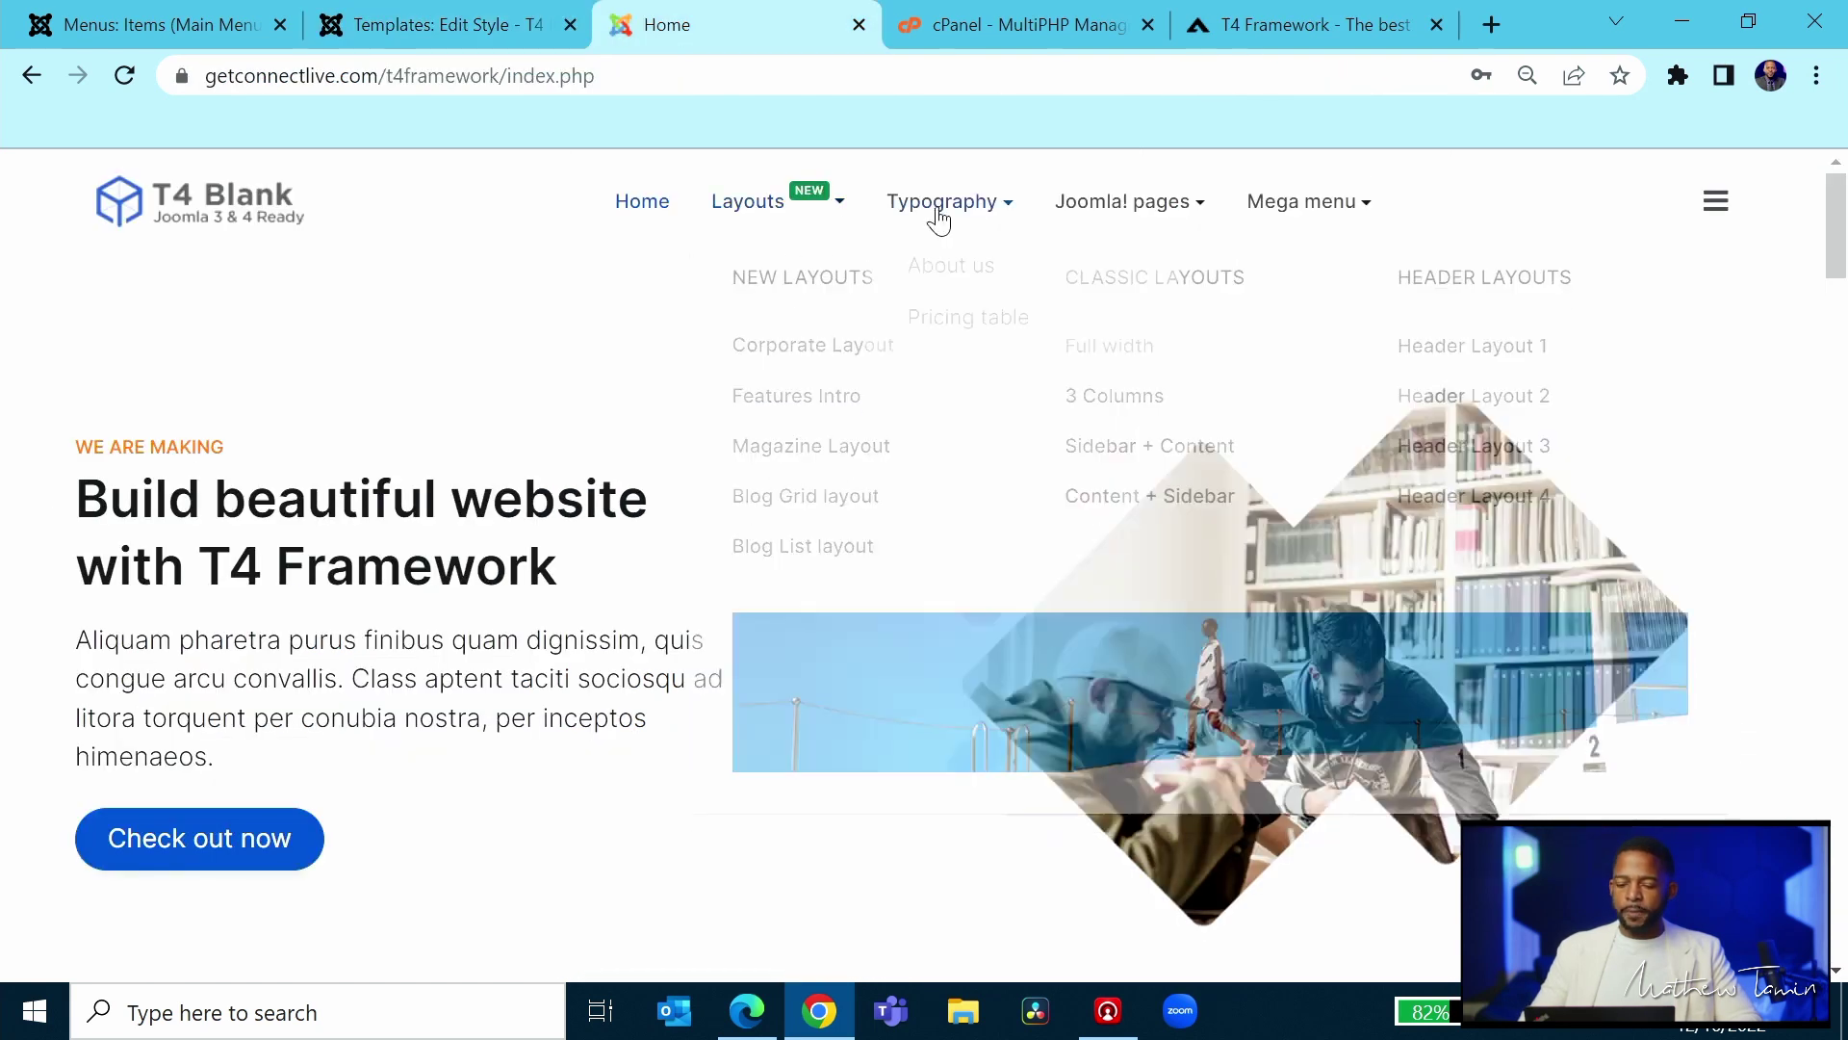
mouse_move(1078, 209)
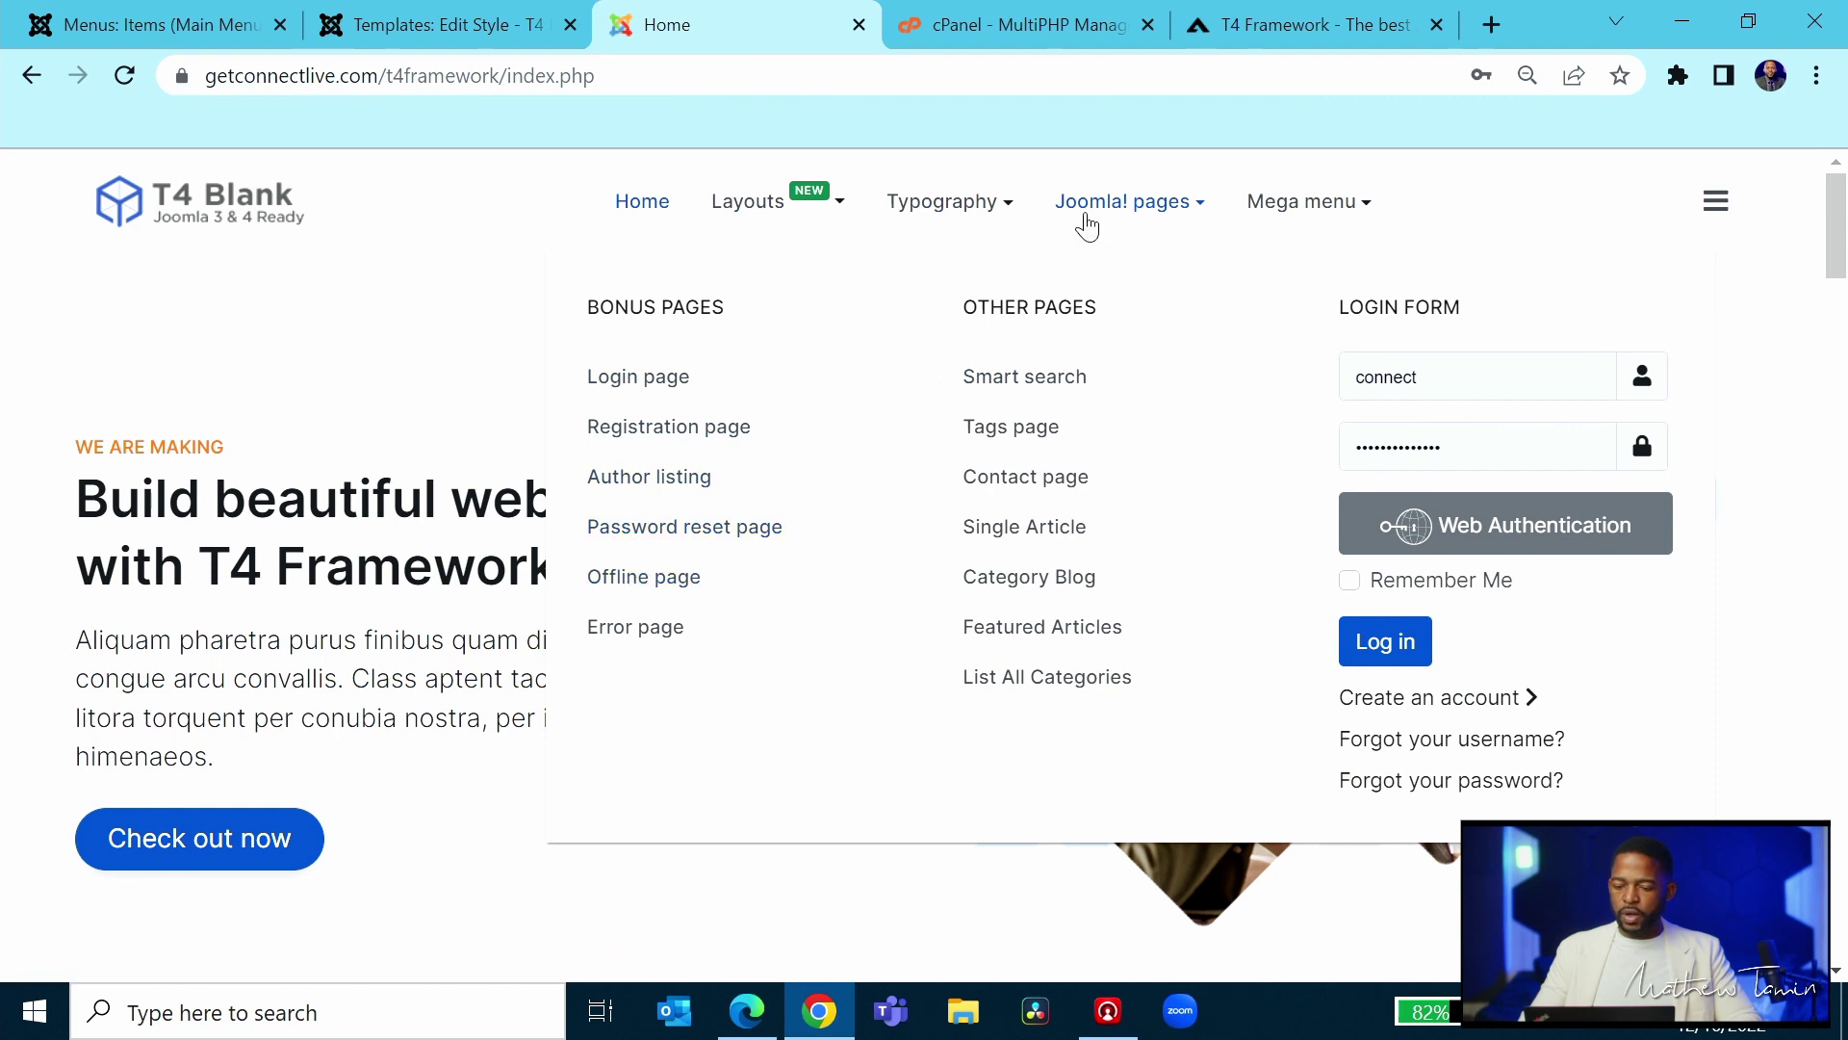
mouse_move(986, 223)
left_click(946, 308)
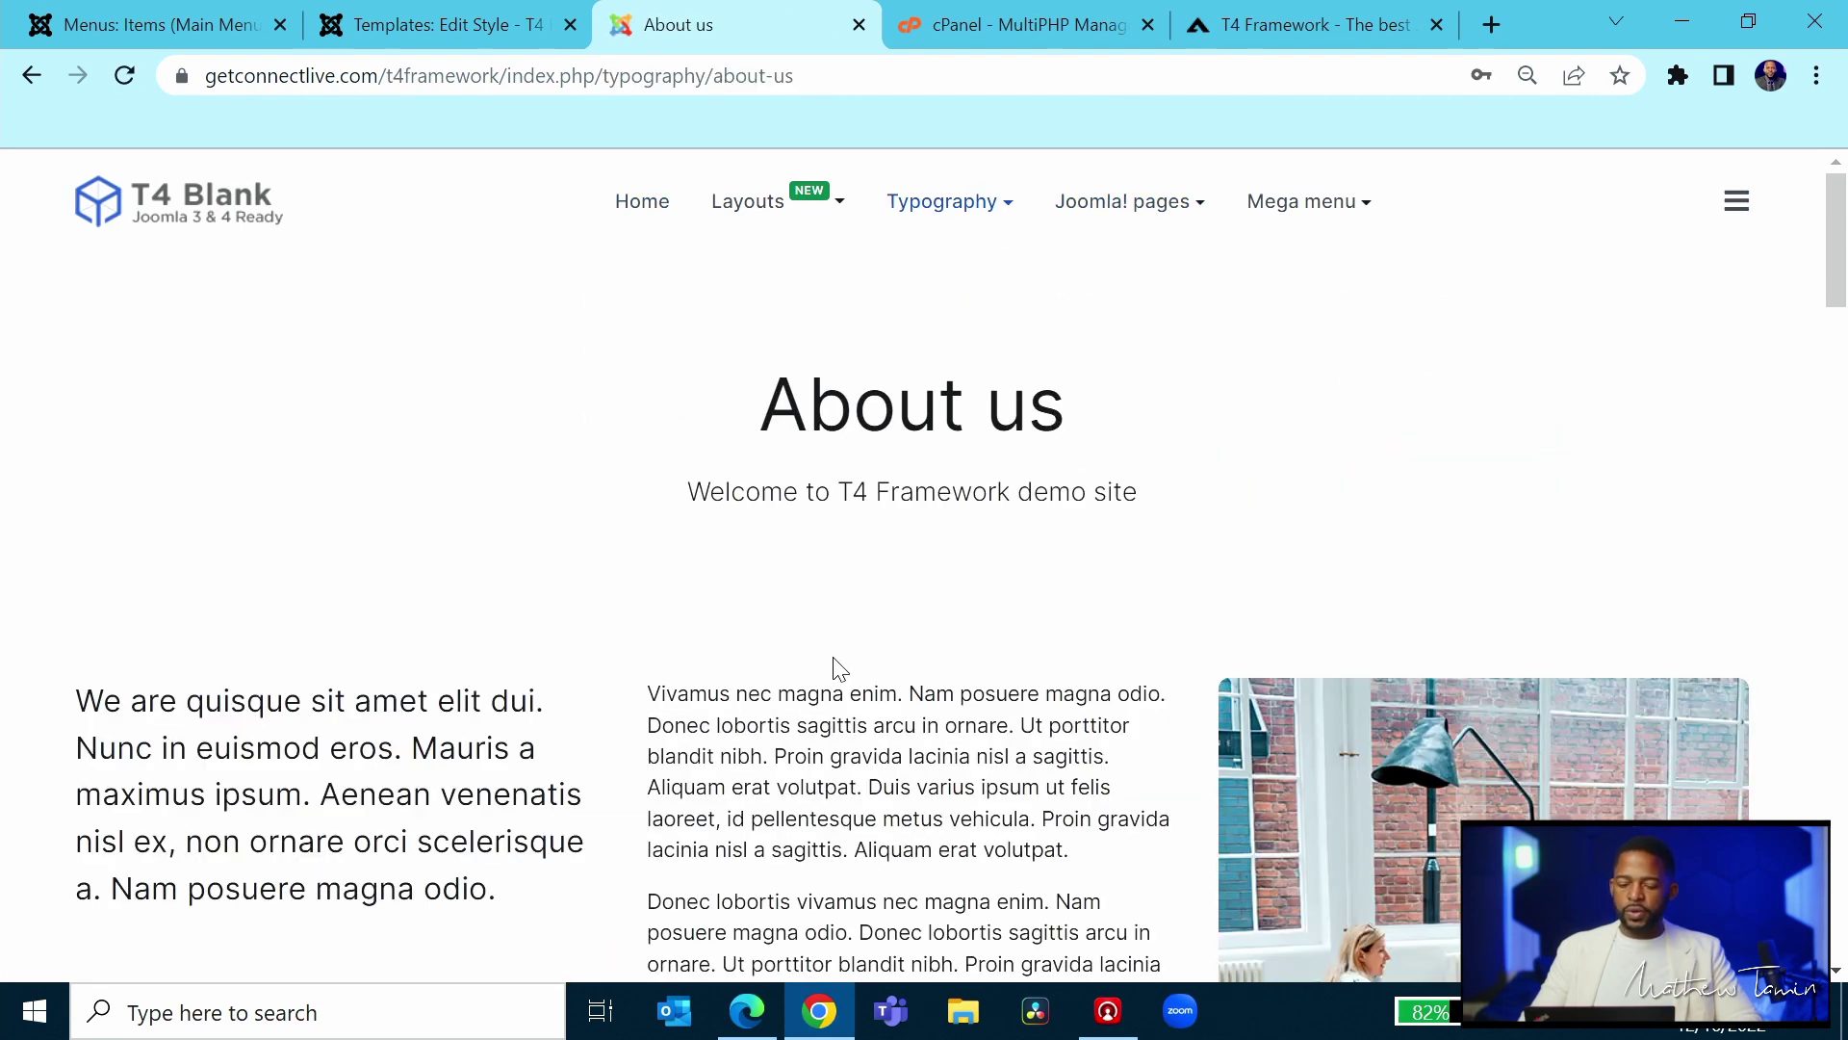
scroll(836, 659, "down", 3)
scroll(836, 659, "down", 8)
scroll(1060, 280, "up", 12)
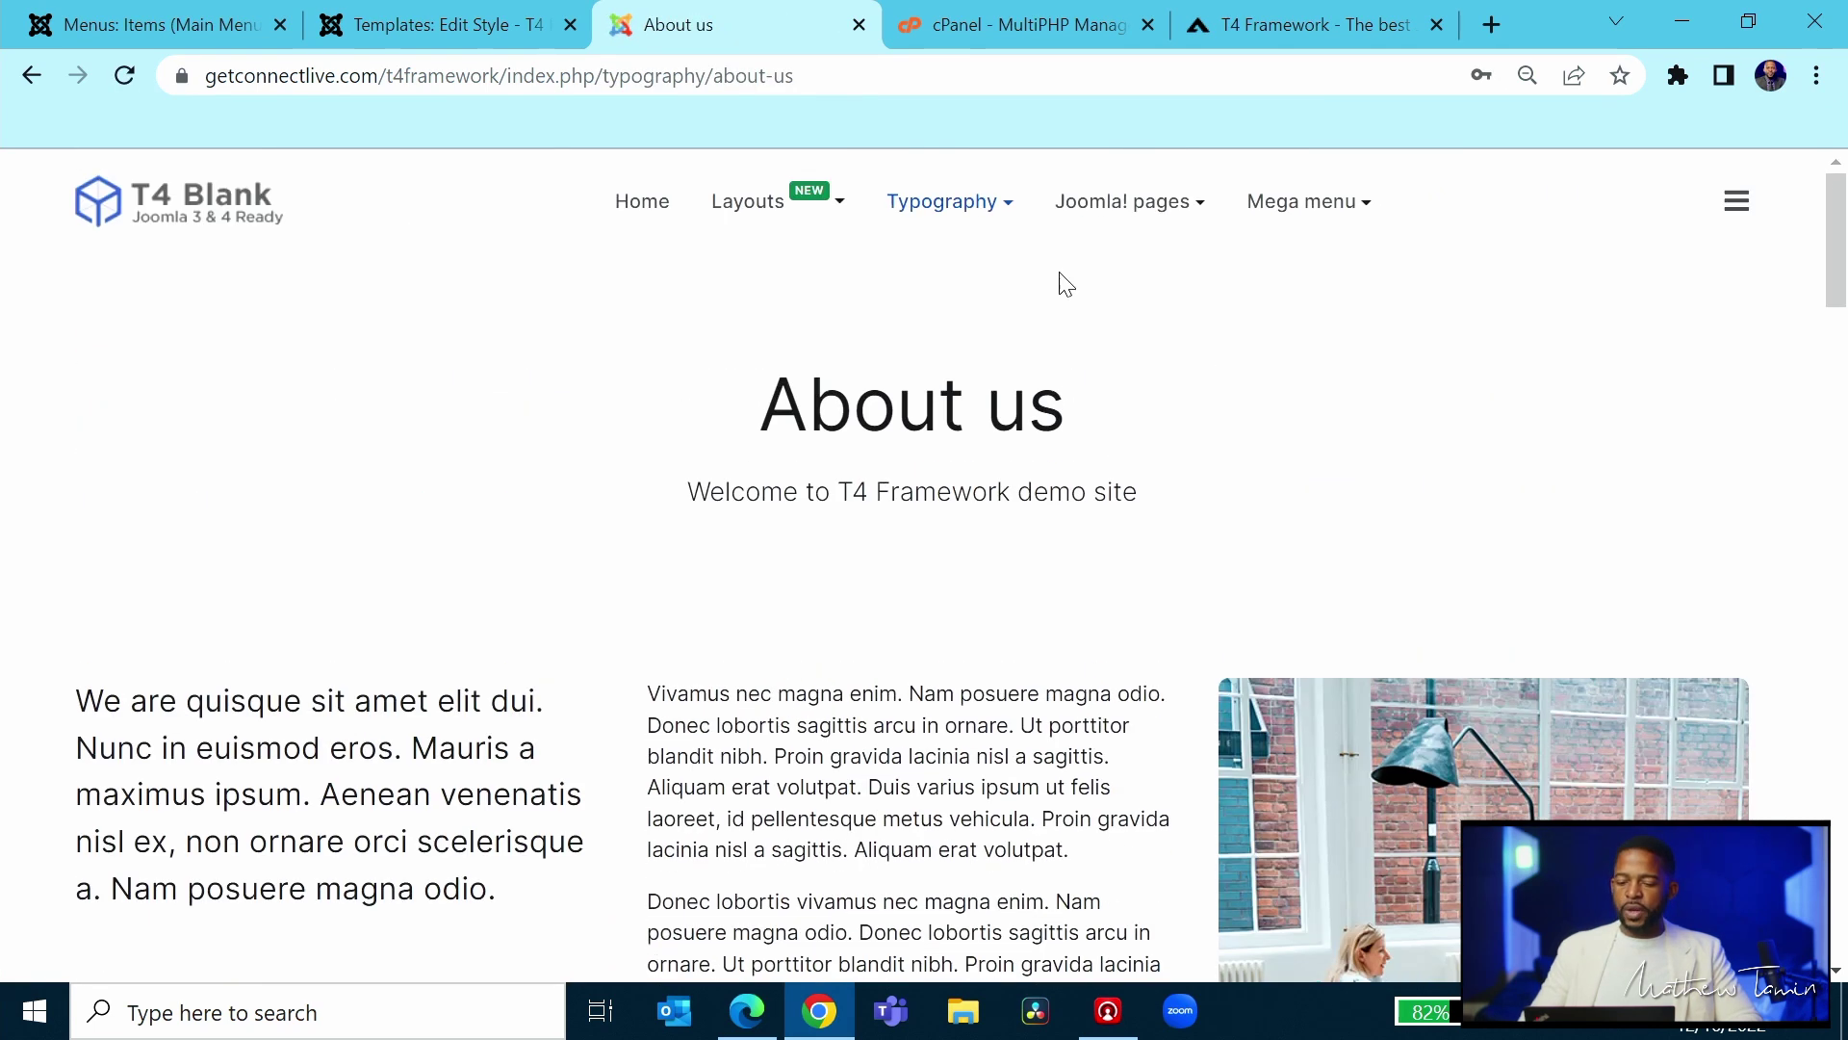
- Open the Blog Grid layout demo and the Facial Recognition app article to check its author byline
mouse_move(820, 243)
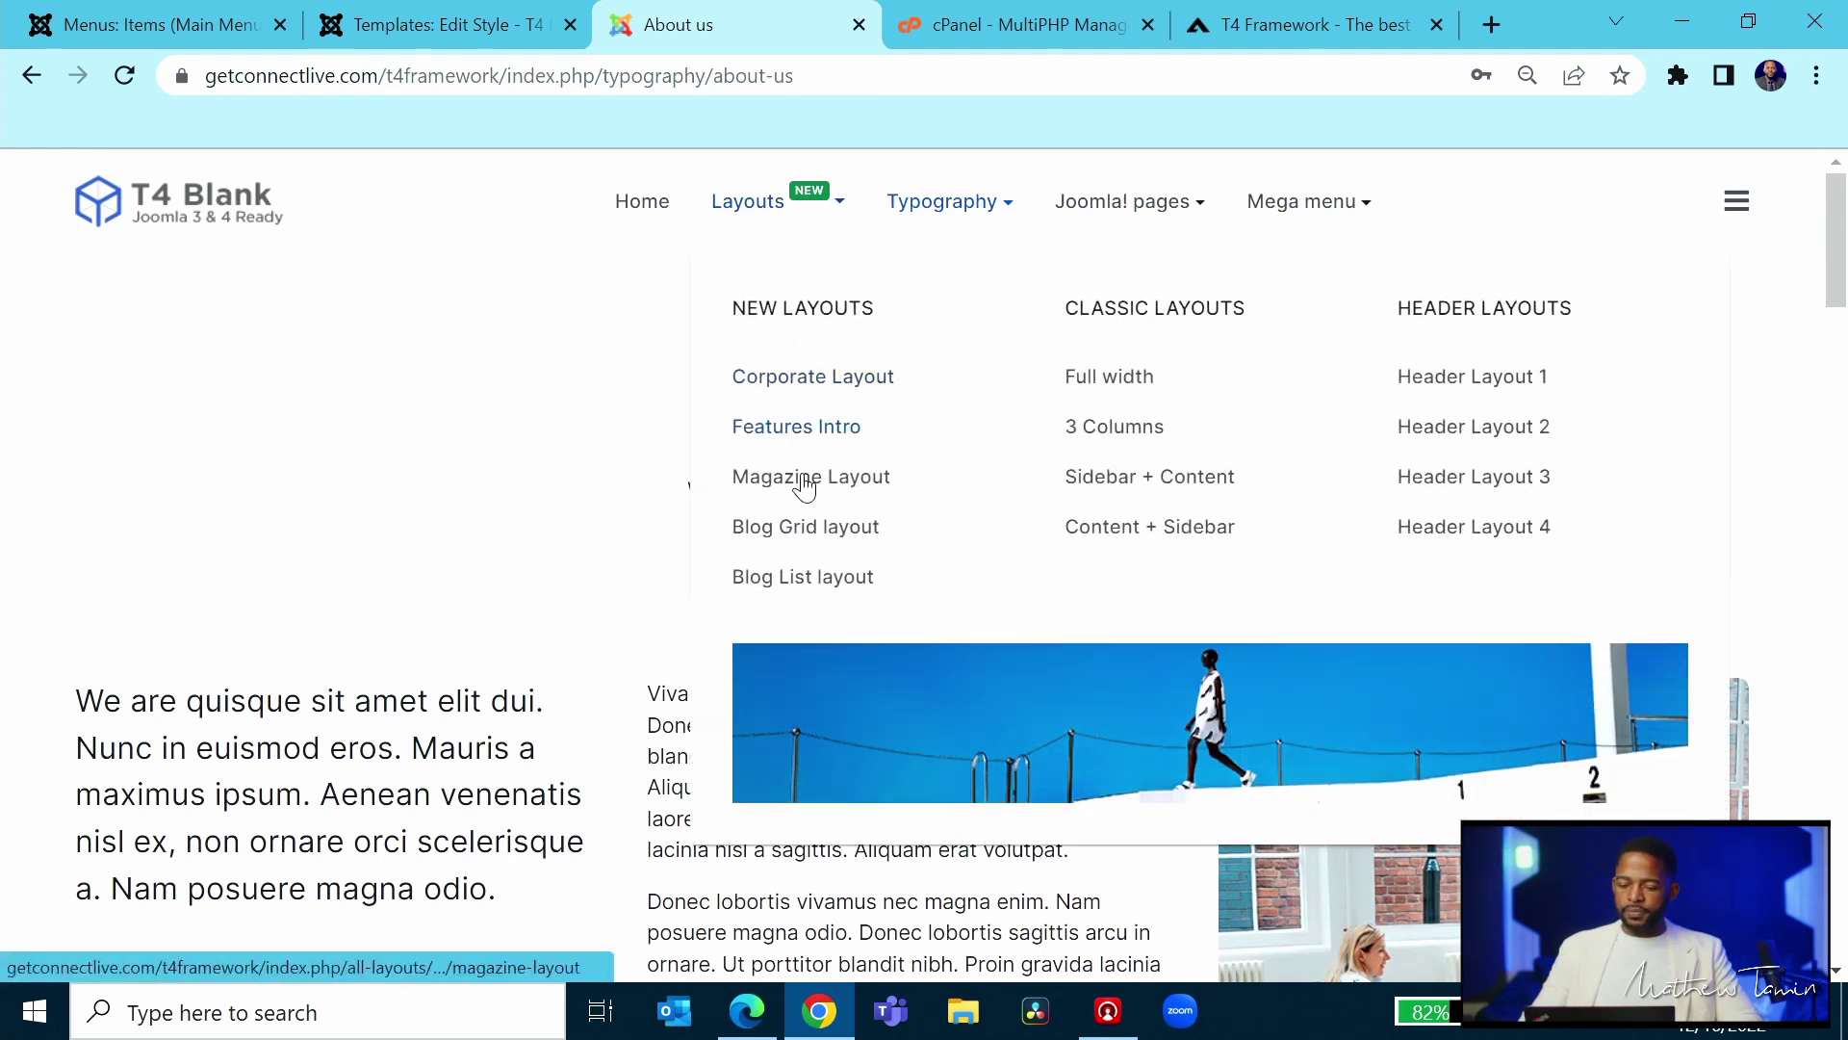
left_click(806, 535)
scroll(809, 535, "down", 7)
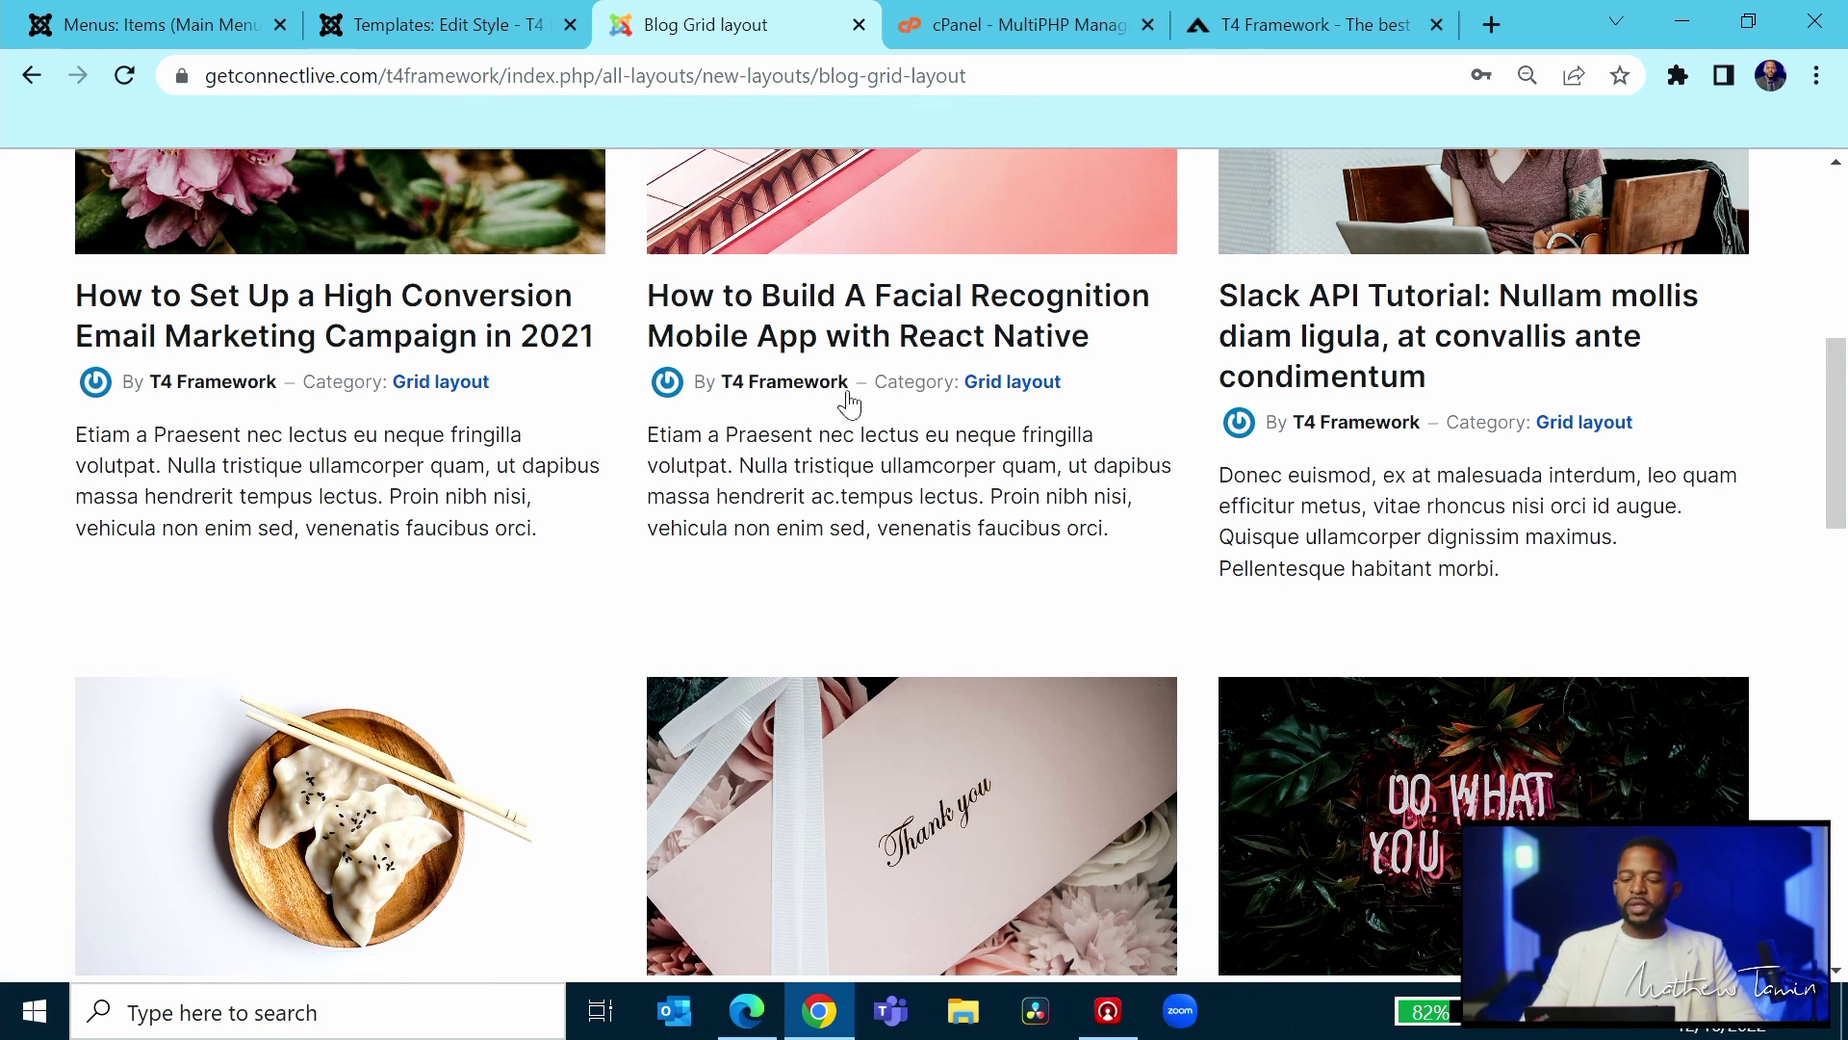
left_click(416, 27)
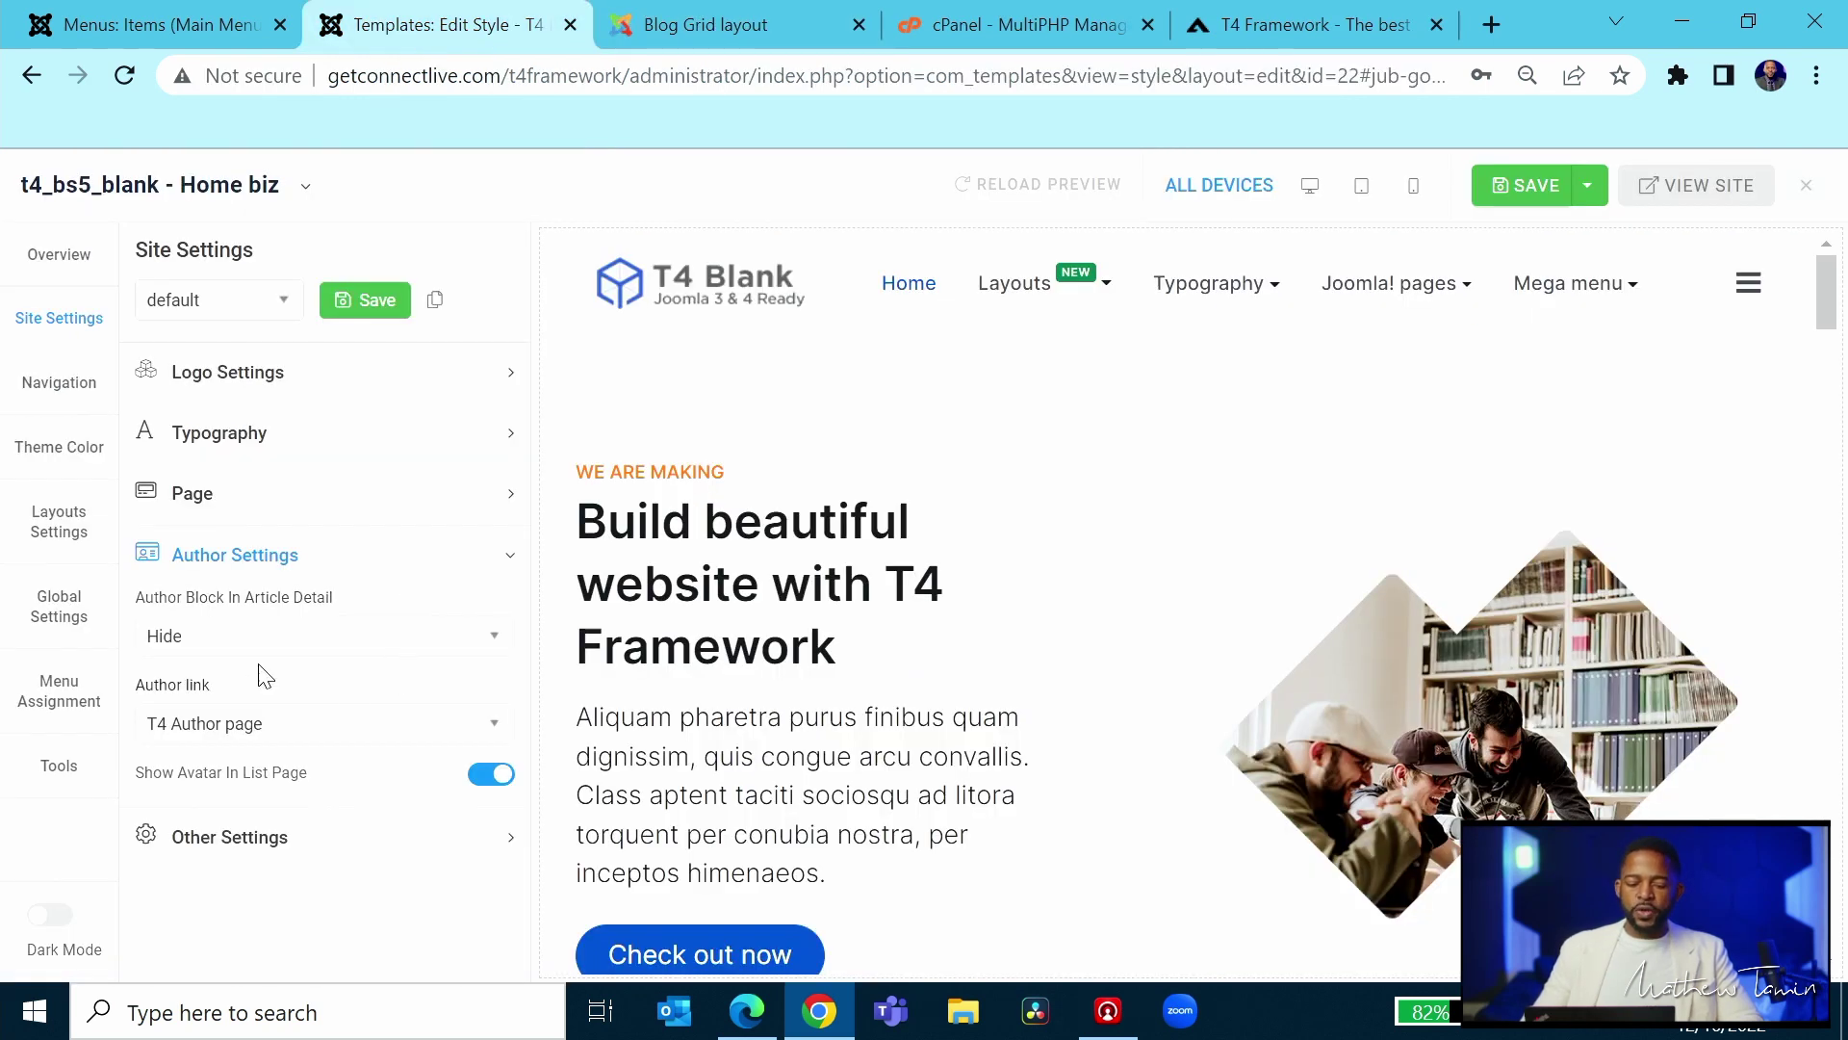
left_click(679, 28)
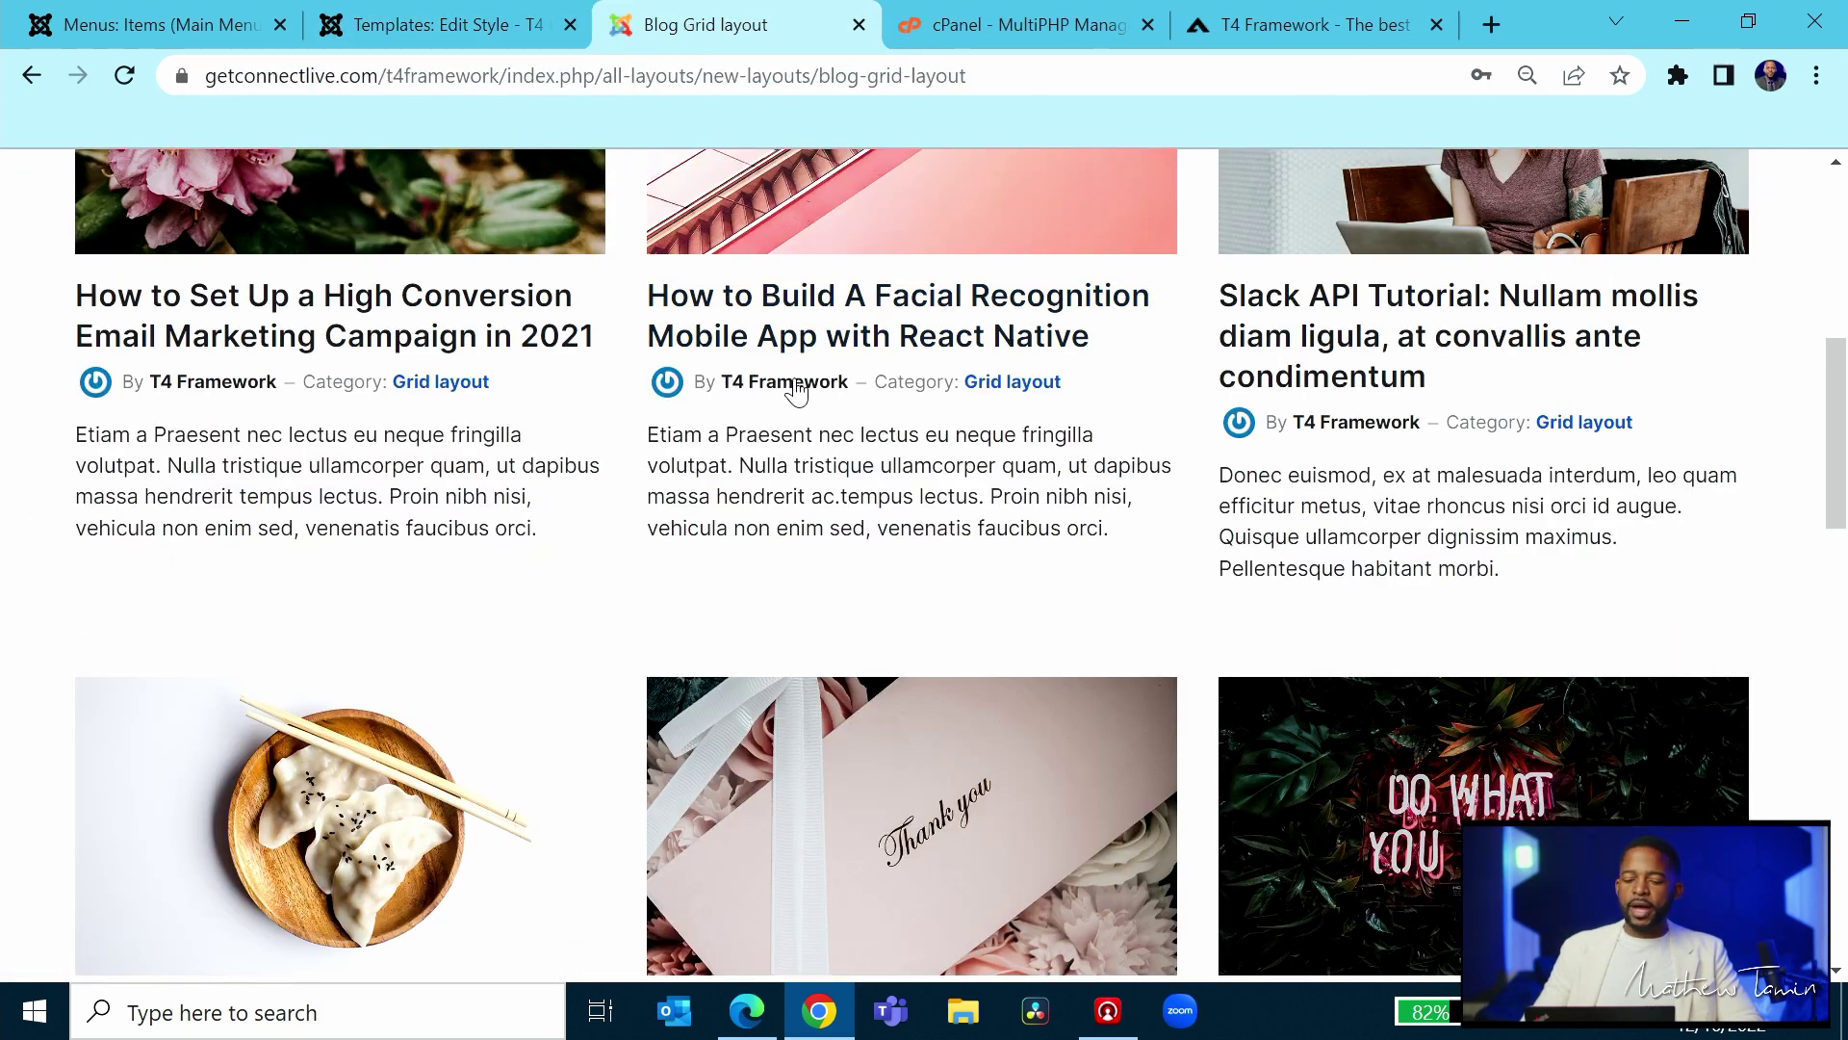
scroll(828, 501, "up", 4)
left_click(838, 626)
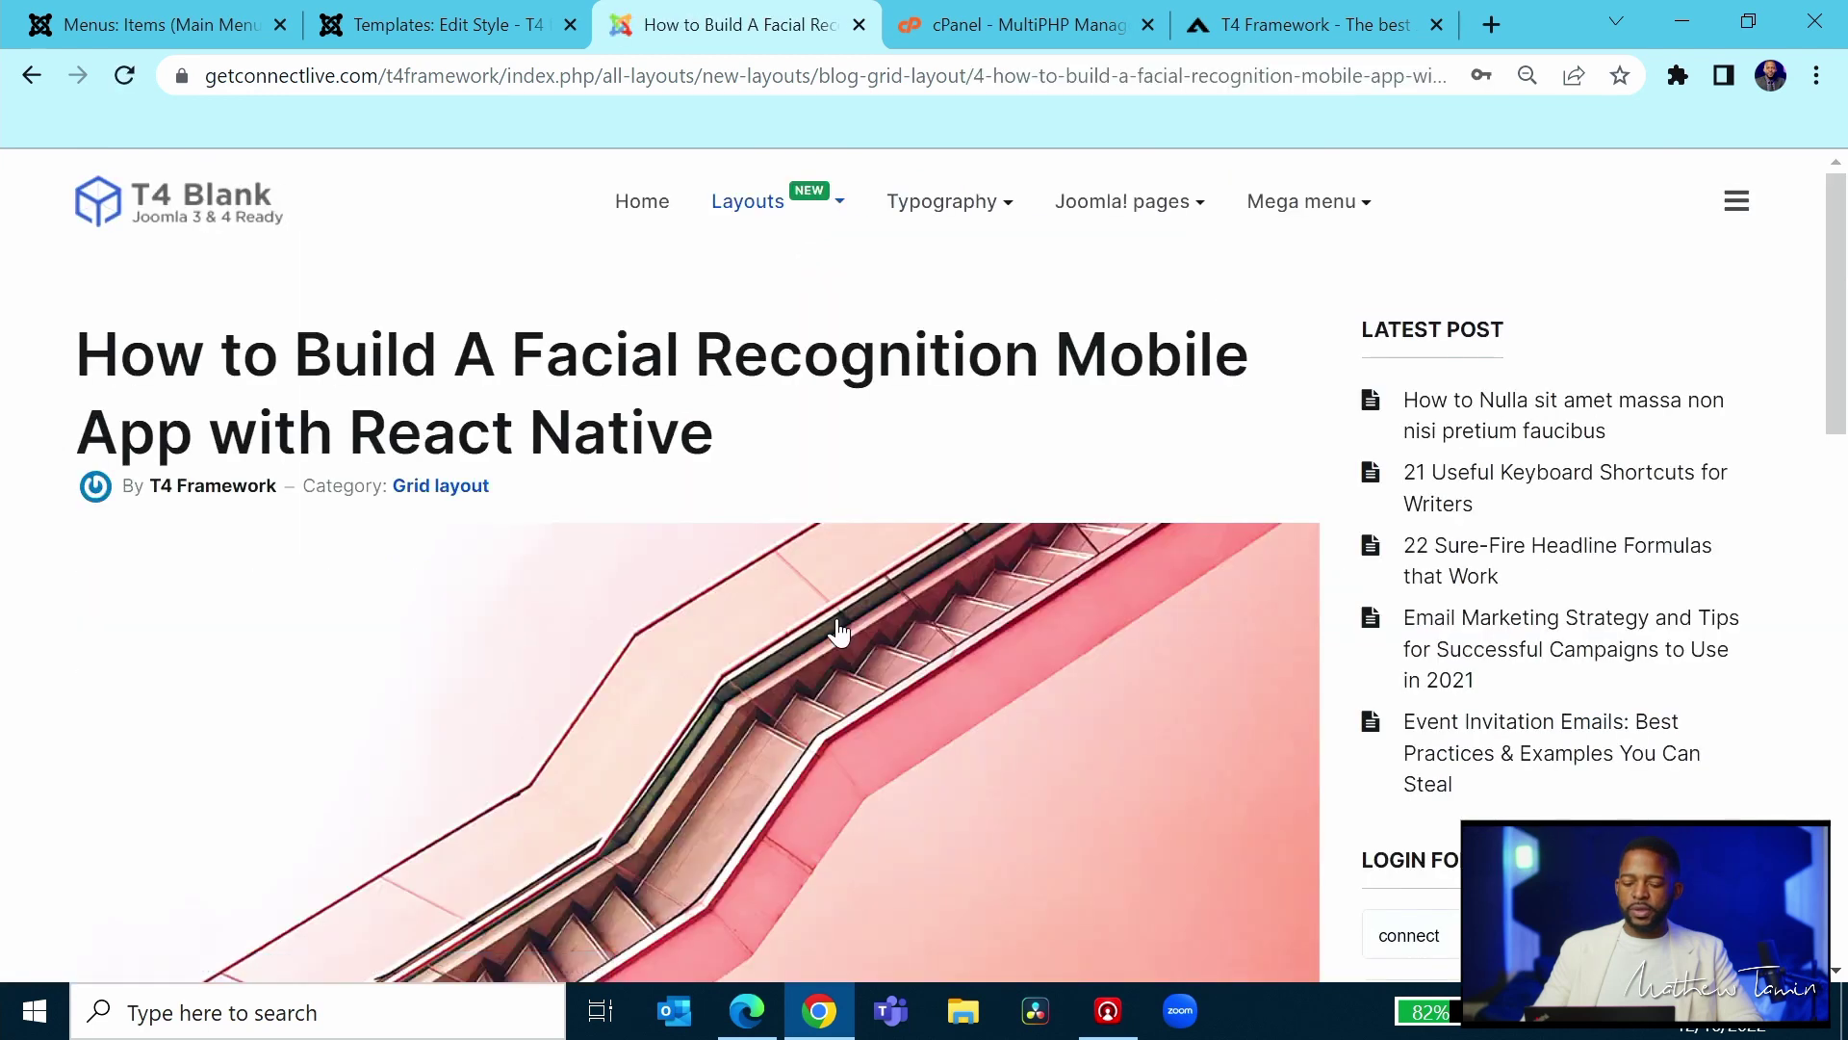
scroll(840, 630, "down", 8)
scroll(839, 630, "down", 5)
scroll(839, 630, "up", 12)
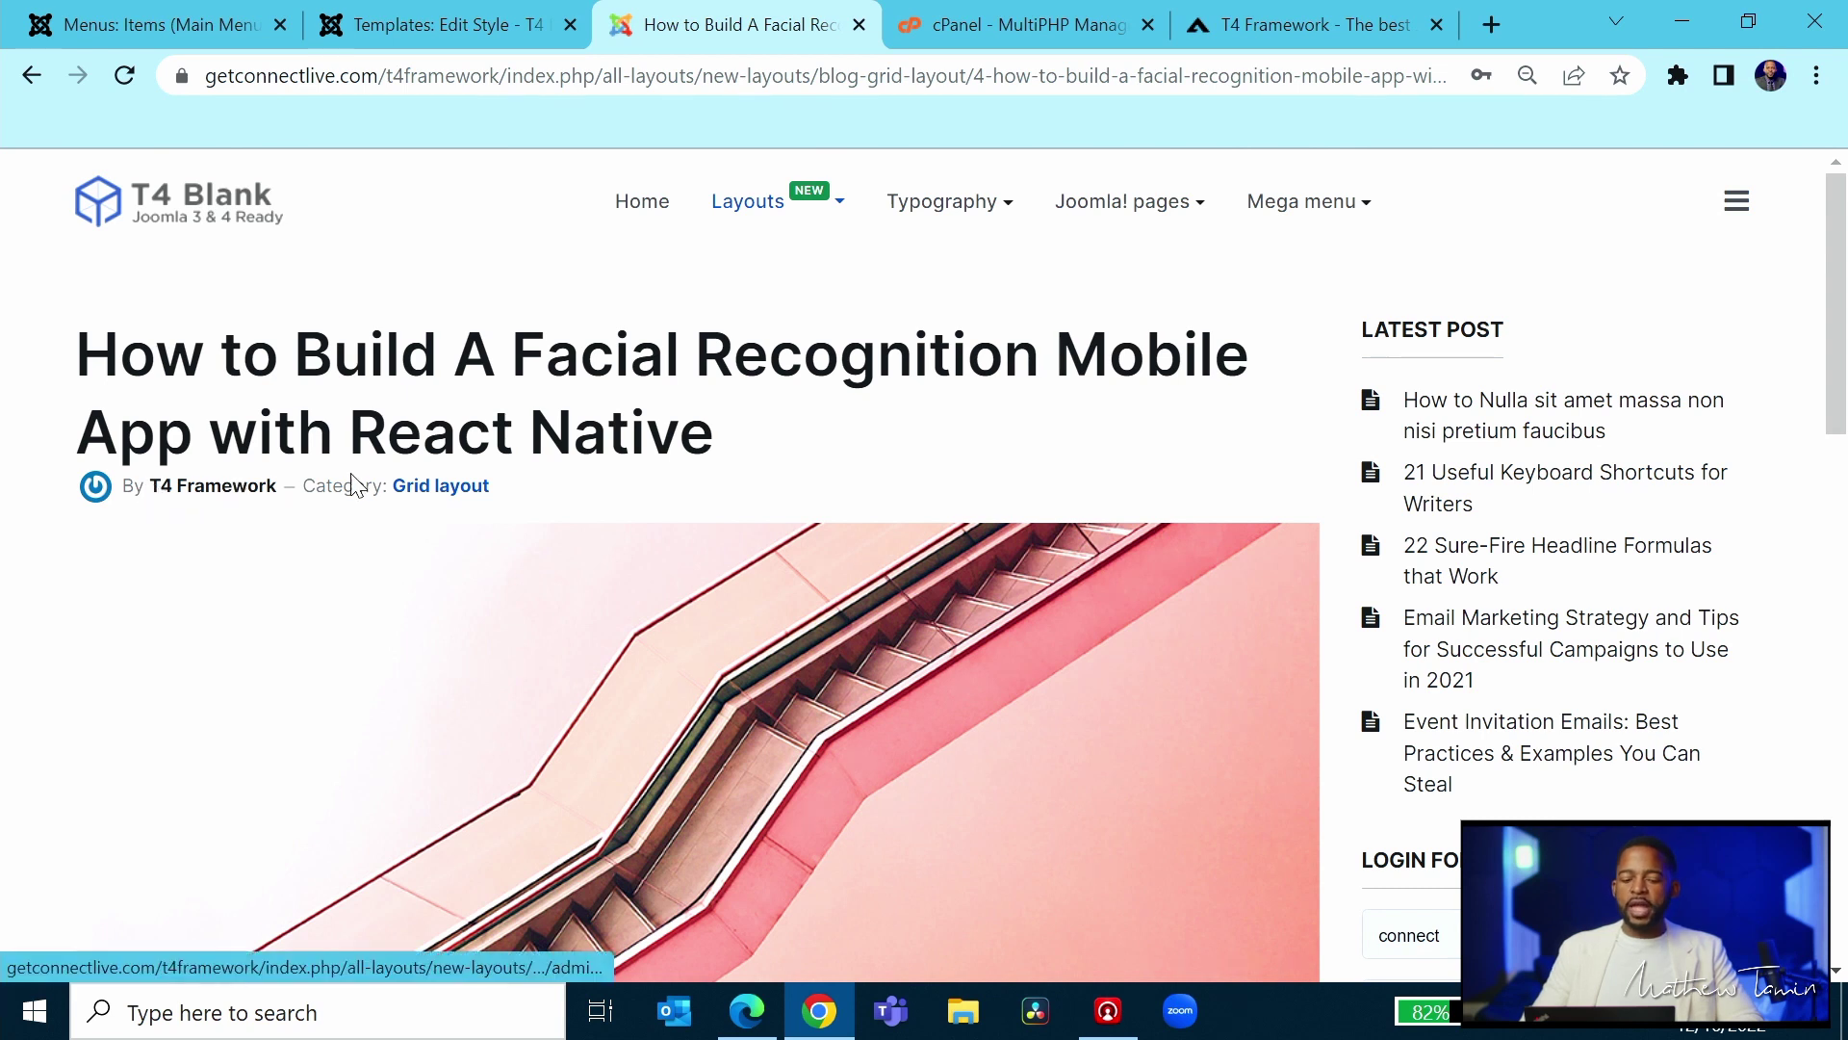
left_click(413, 21)
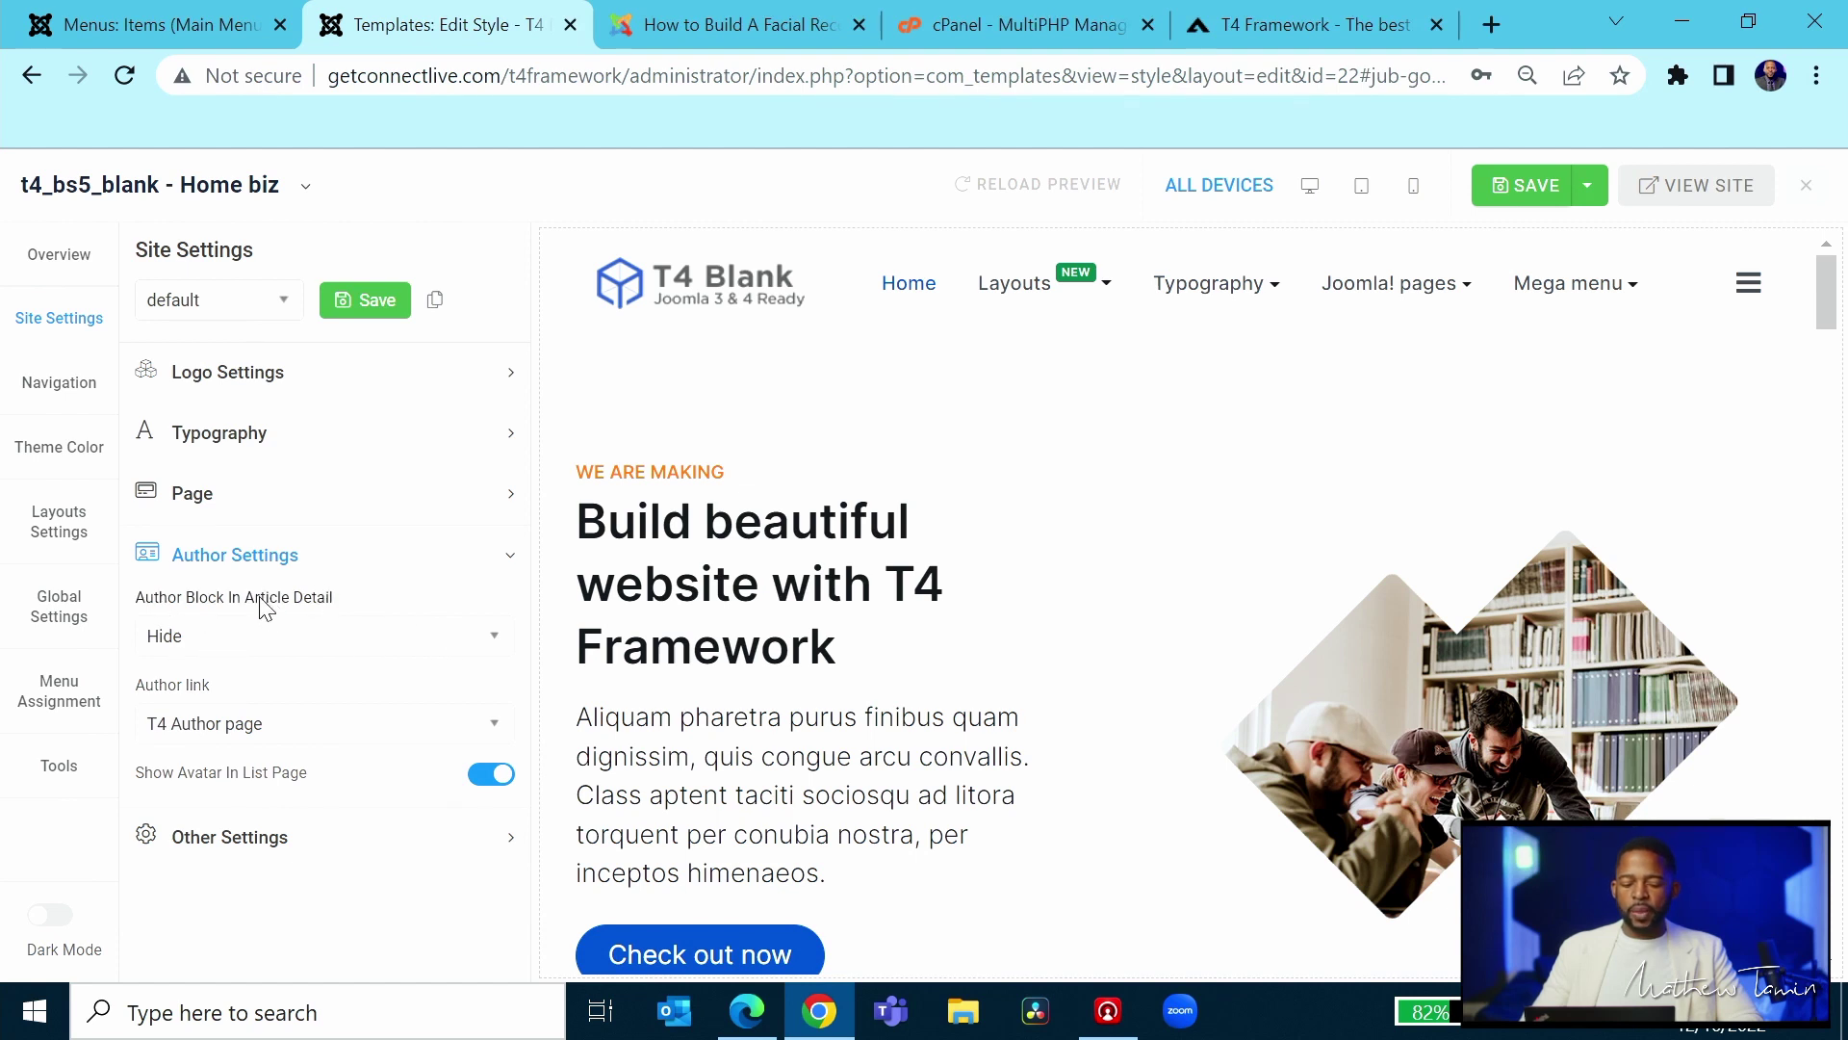
- Review the Author Block and Author link choices, keeping Hide and the T4 Author page
left_click(297, 645)
left_click(296, 648)
left_click(291, 648)
left_click(338, 643)
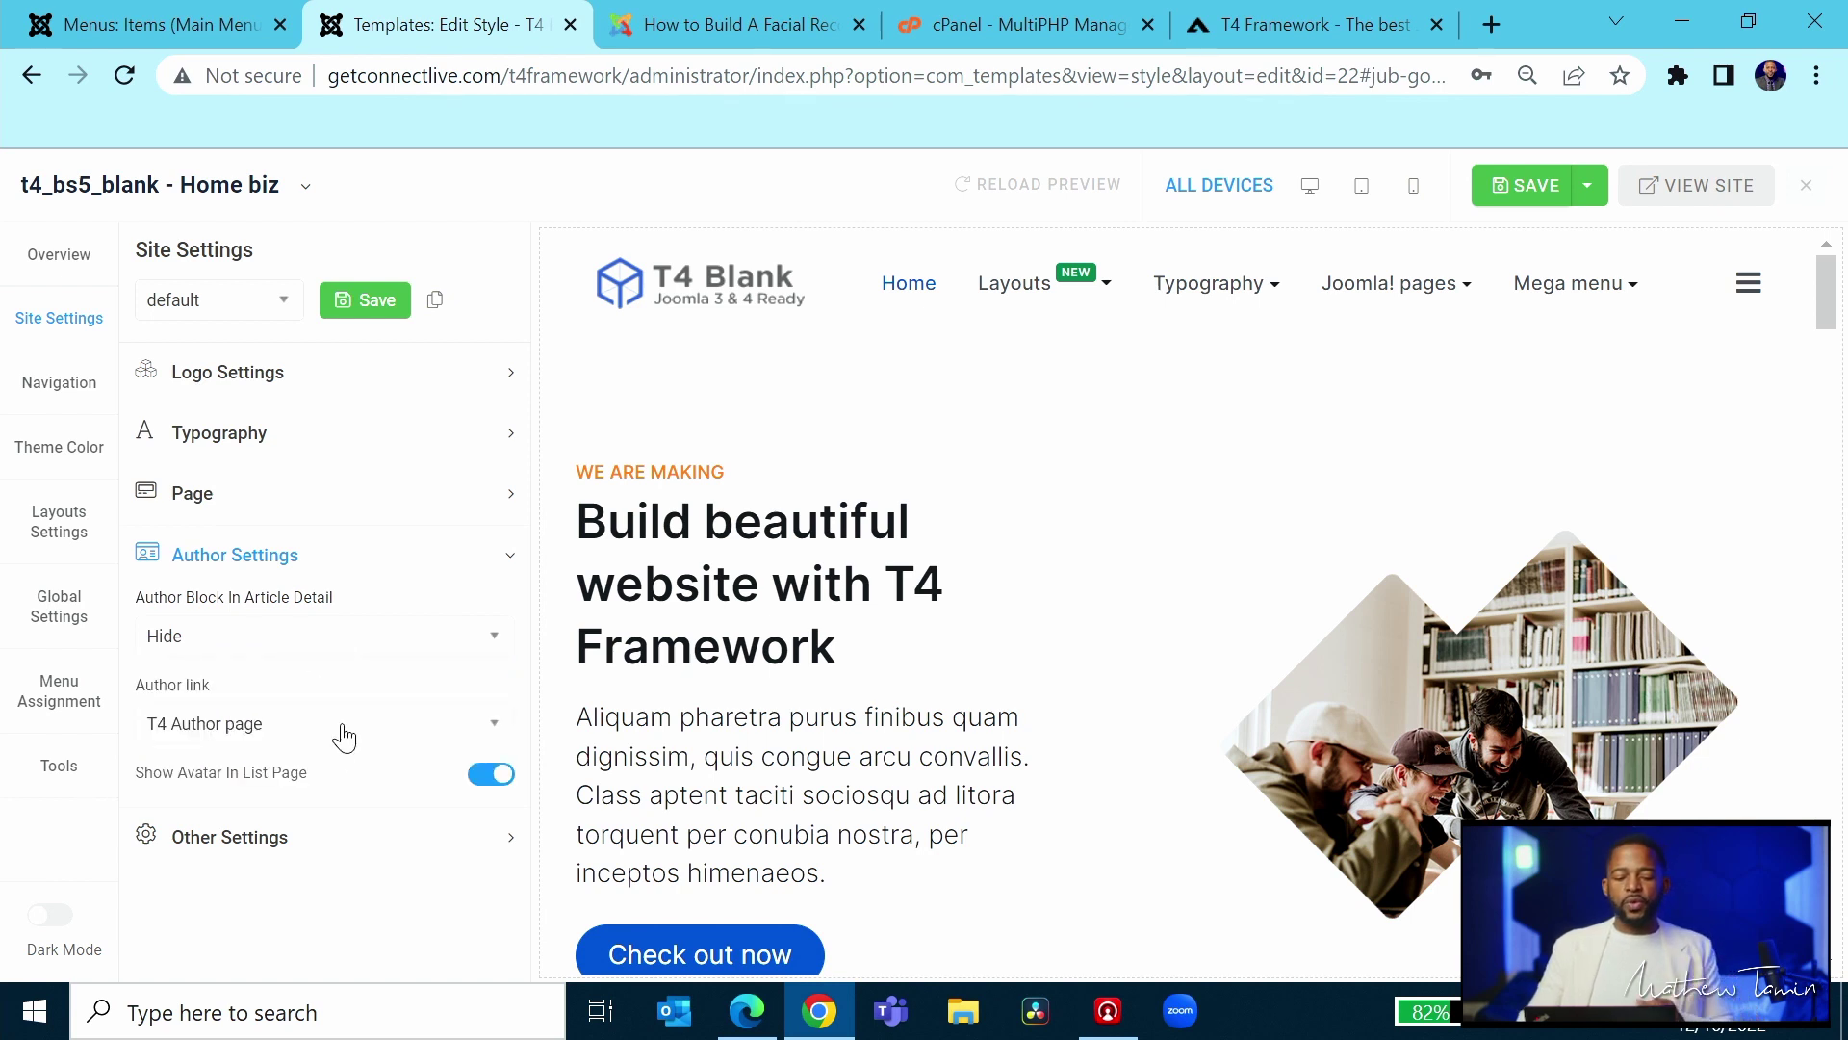
left_click(338, 747)
left_click(338, 750)
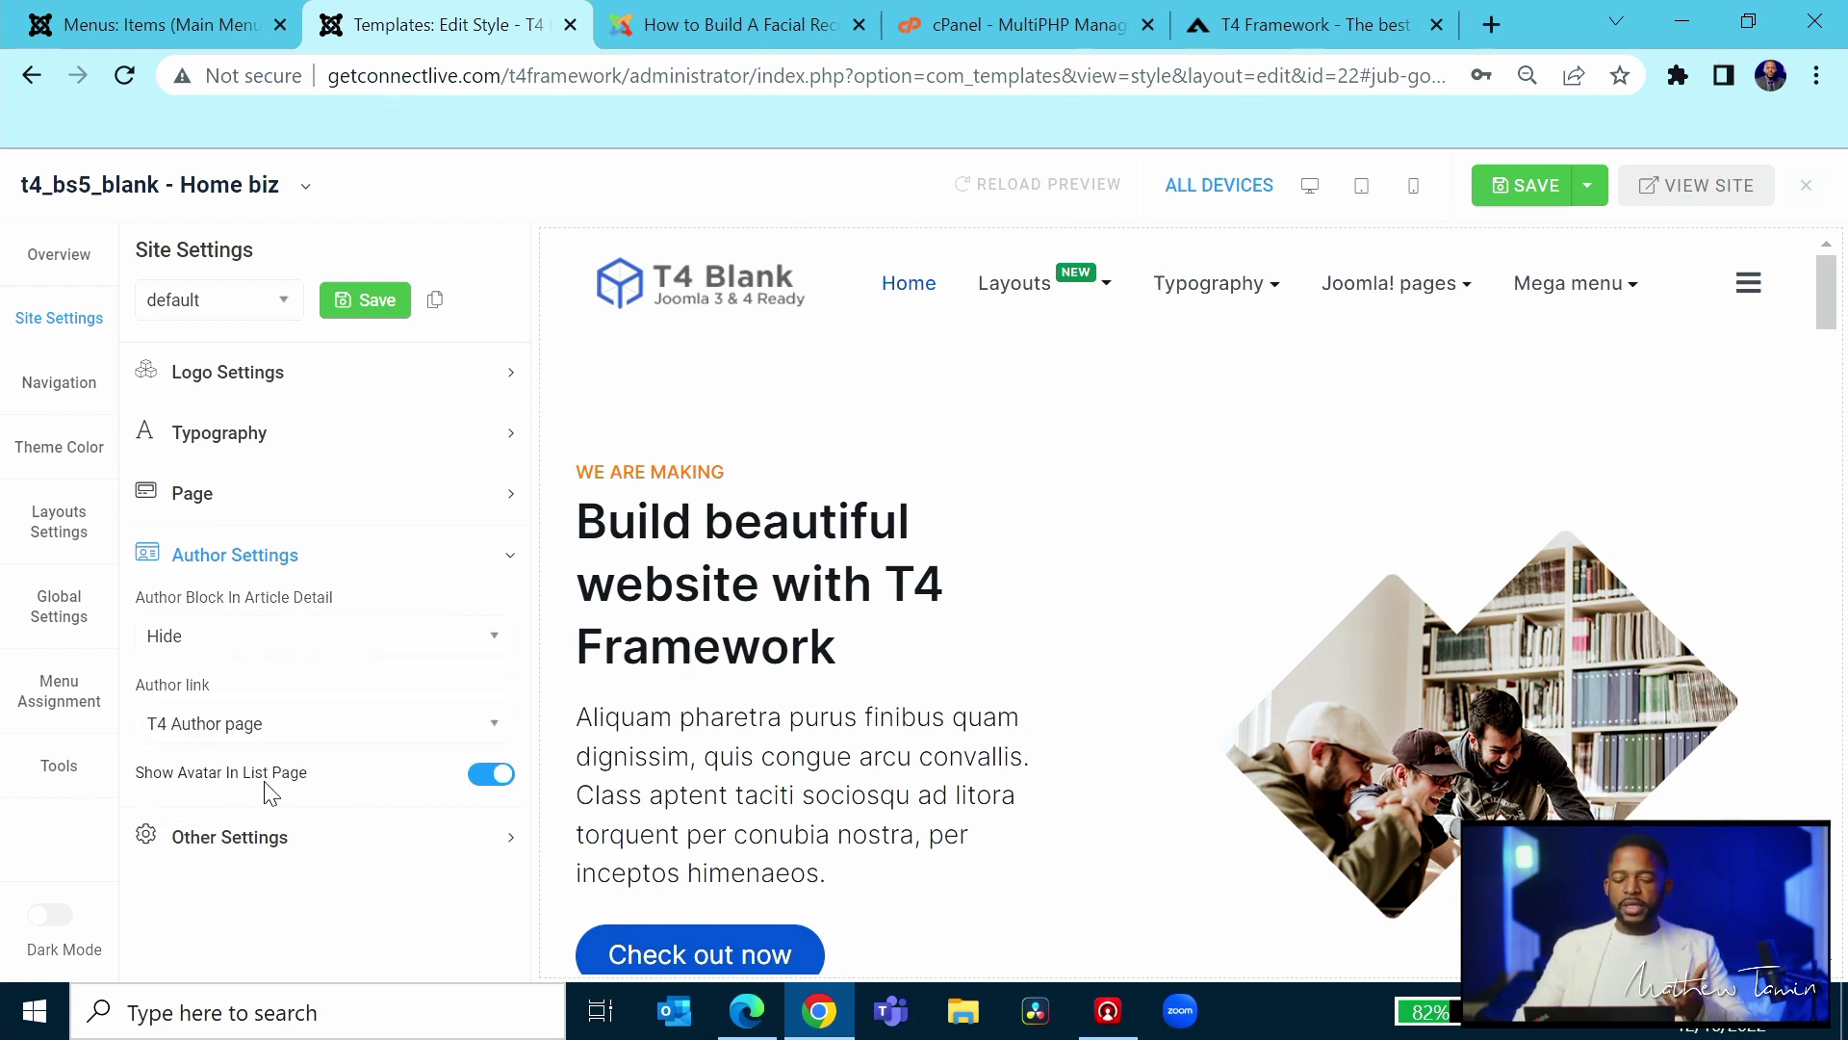
- Toggle list-page avatars off and back on, and expand Other Settings for favicon and Back To Top
left_click(484, 778)
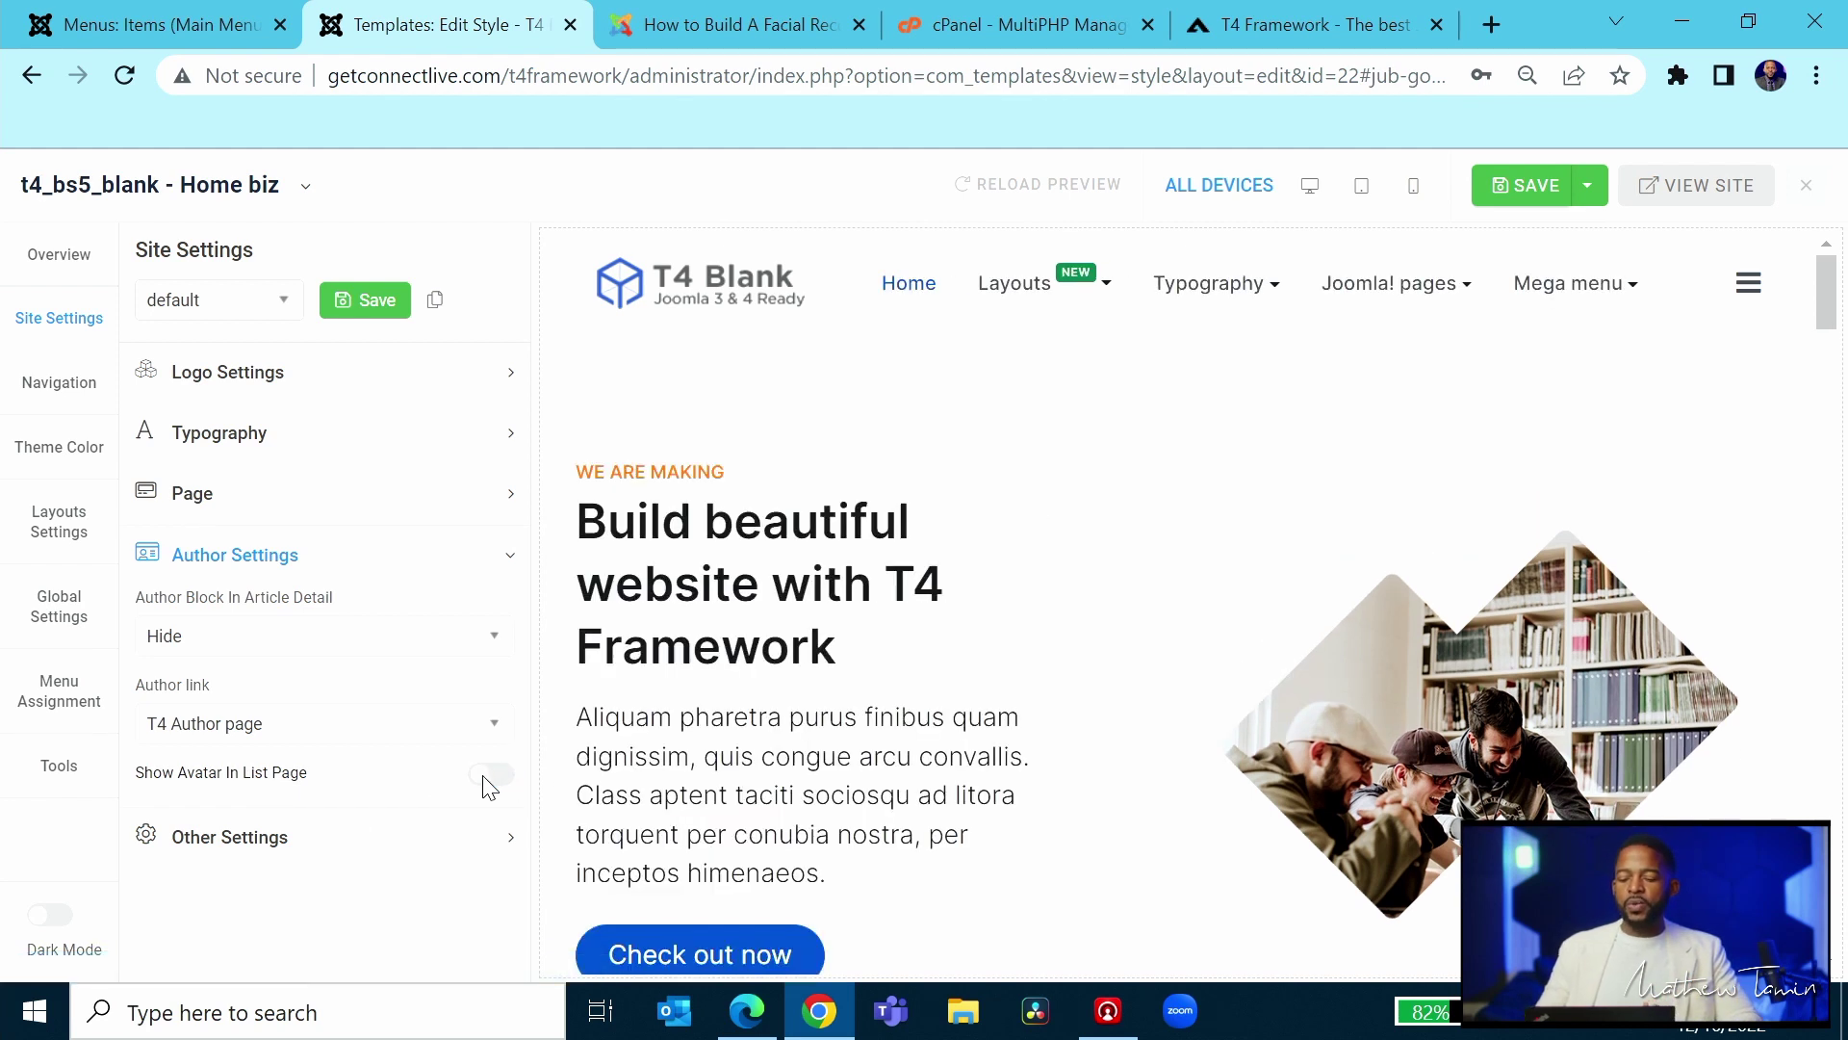
scroll(994, 631, "down", 5)
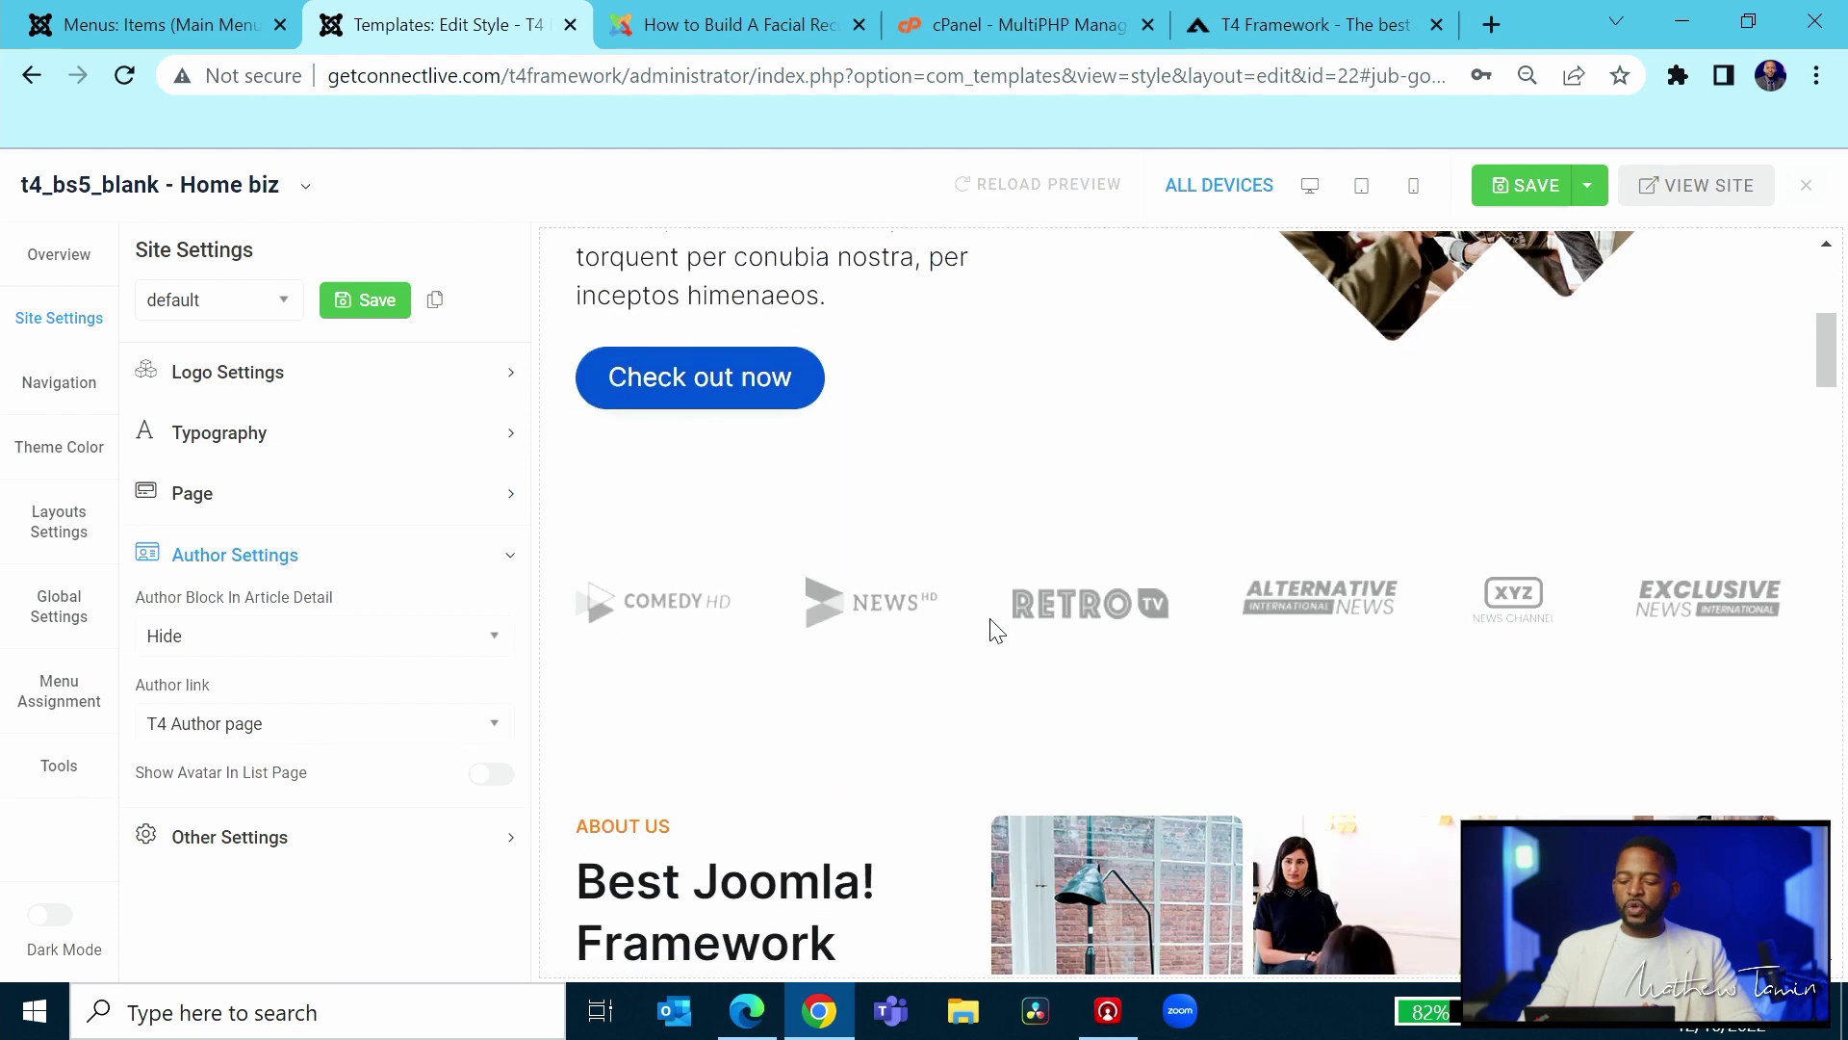
scroll(1007, 640, "down", 4)
scroll(1303, 516, "up", 10)
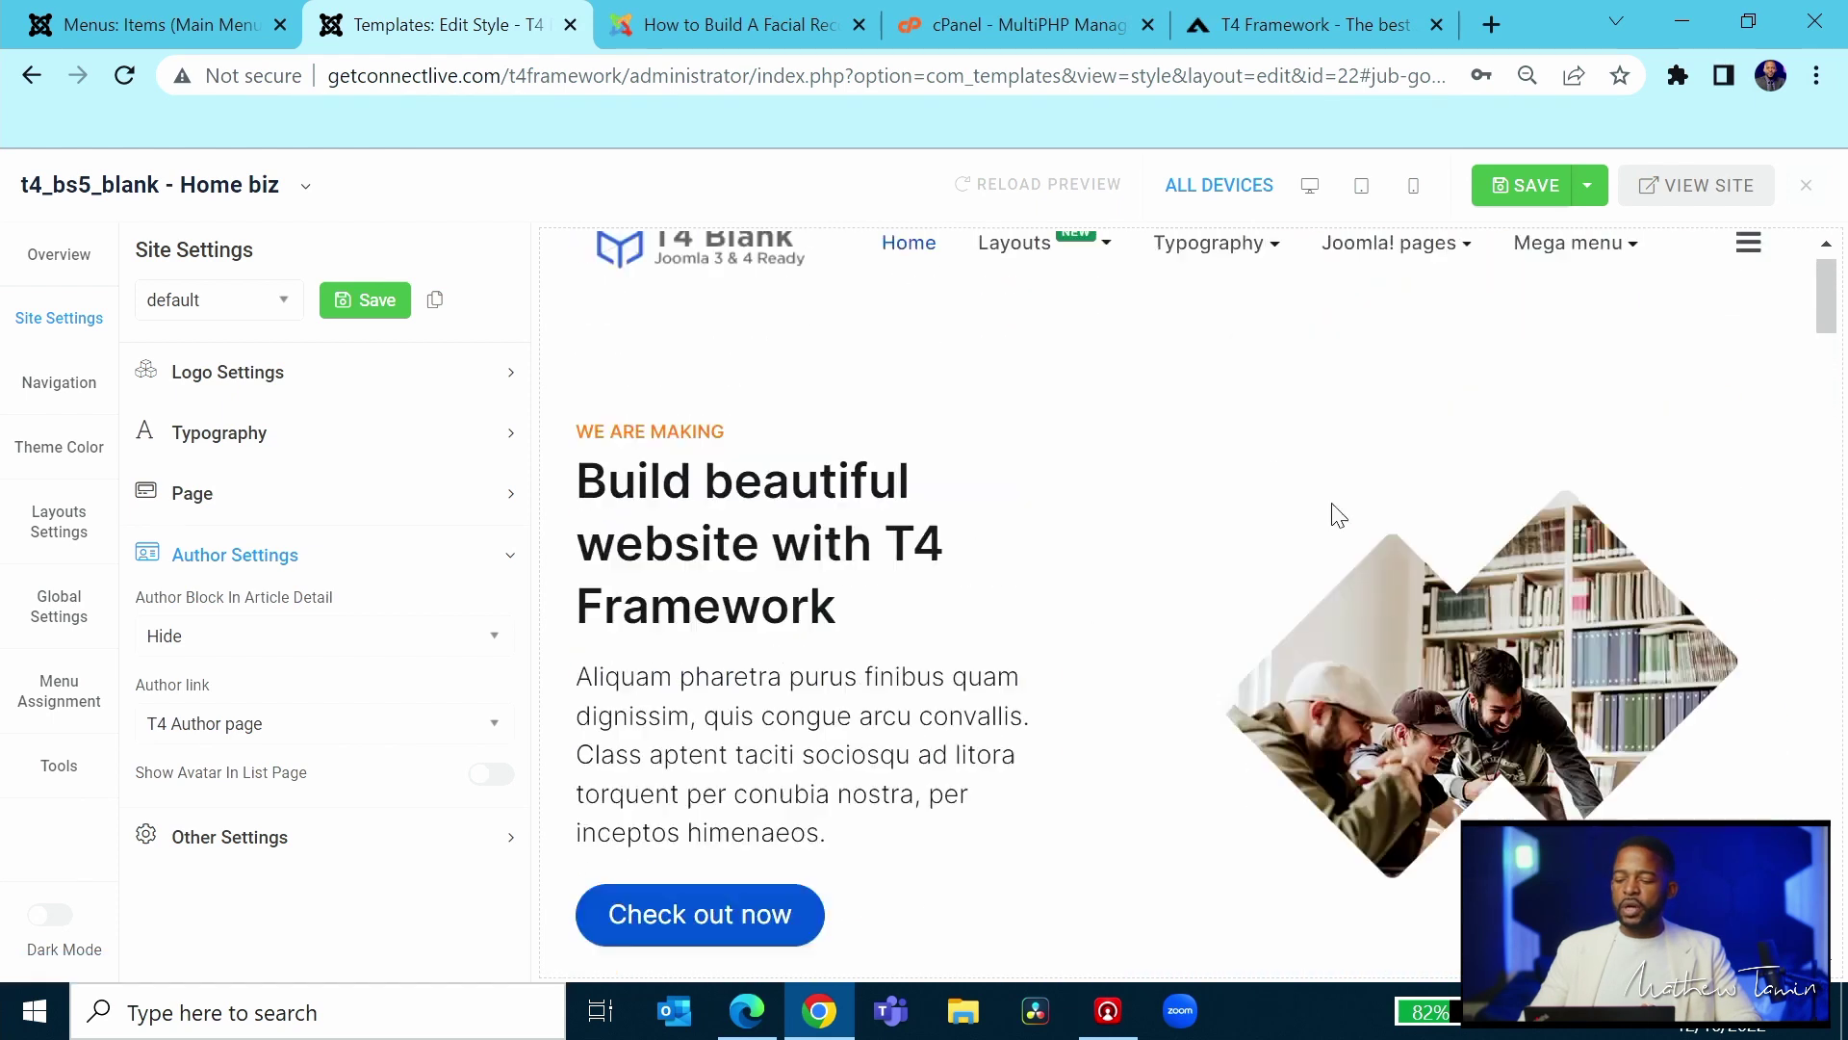
mouse_move(1248, 387)
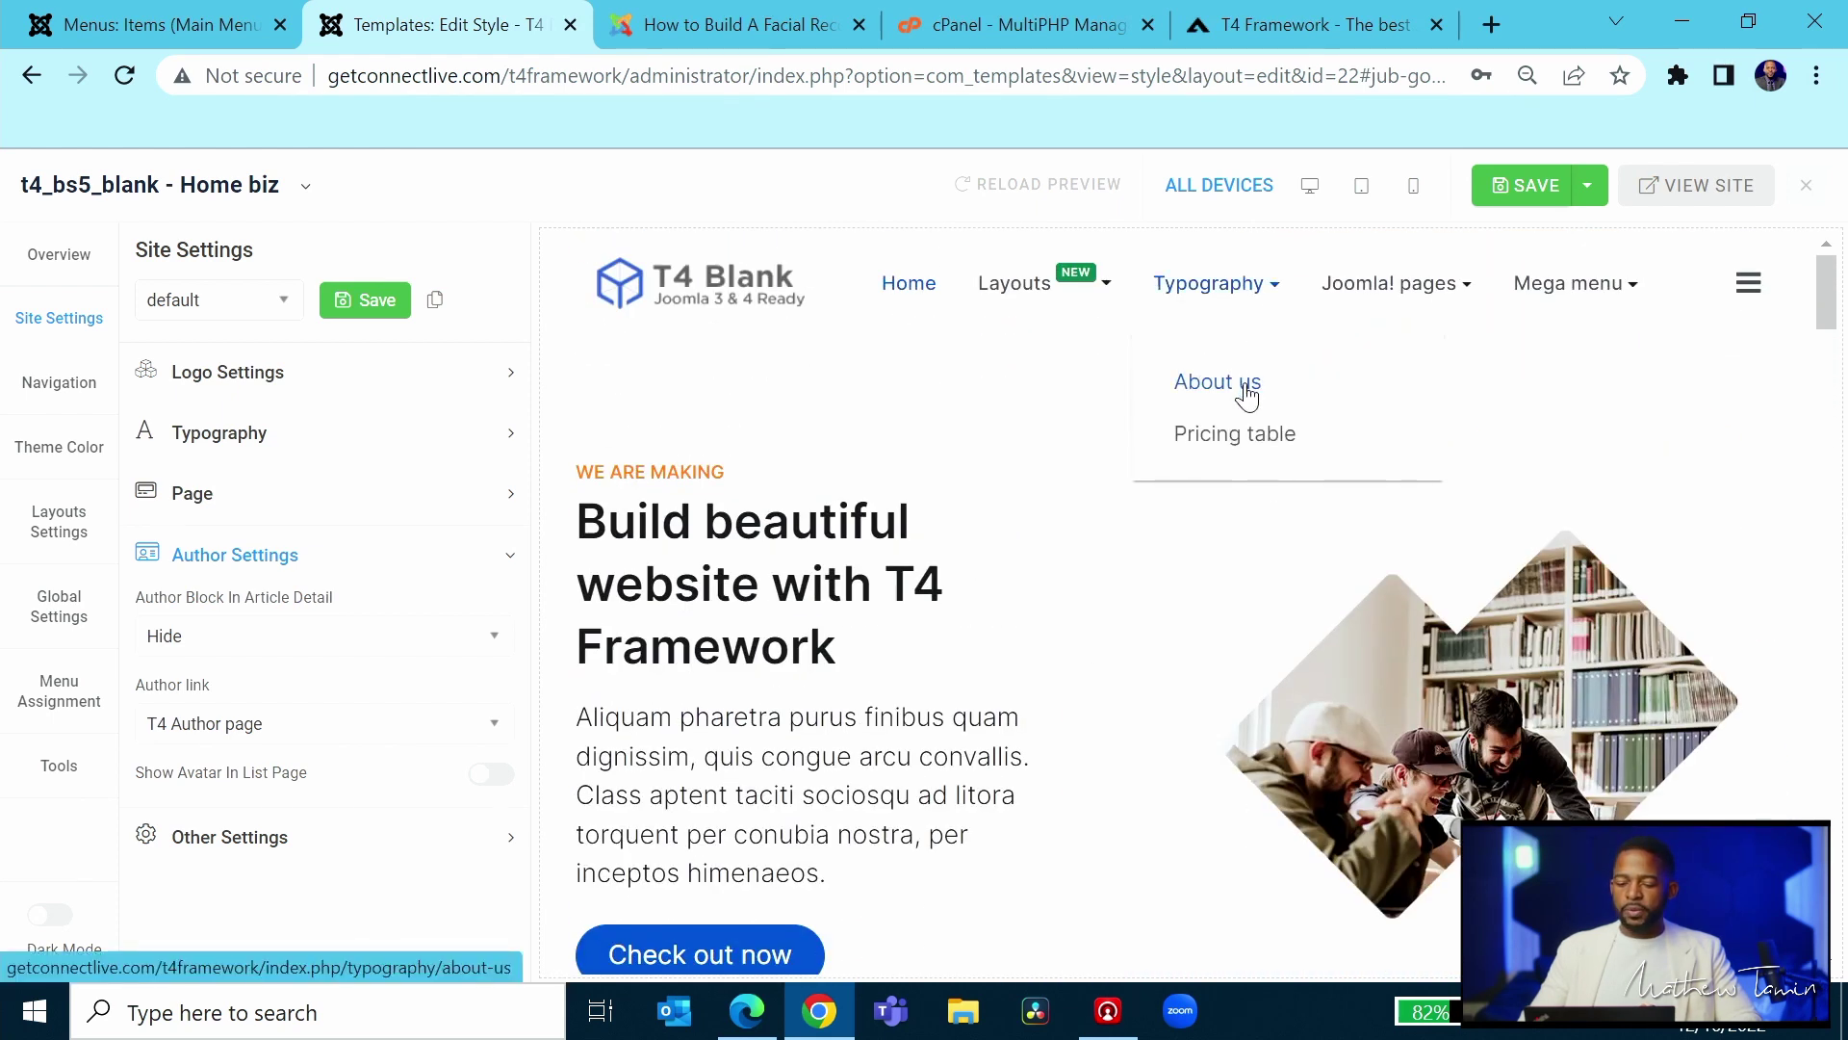
left_click(496, 775)
left_click(374, 847)
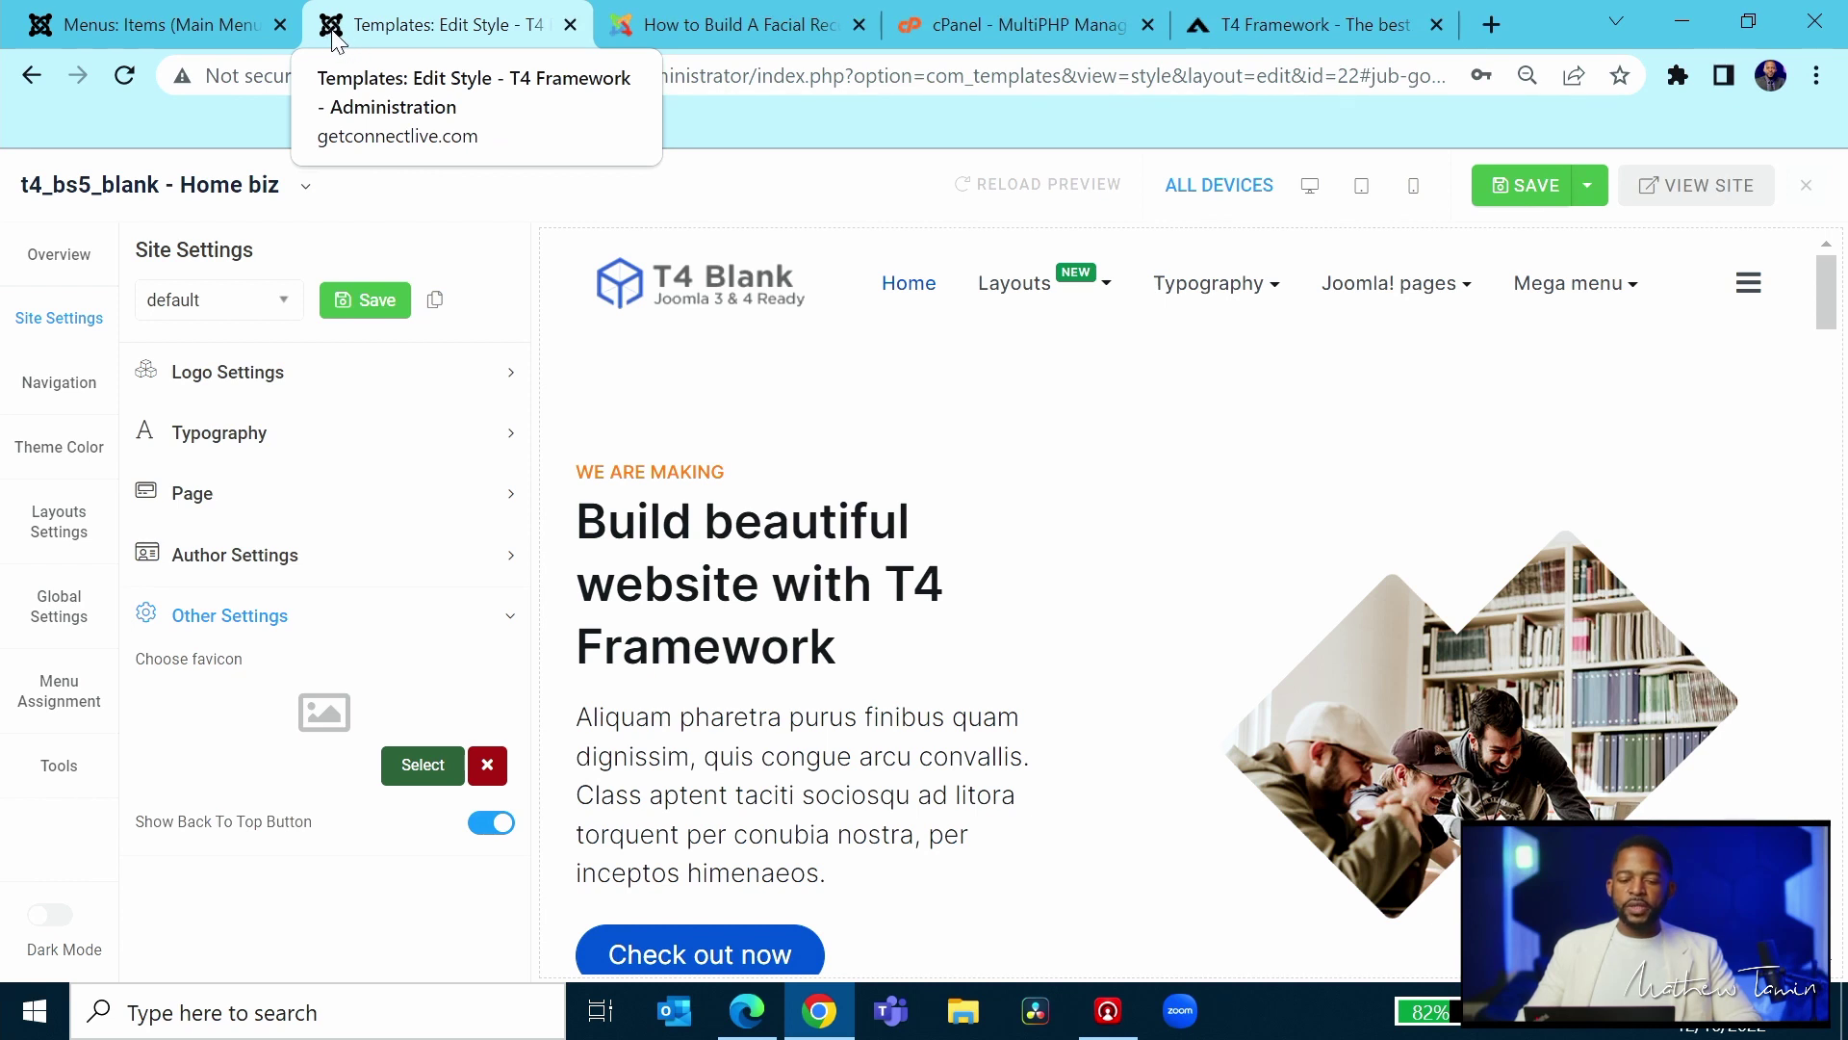
left_click(424, 763)
scroll(1082, 658, "down", 2)
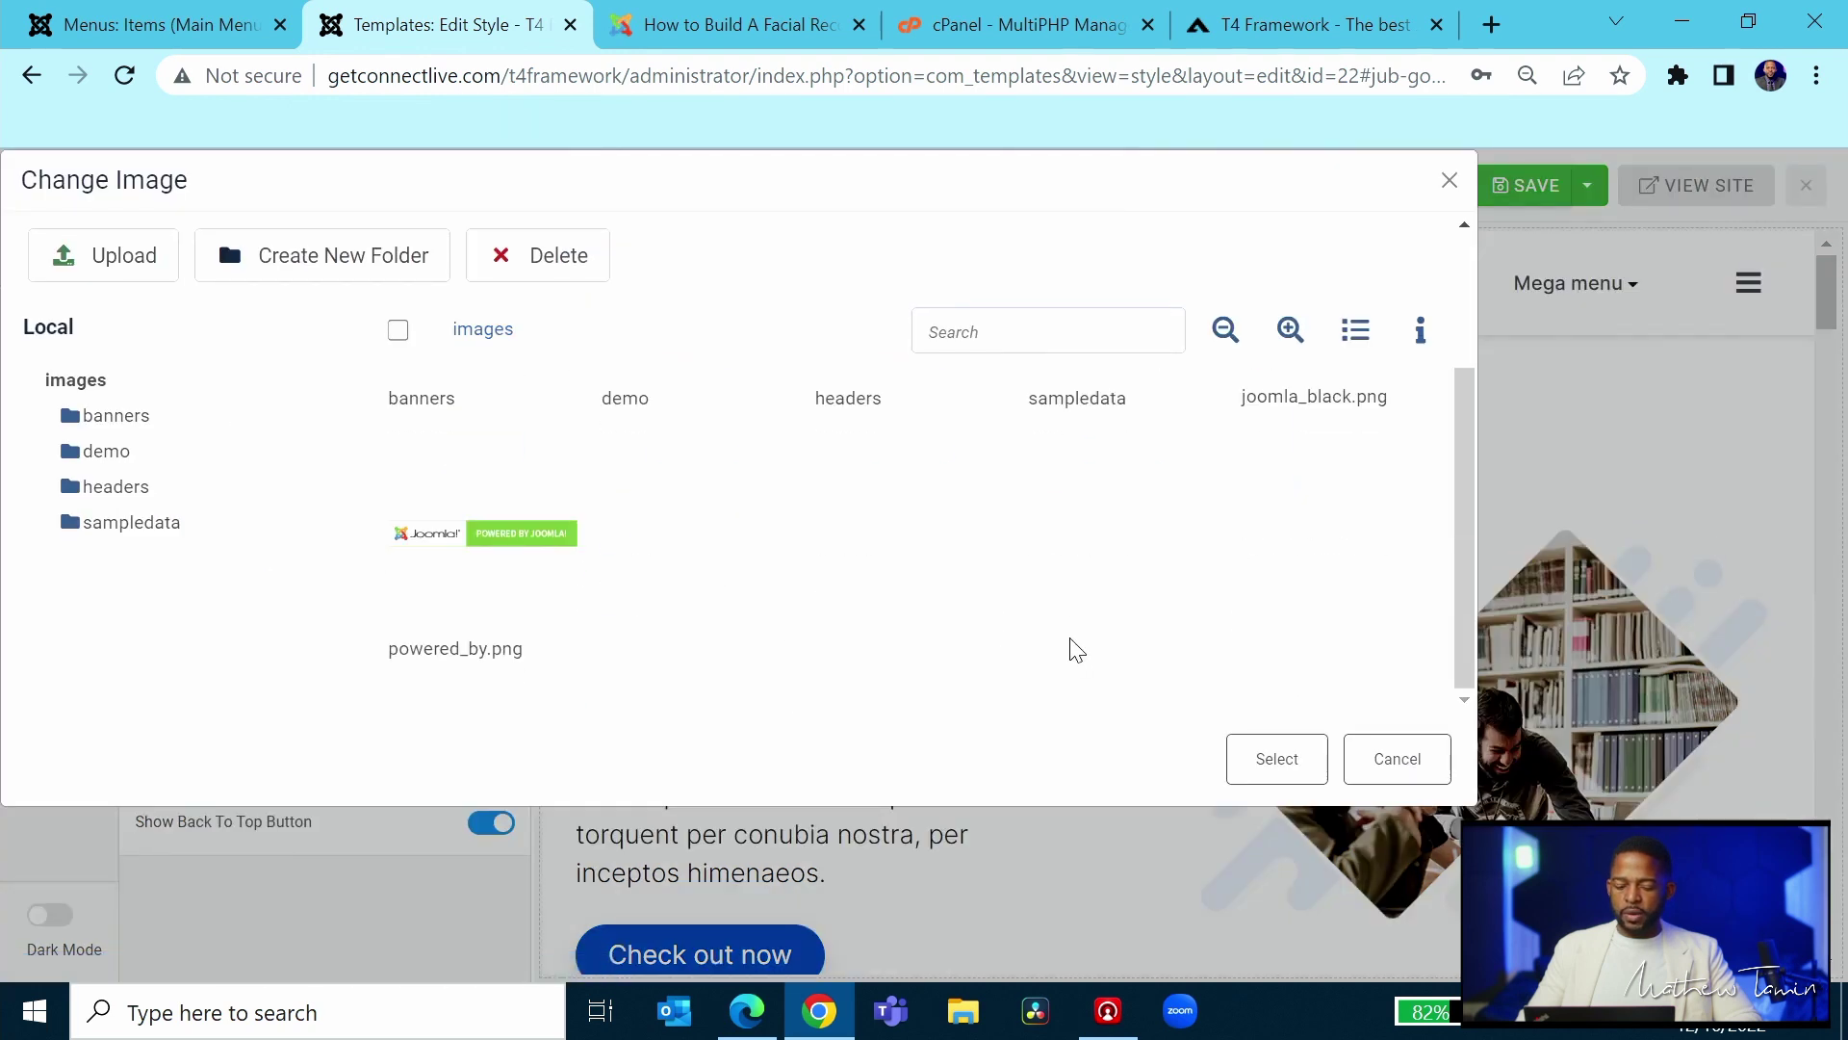
scroll(1077, 651, "up", 2)
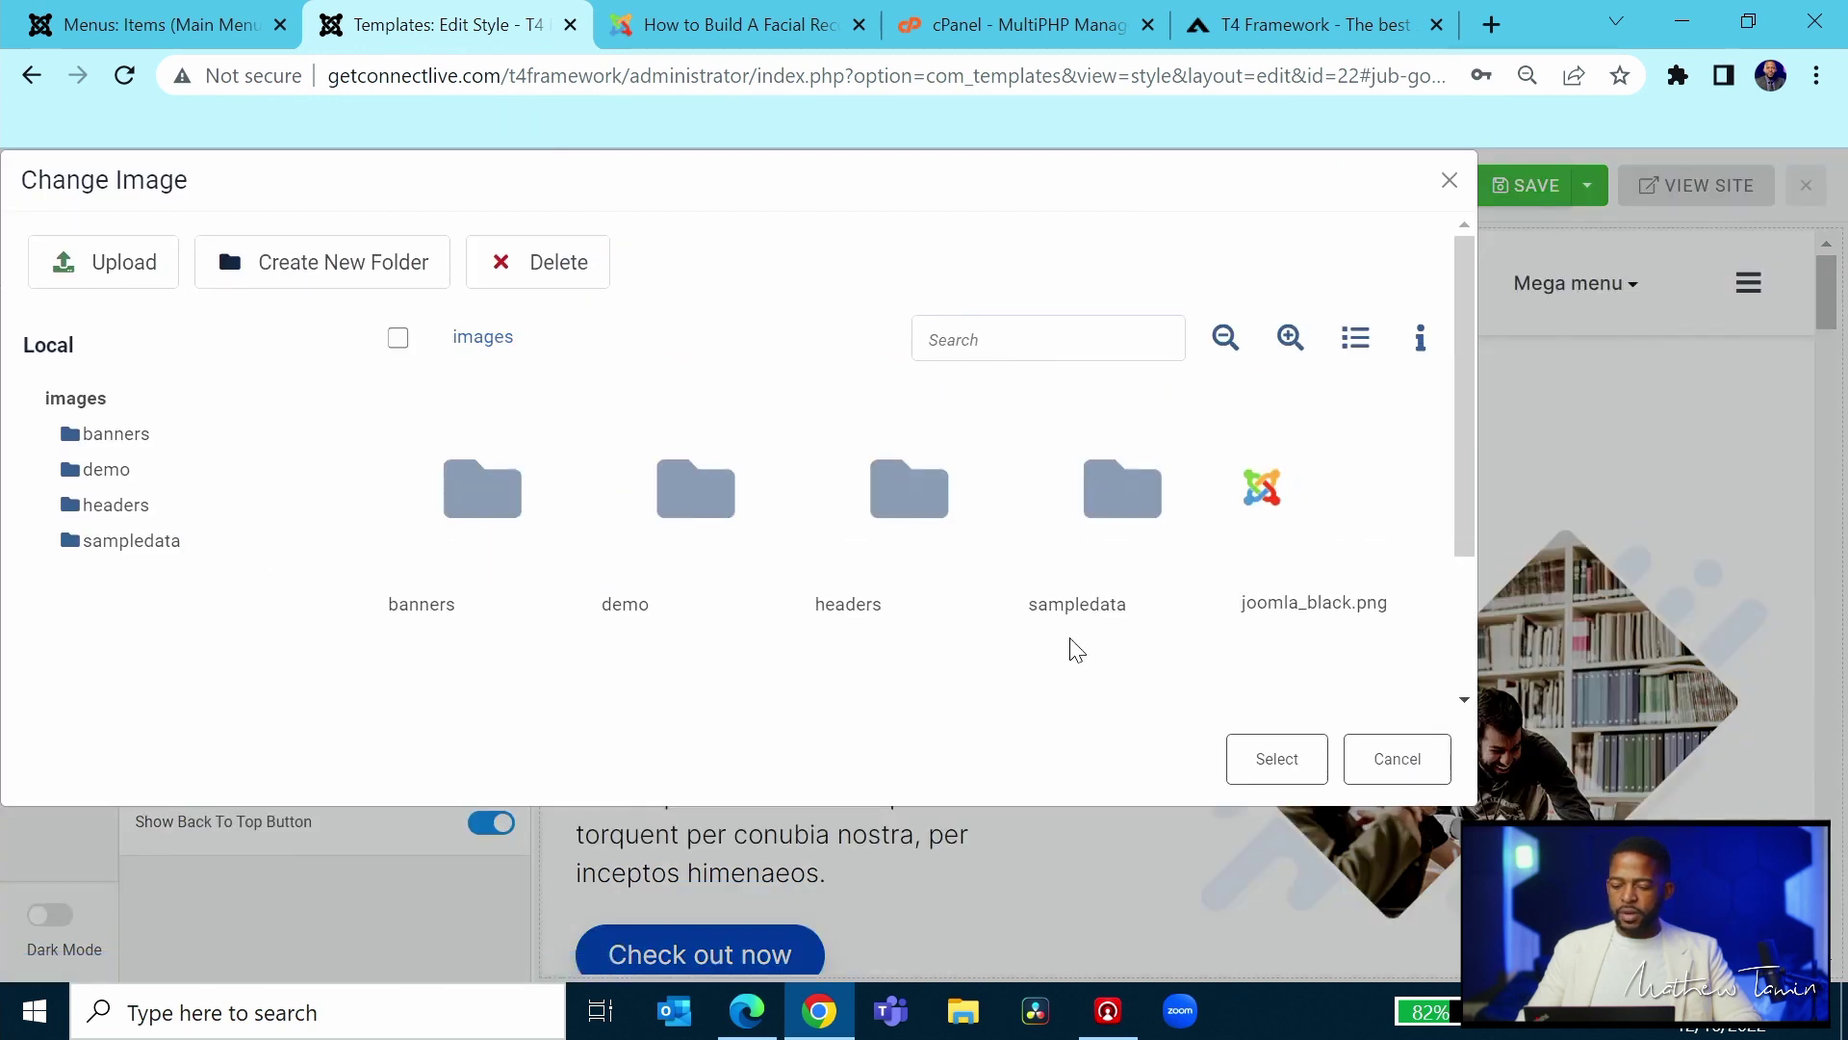
left_click(1397, 760)
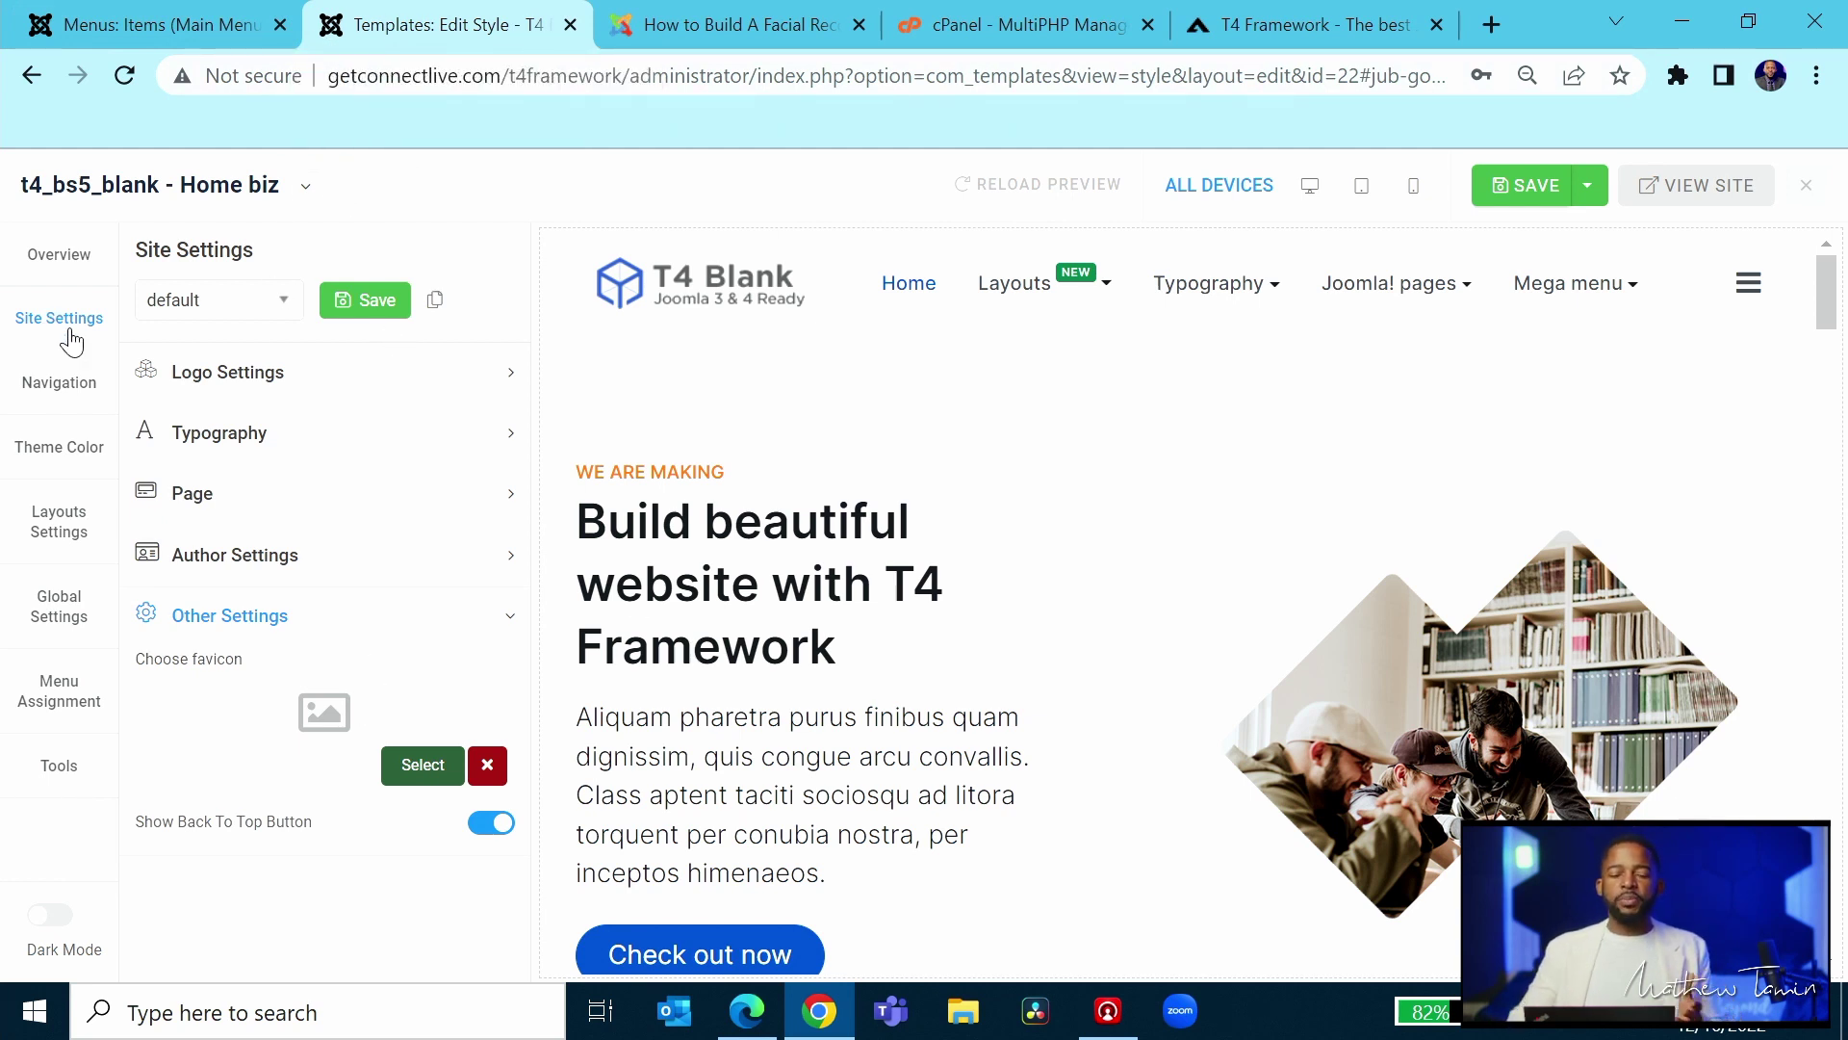
- Expand and collapse the Logo, Typography, Page Background and Author sections to review their options
left_click(335, 391)
left_click(335, 390)
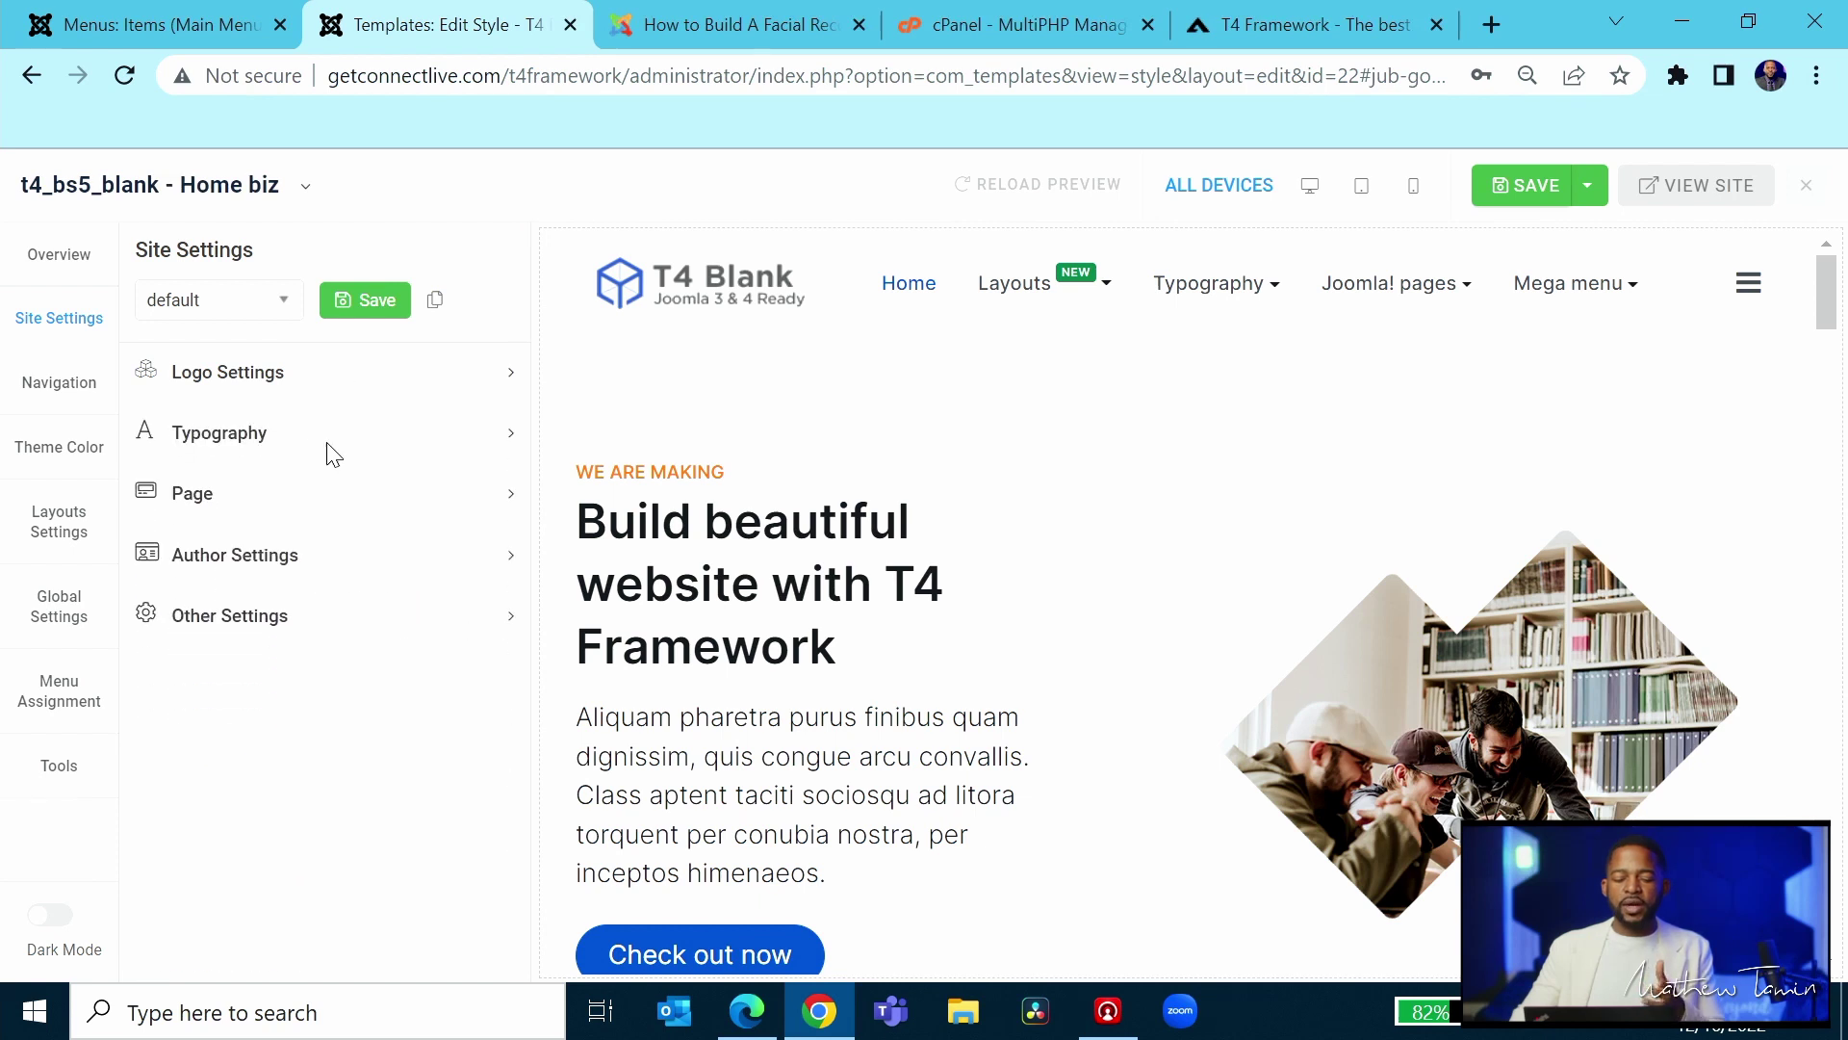
left_click(287, 435)
left_click(288, 438)
left_click(270, 506)
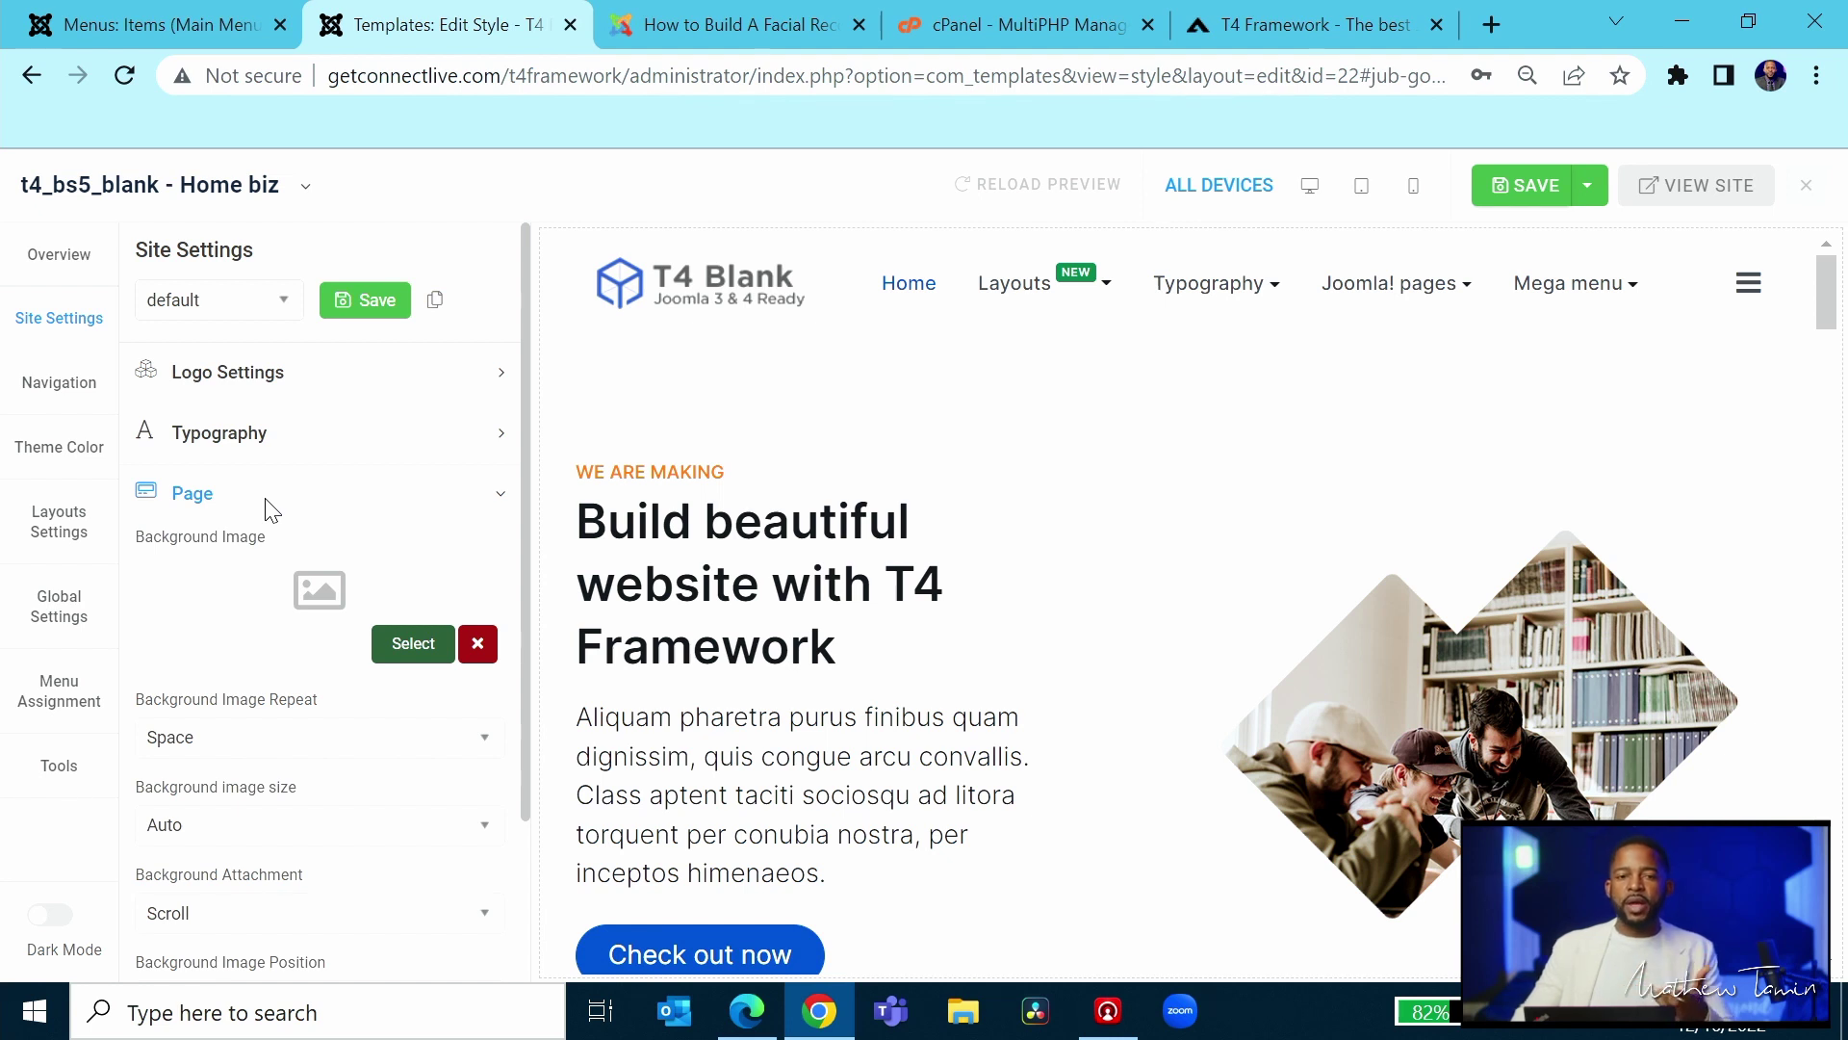
left_click(272, 508)
left_click(276, 566)
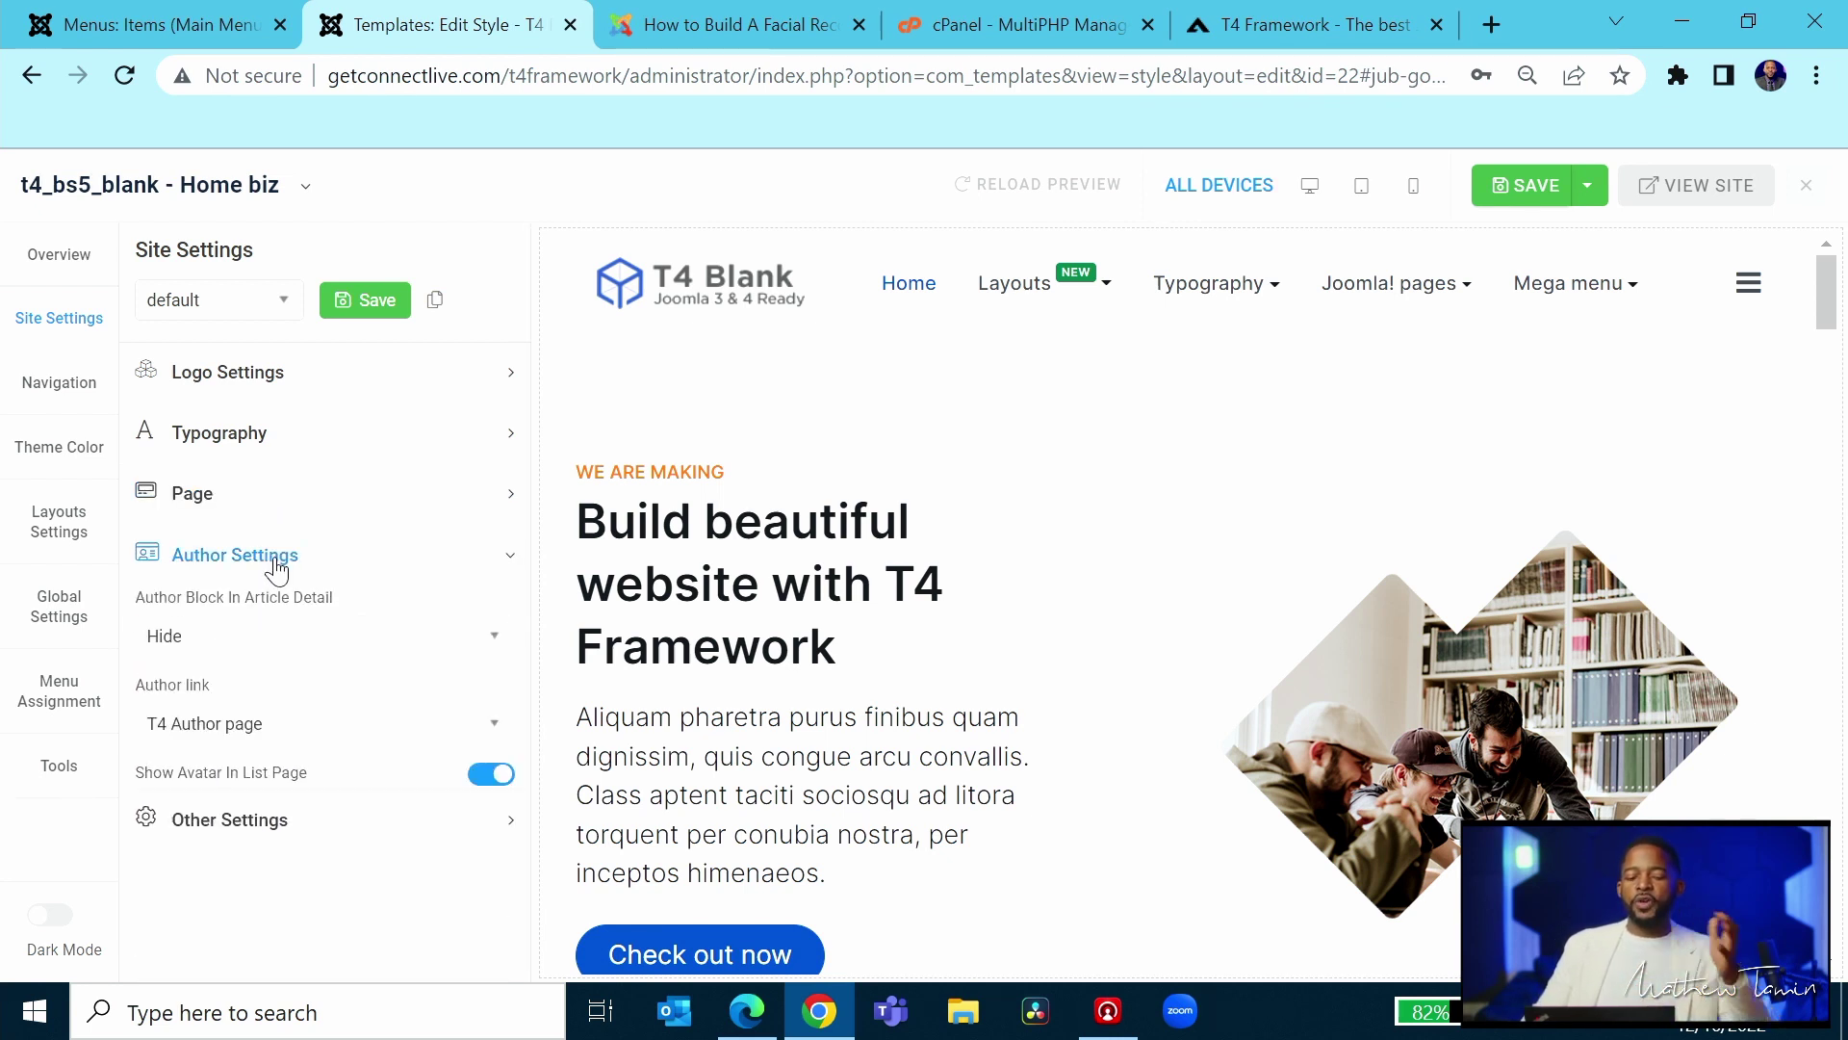
left_click(350, 568)
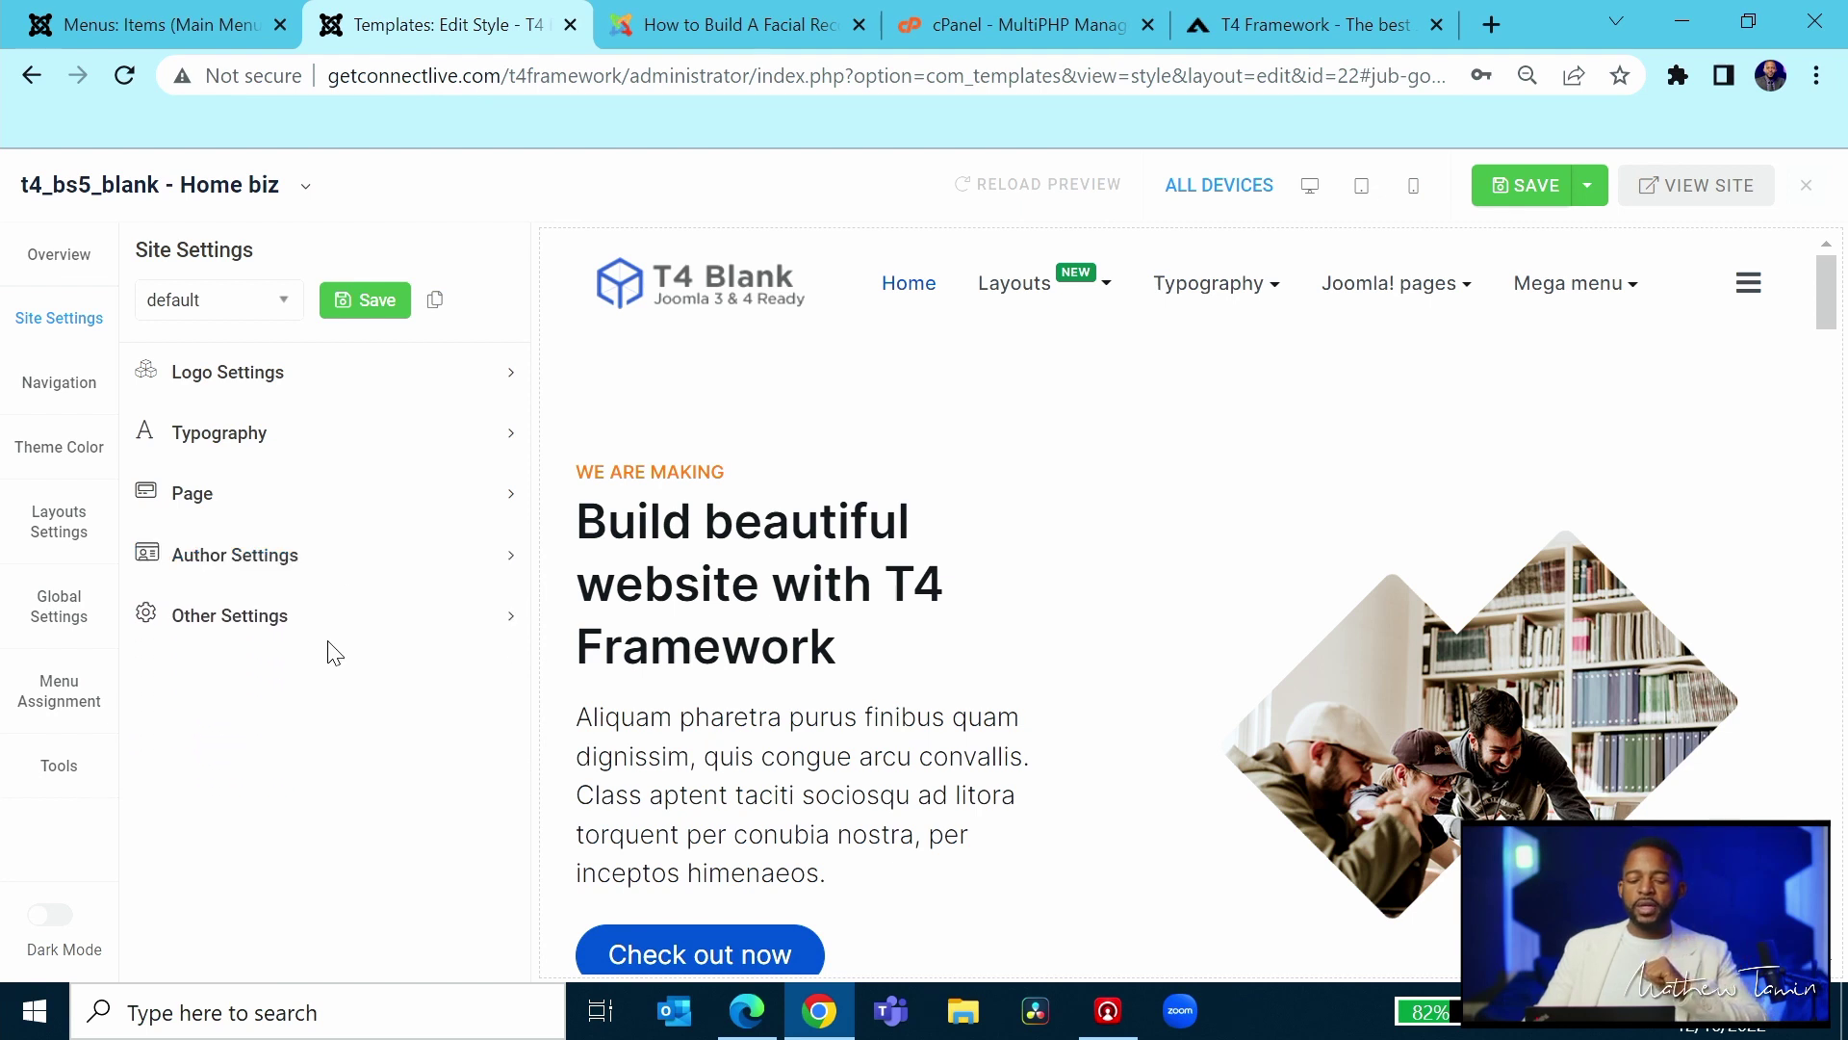
- After checking the facial recognition article, apply the Blog preset, then the home-magz preset
left_click(685, 39)
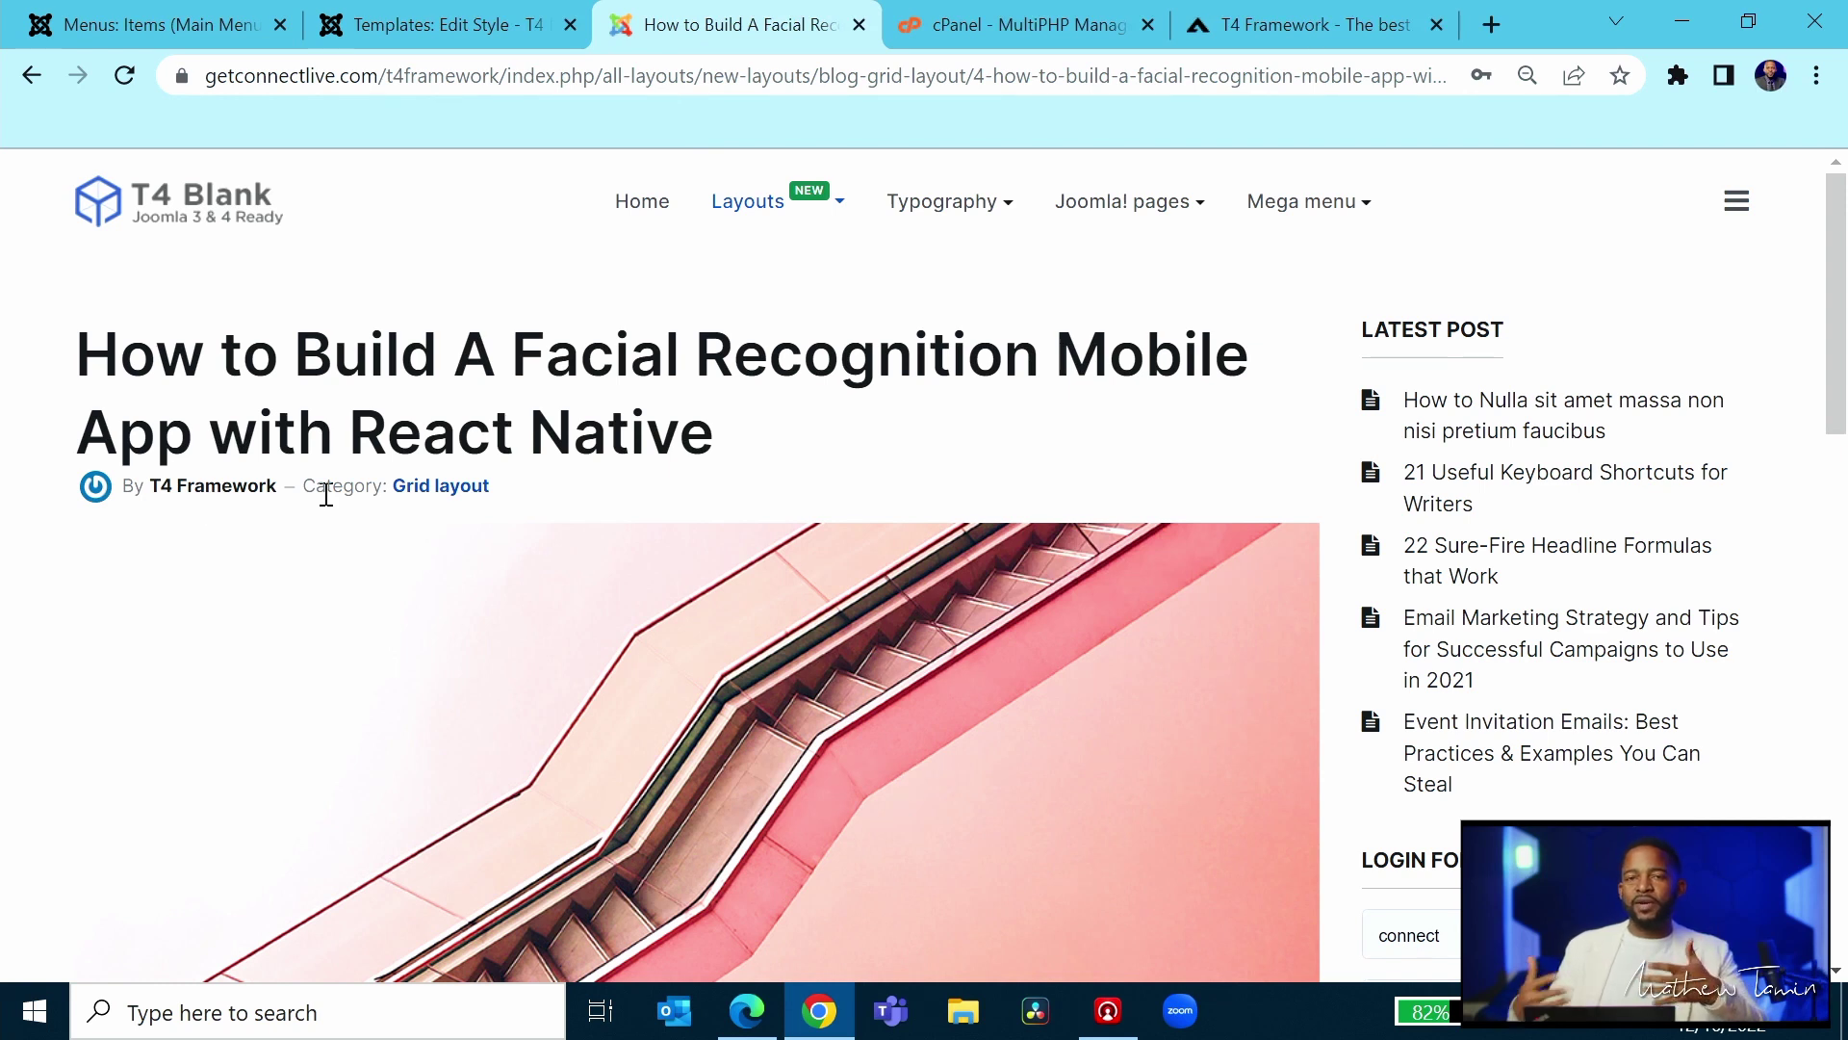
left_click(428, 19)
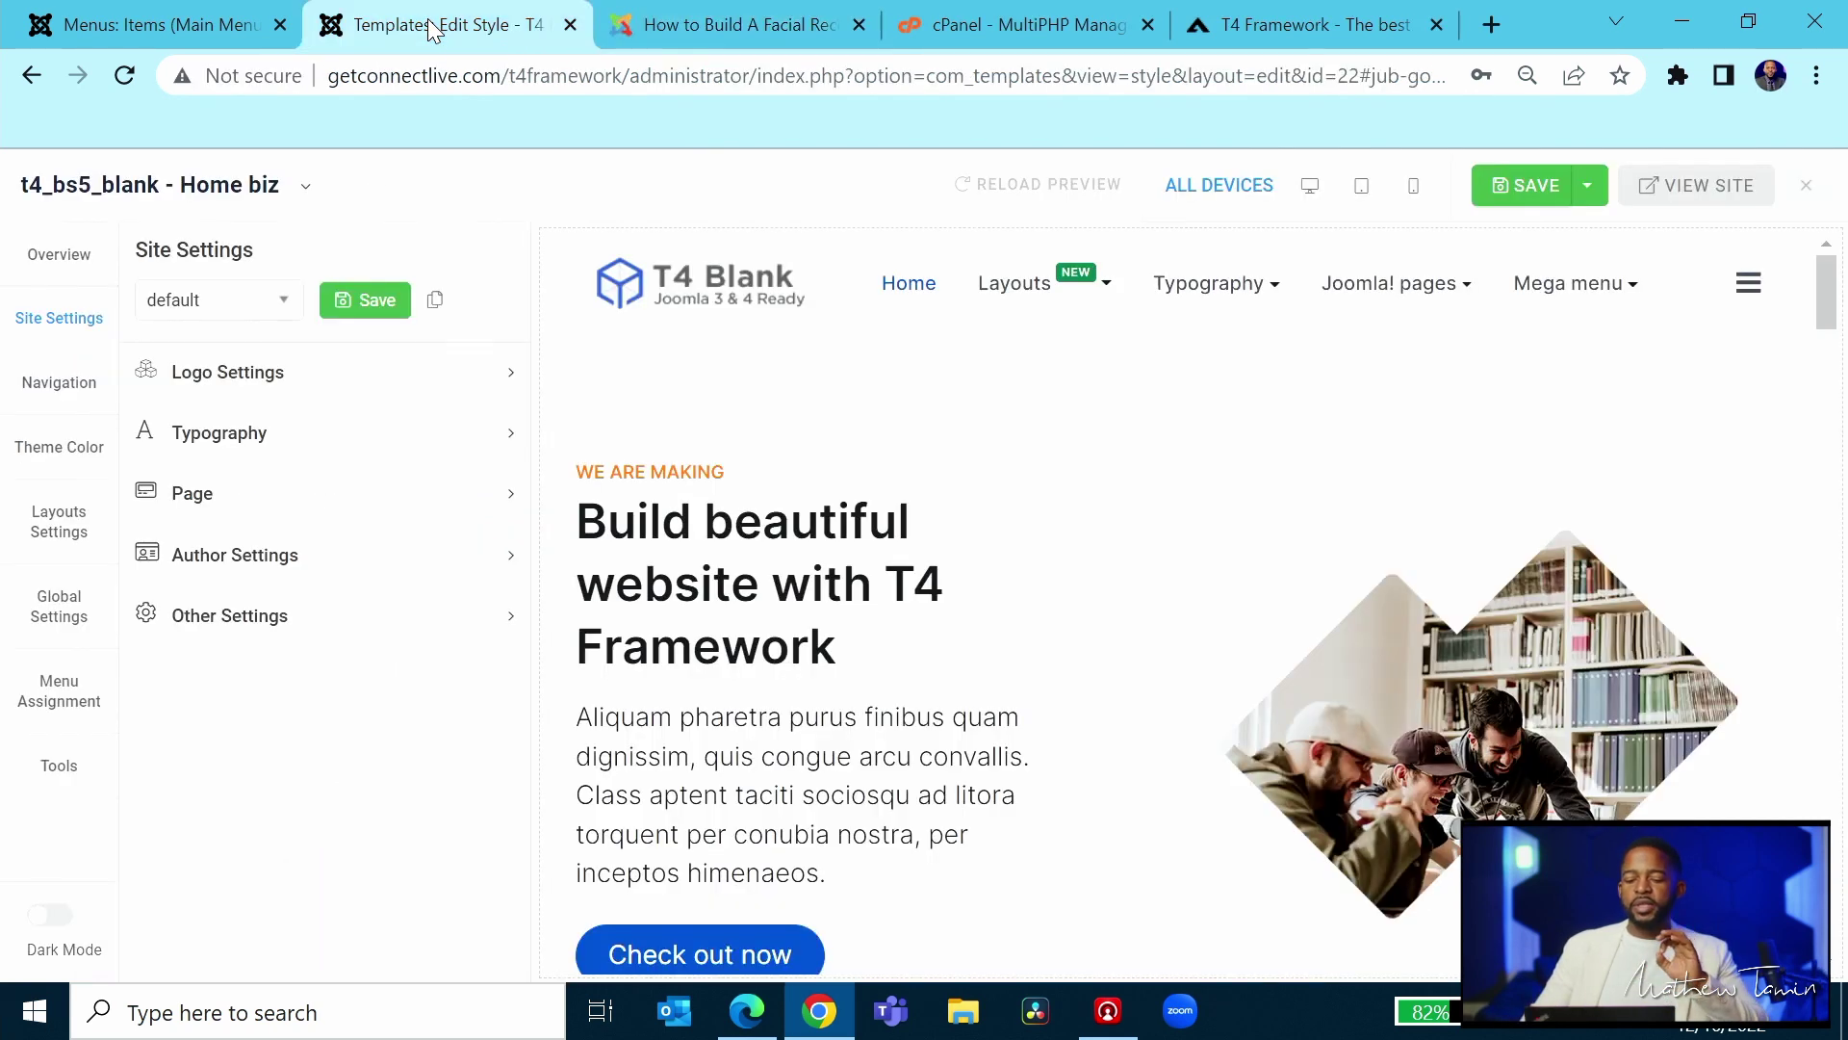
left_click(284, 303)
left_click(247, 376)
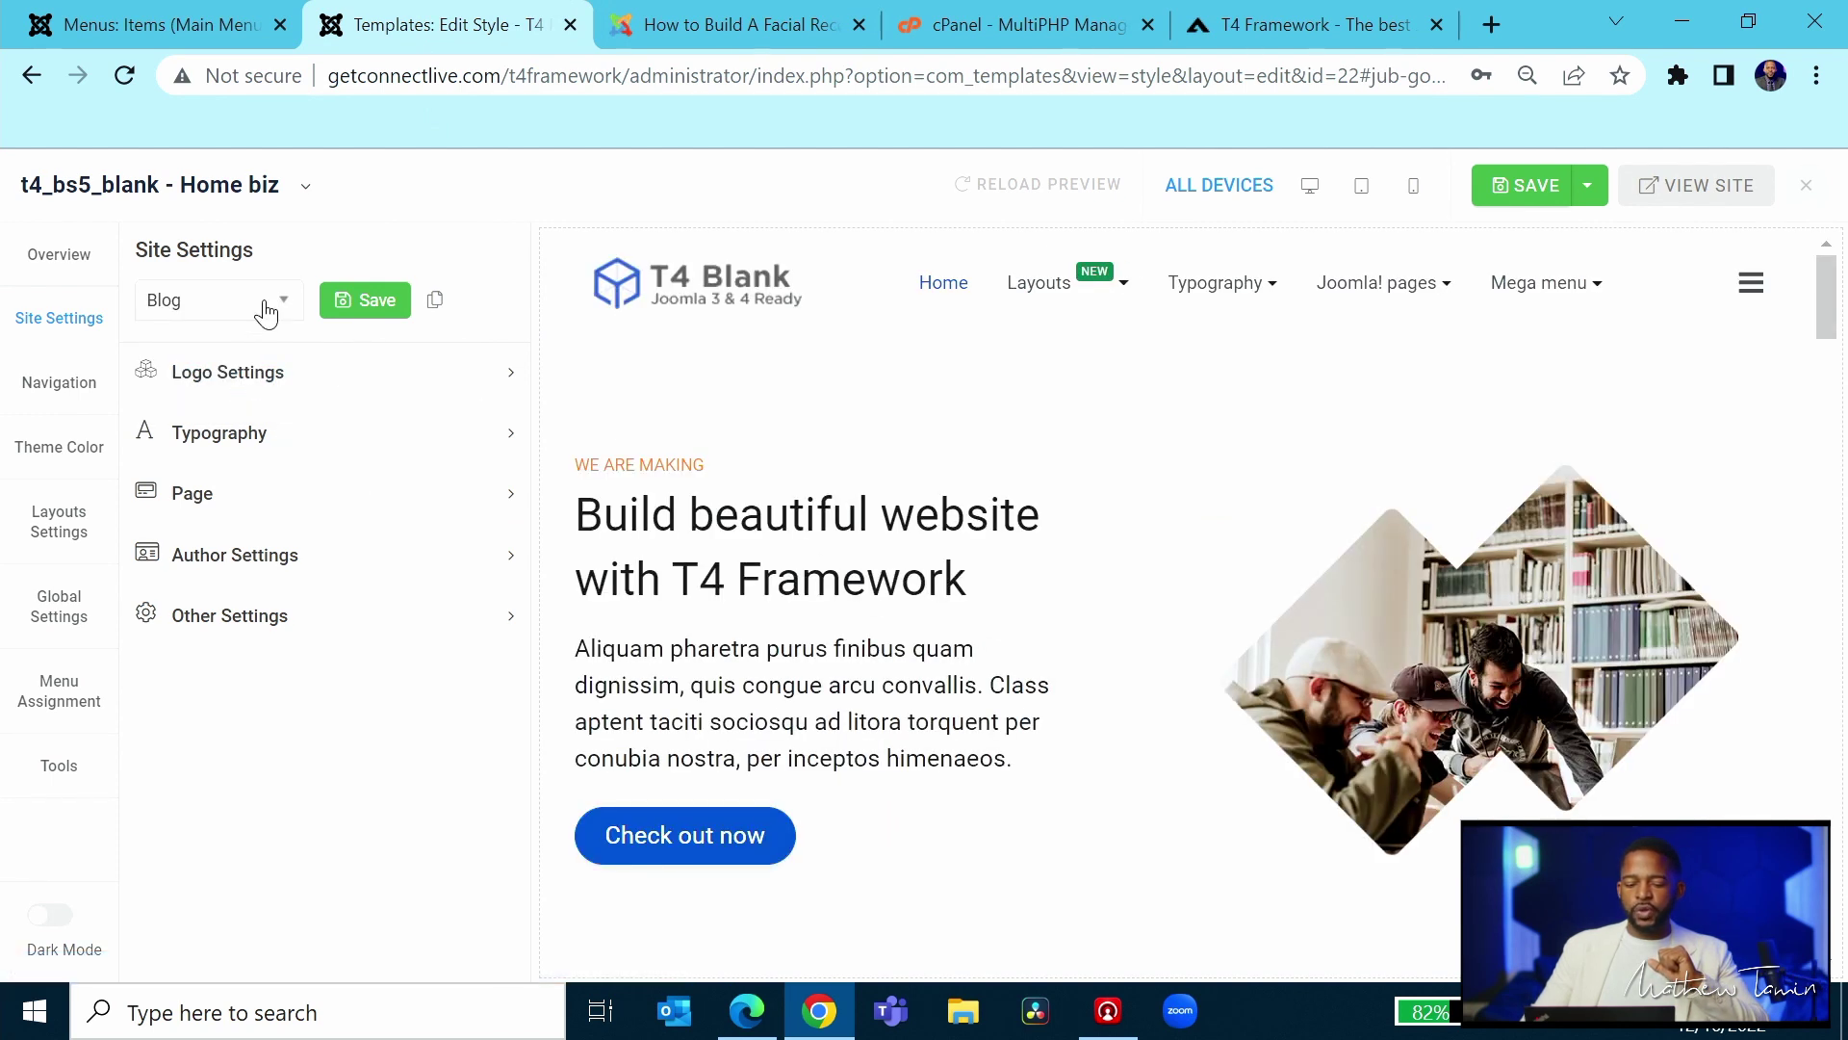
left_click(267, 306)
left_click(242, 402)
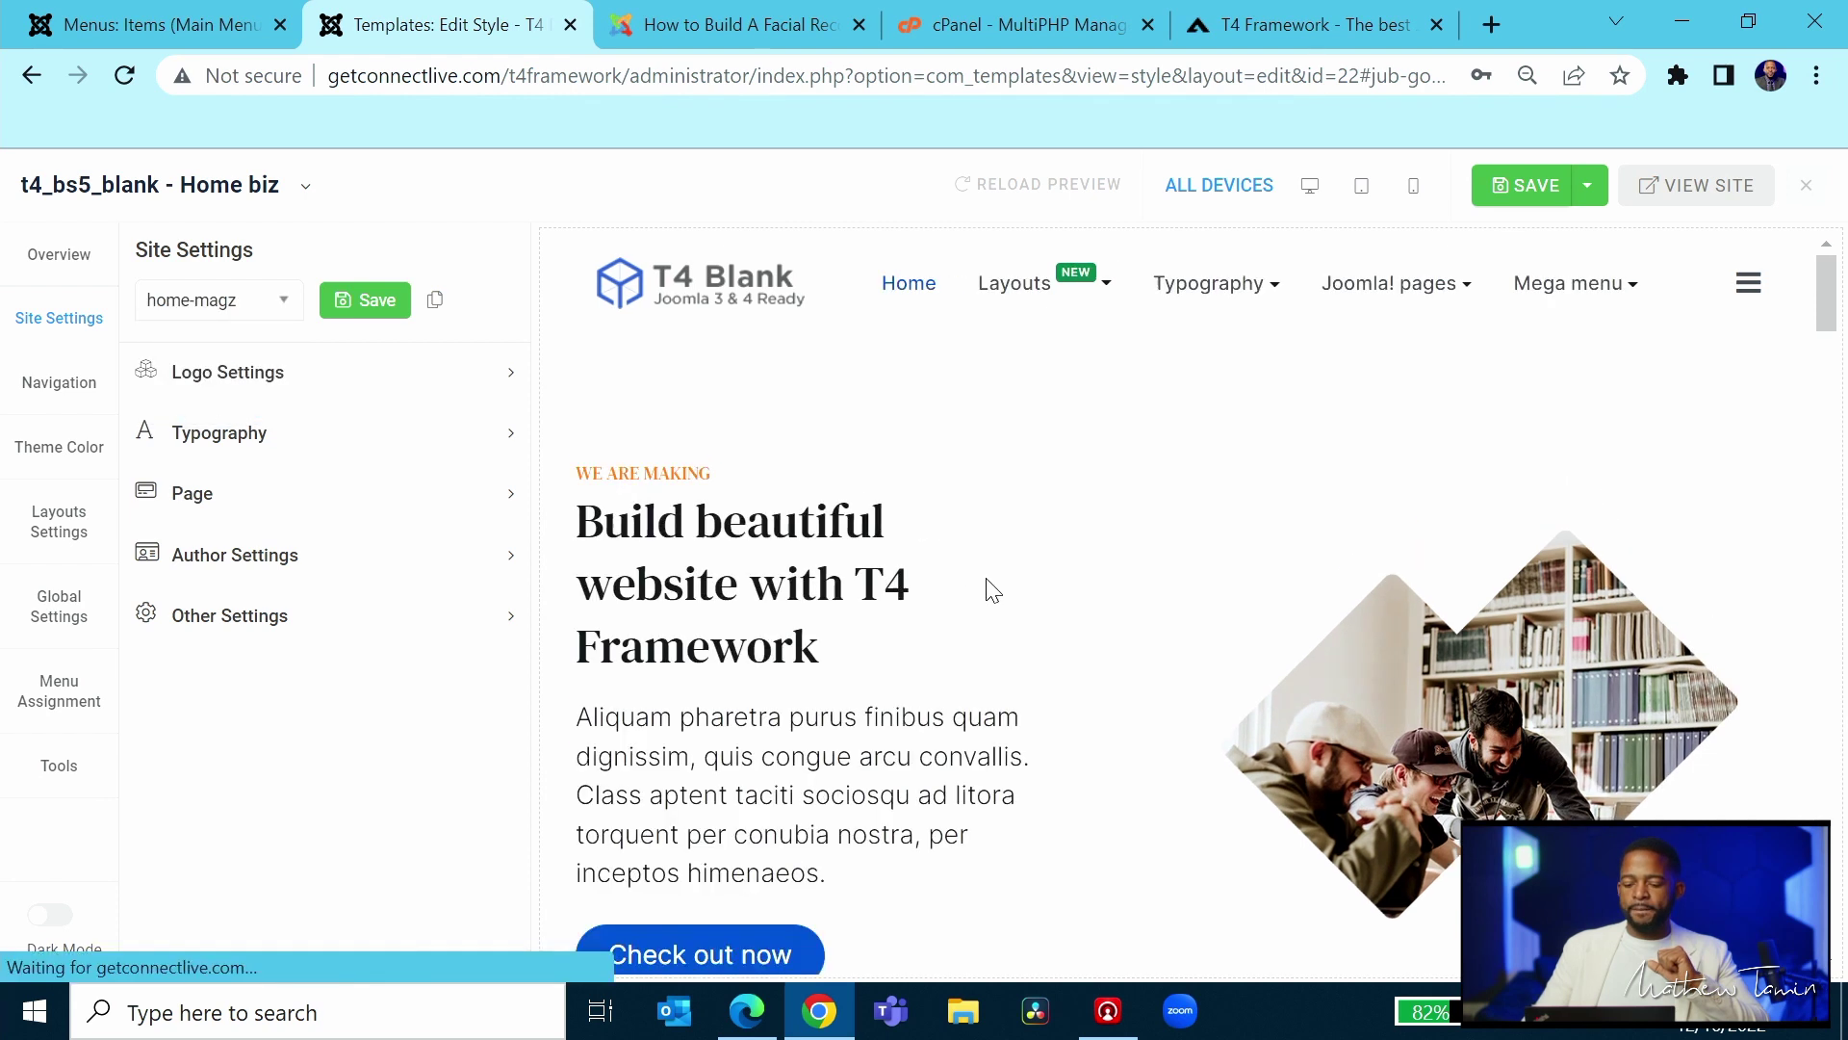
scroll(978, 710, "down", 10)
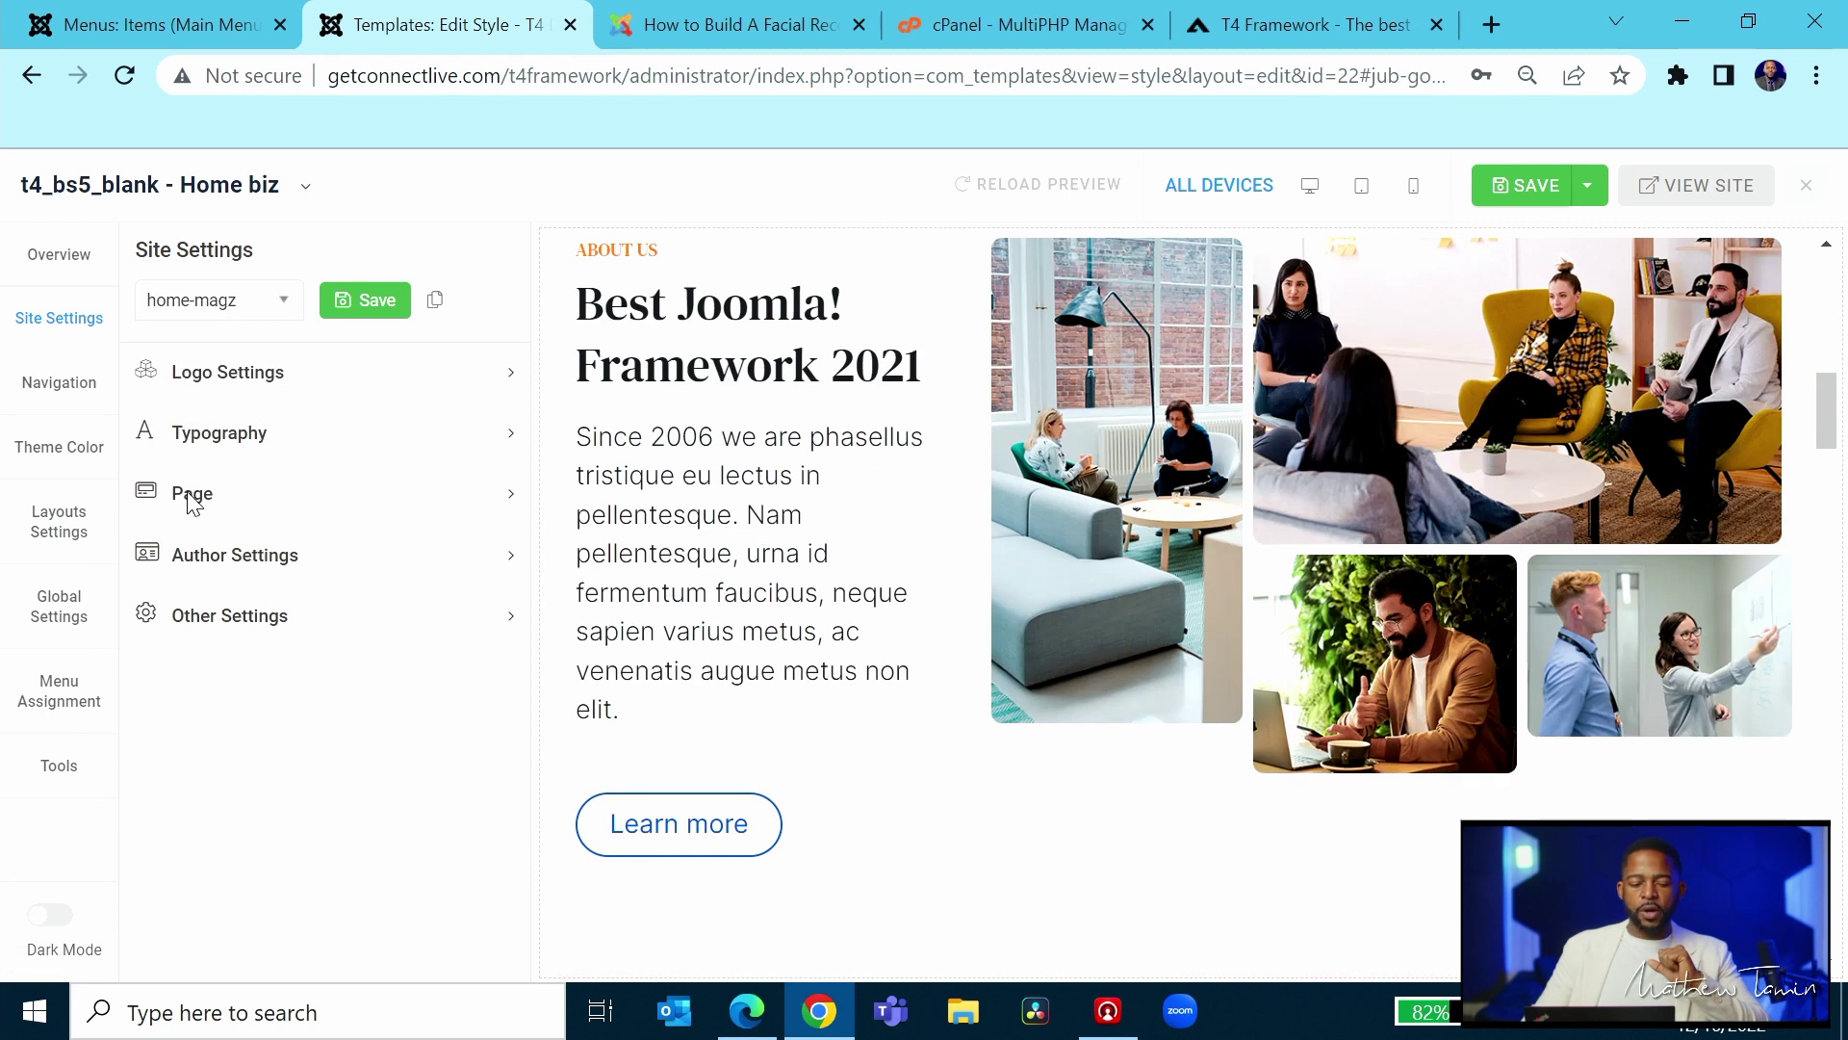